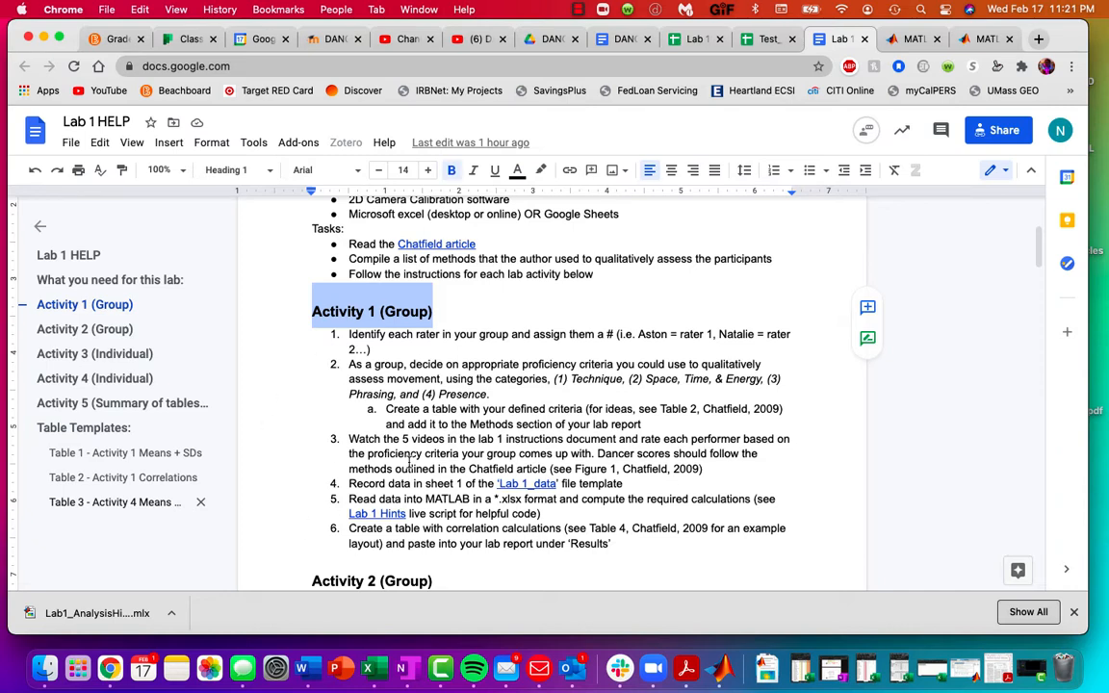
- Highlight the four assessment categories in the Activity 1 instructions and show the copy option of the Lab 1_Data spreadsheet
scroll(402, 452, down, 2)
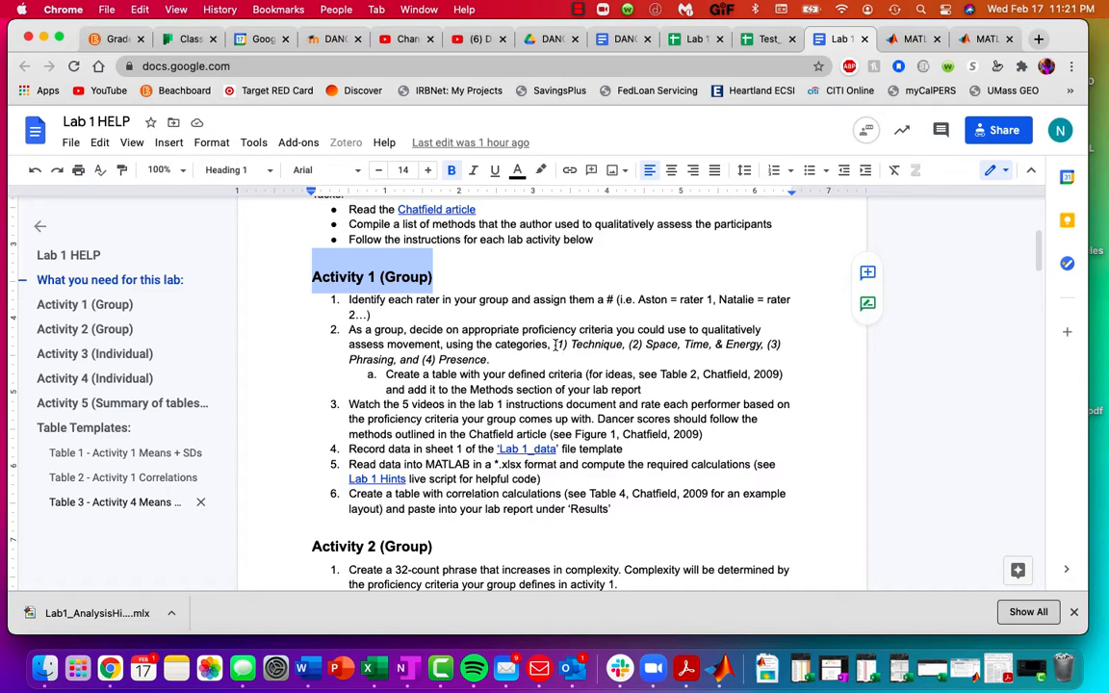
drag(554, 343, 554, 360)
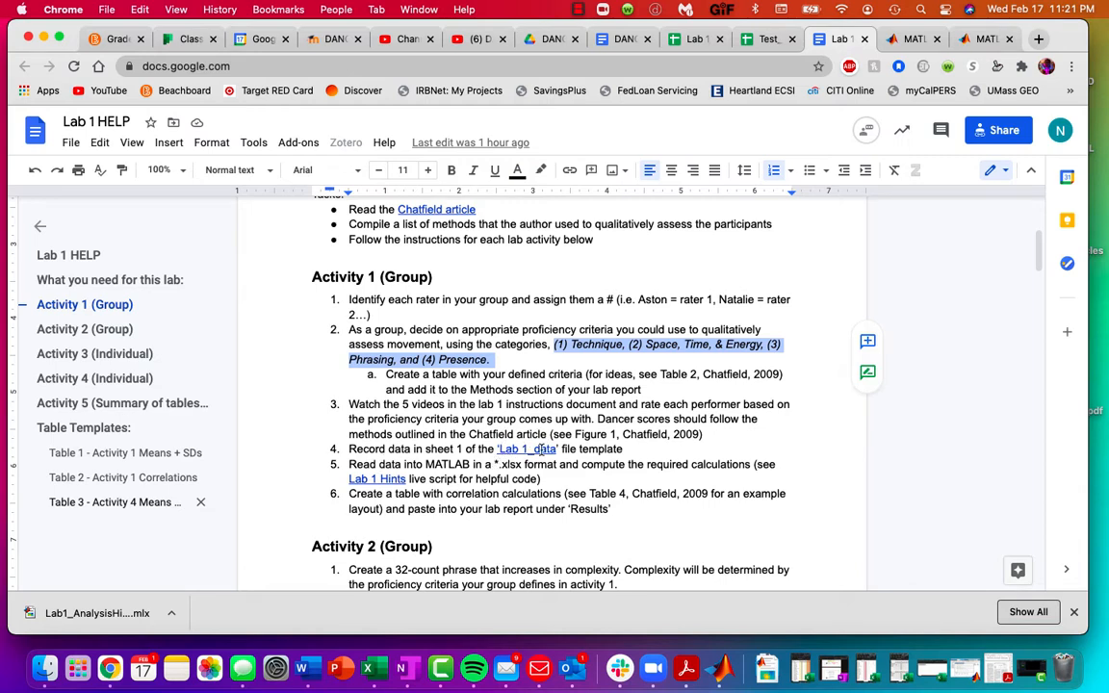
click(691, 40)
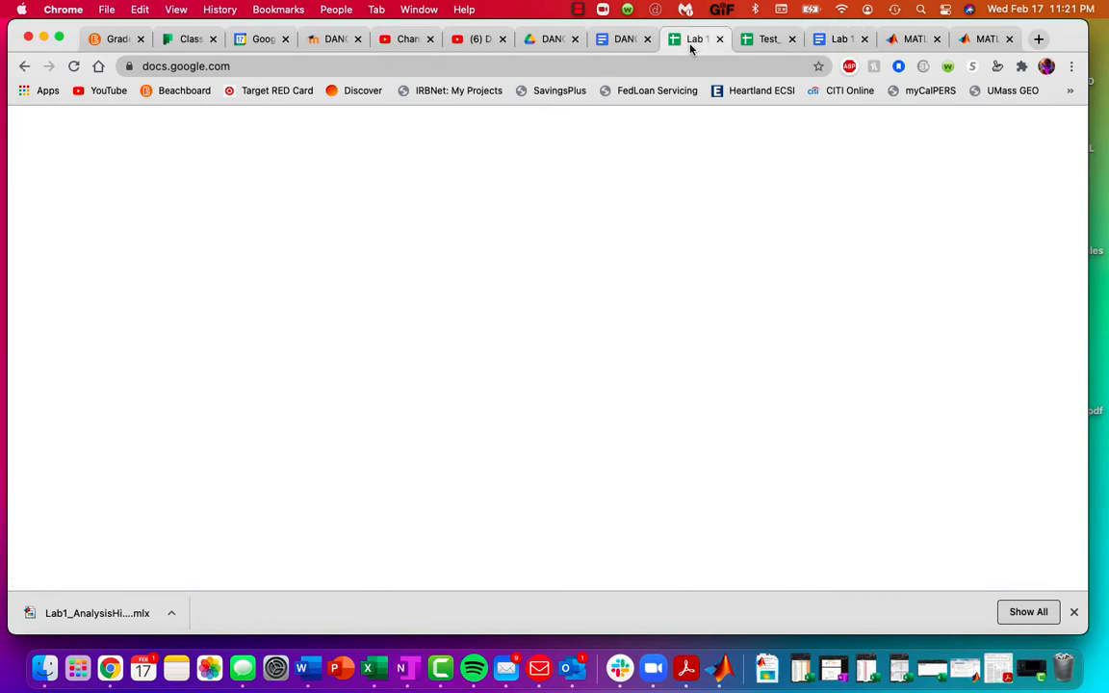
click(227, 246)
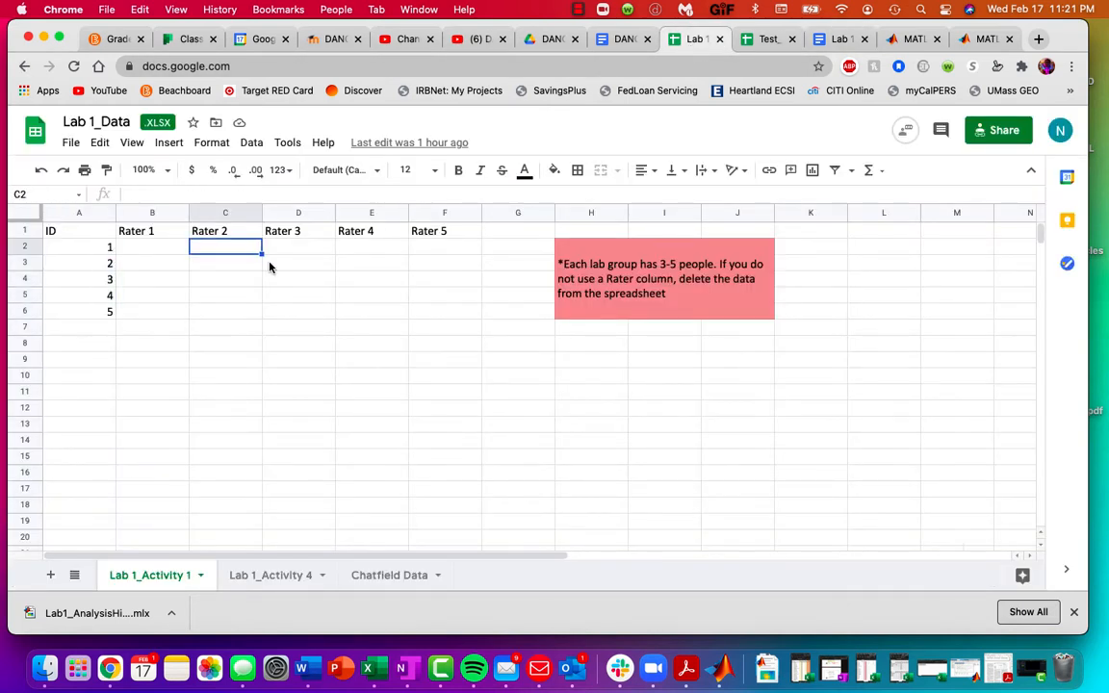
click(72, 143)
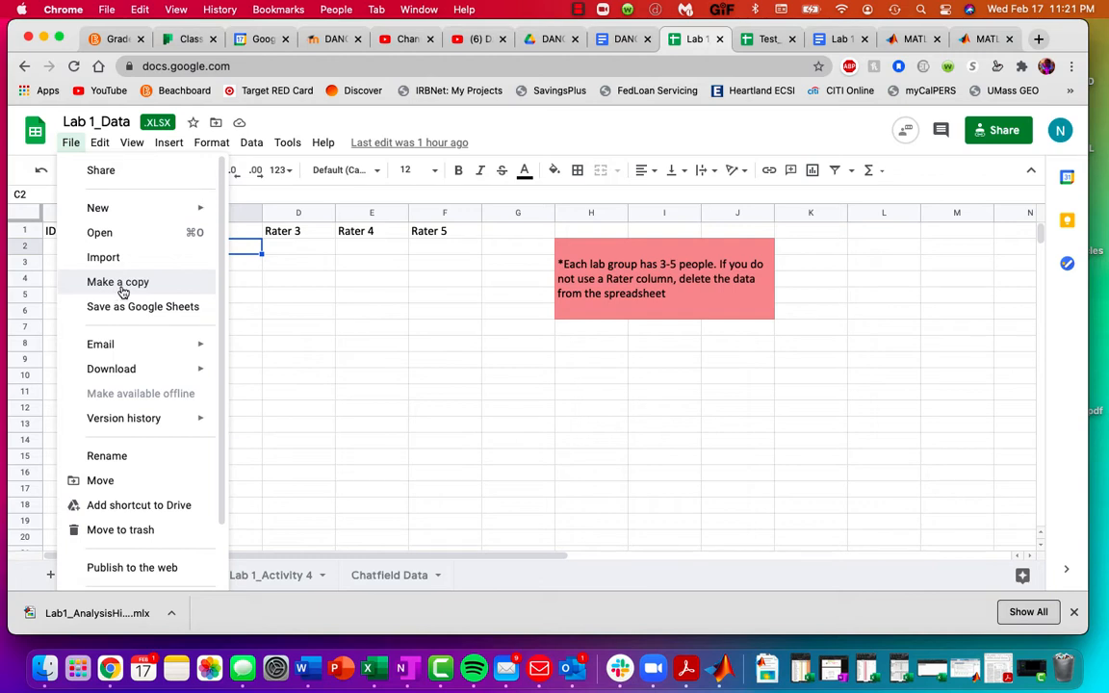
- Compare the filled-in Test_Lab 1_Data ratings with the blank Lab 1_Data template and its note on unused rater columns
click(762, 40)
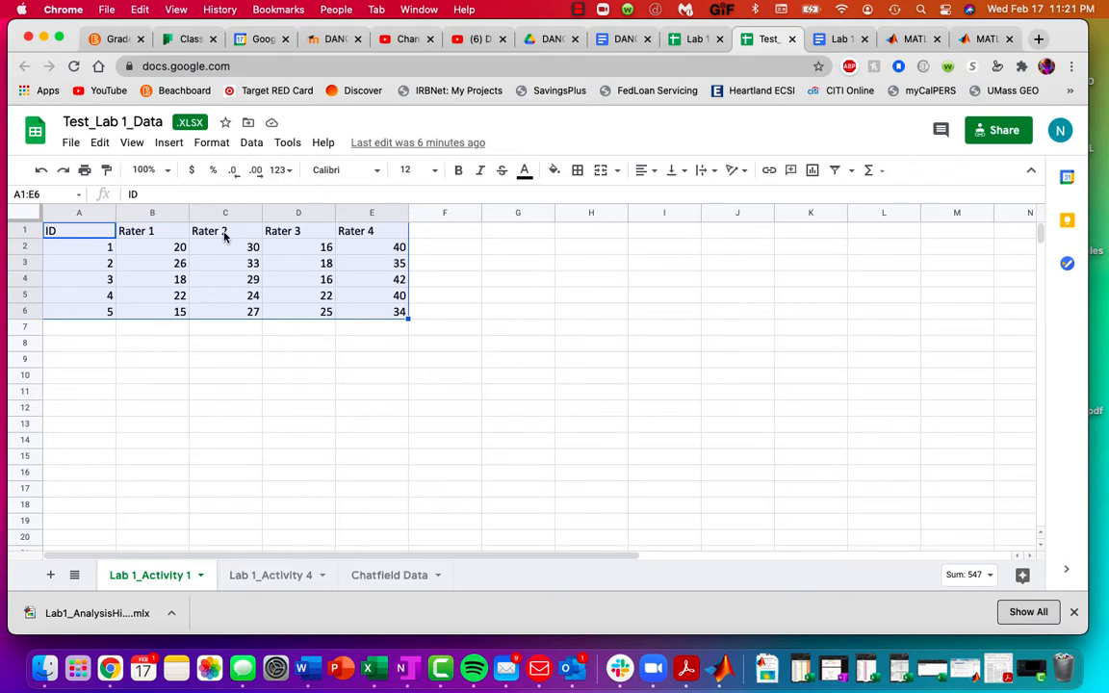
click(471, 285)
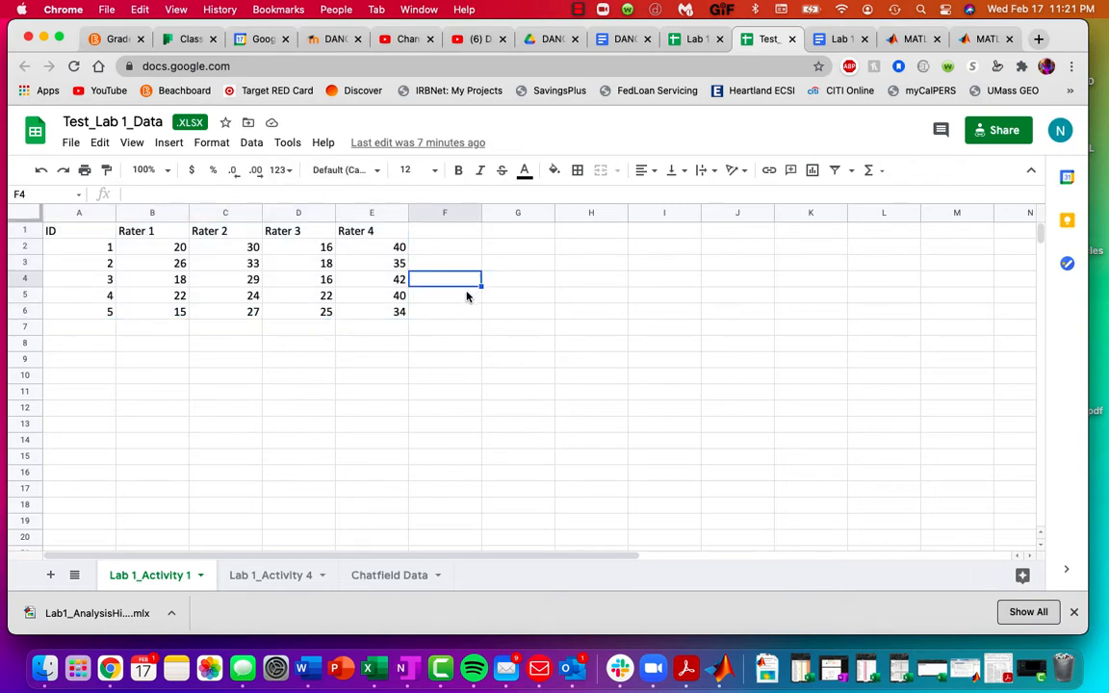
click(697, 39)
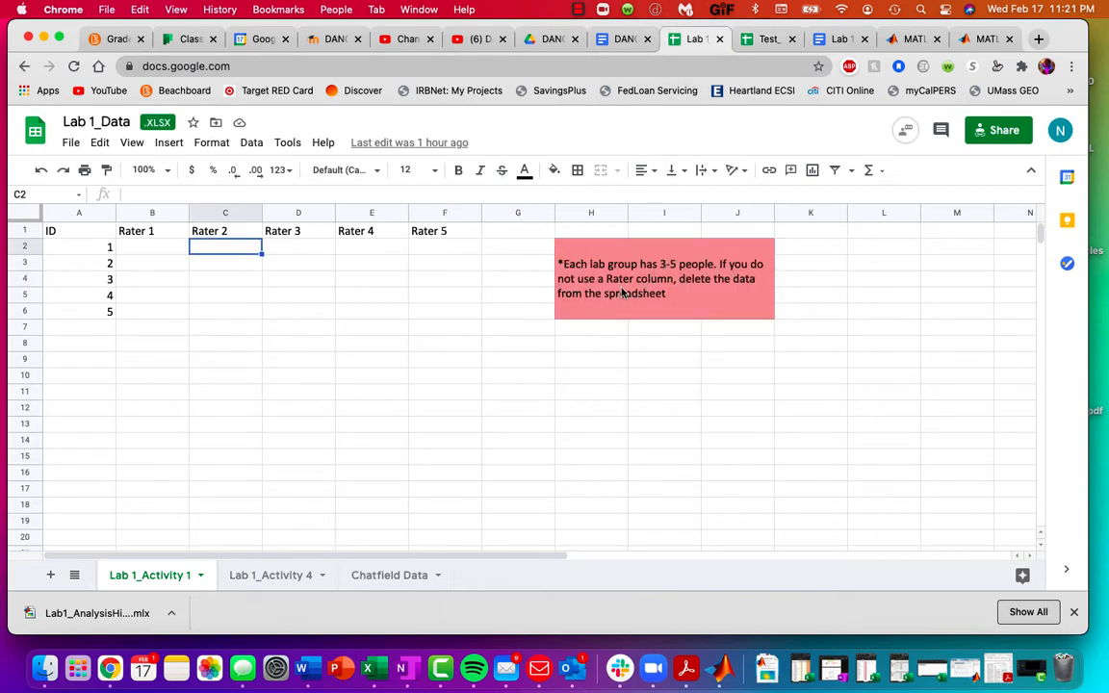
click(604, 261)
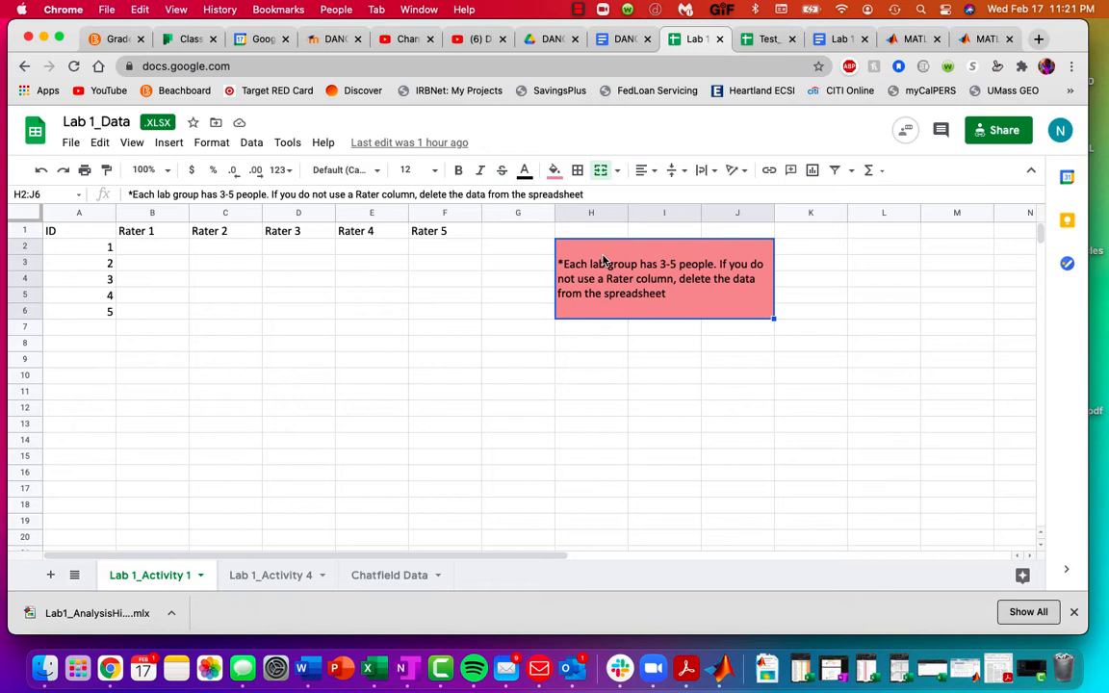
- Show the available download formats for the Test_Lab 1_Data spreadsheet
click(770, 39)
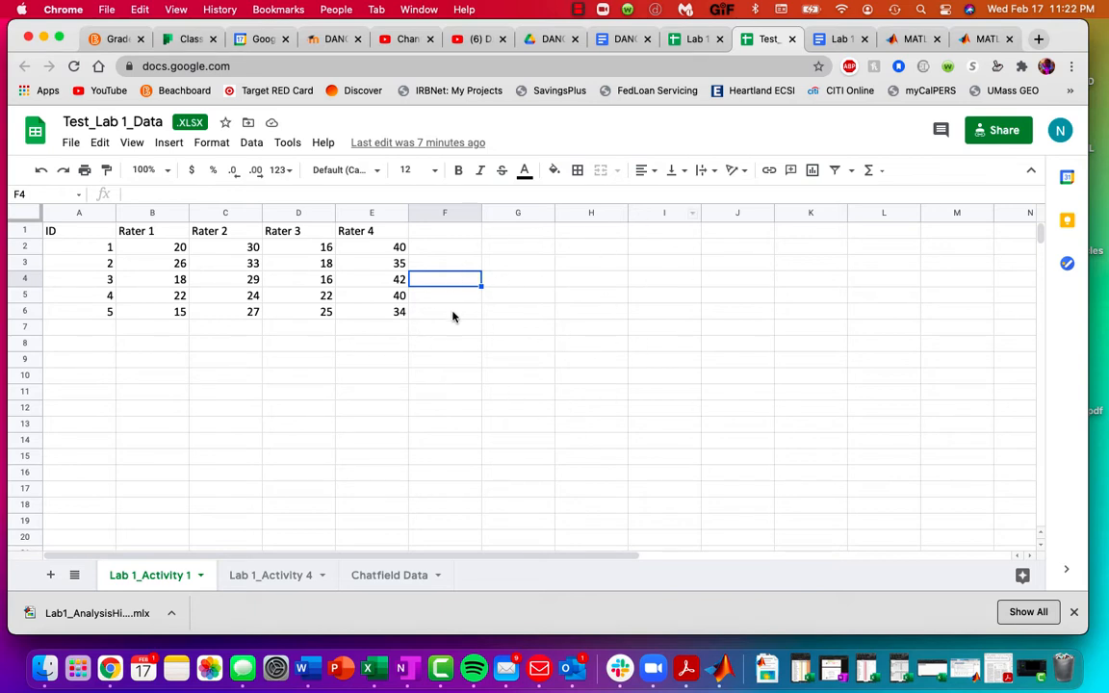
click(73, 144)
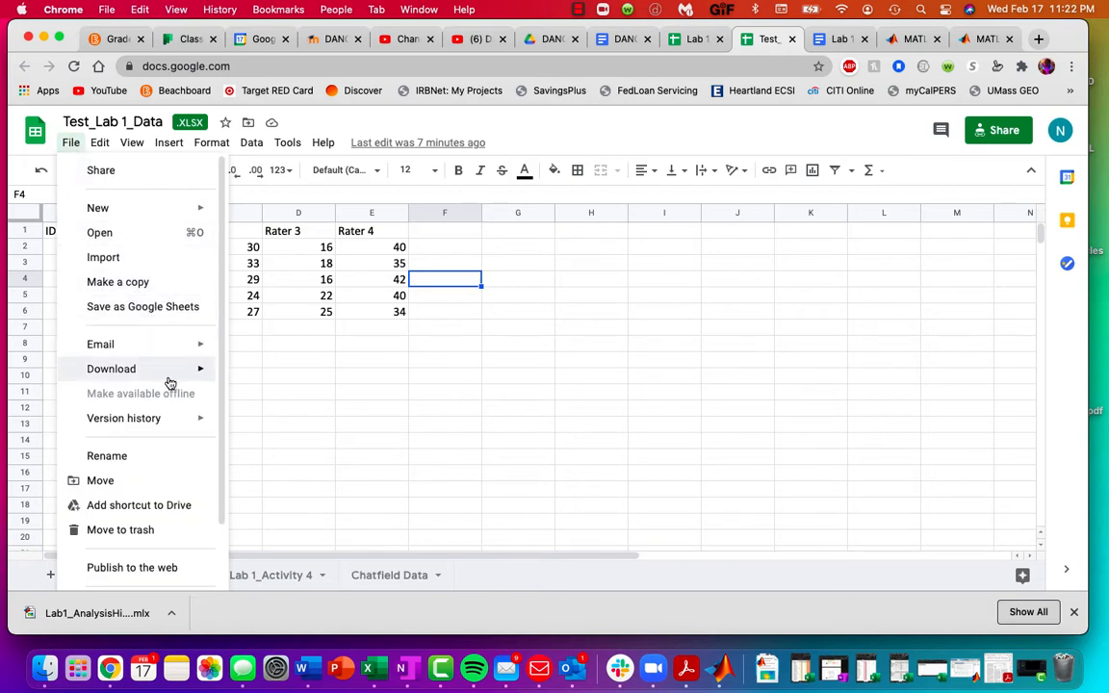
mouse_move(173, 369)
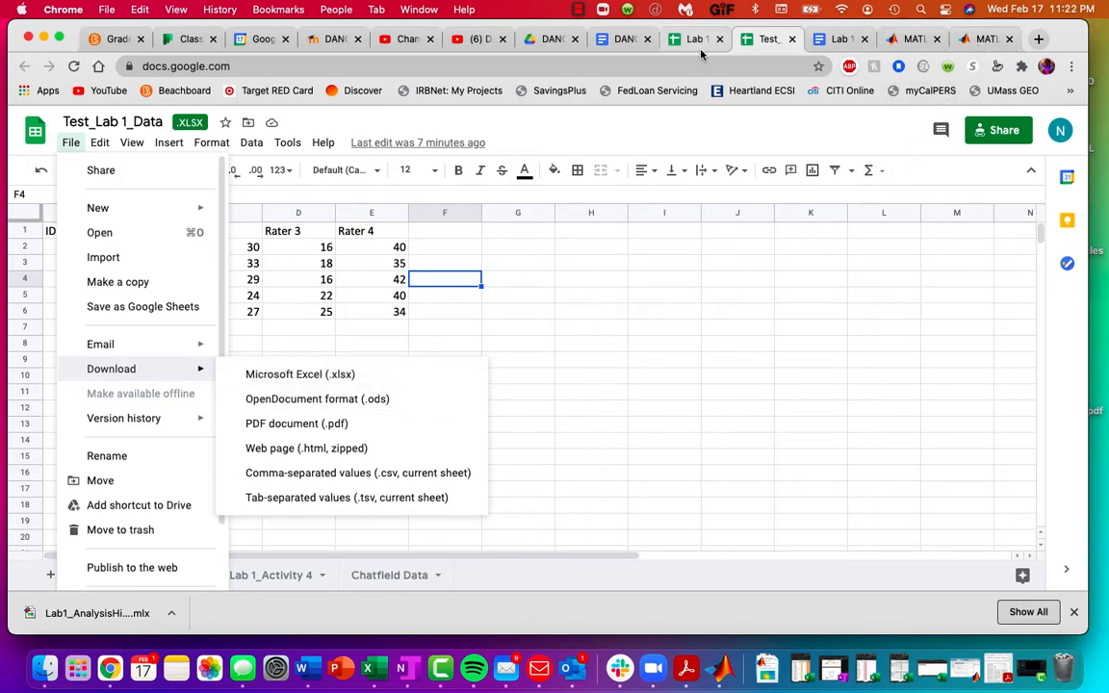
- Switch to MATLAB Online and open the Lab 1 folder inside DANC 241
click(984, 39)
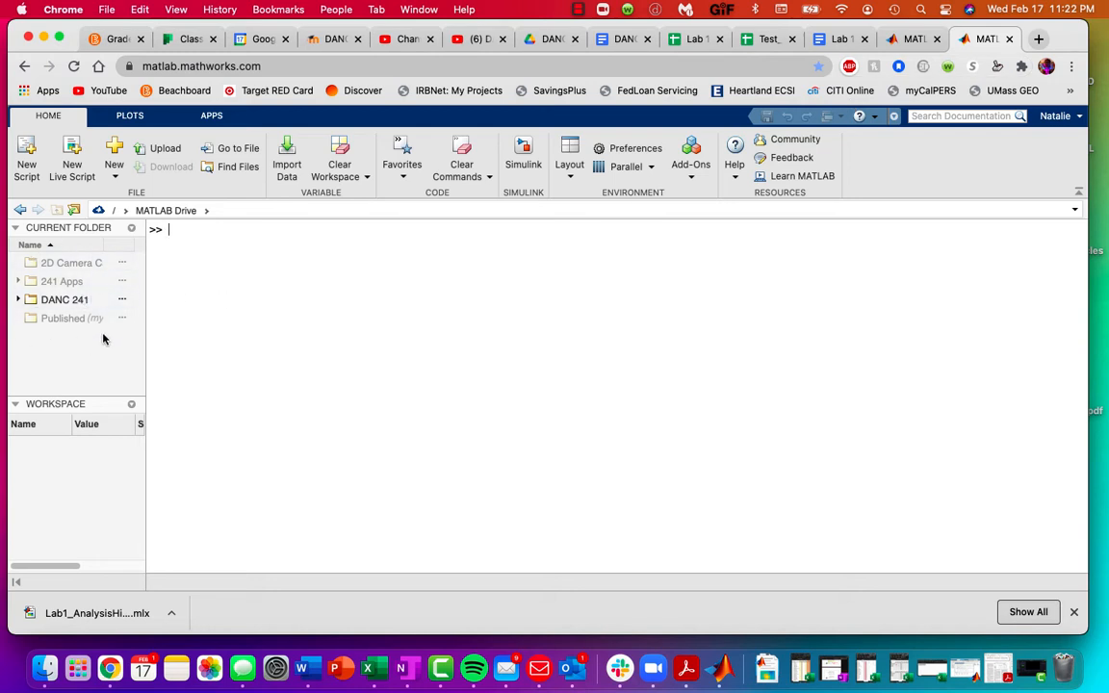
double_click(59, 301)
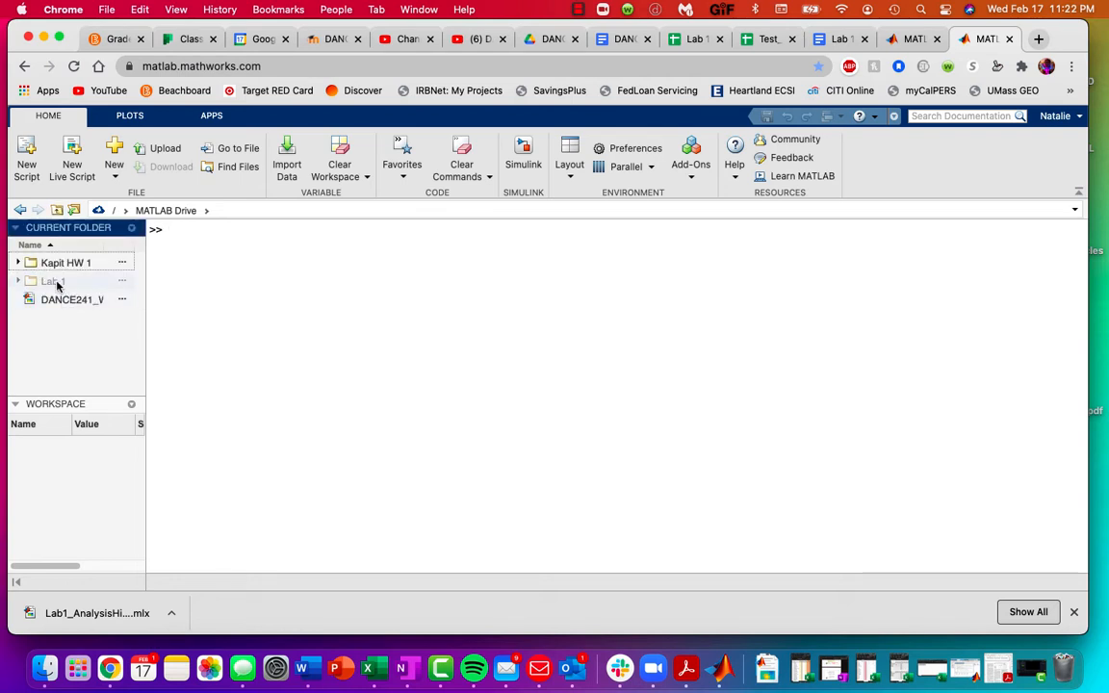
double_click(55, 281)
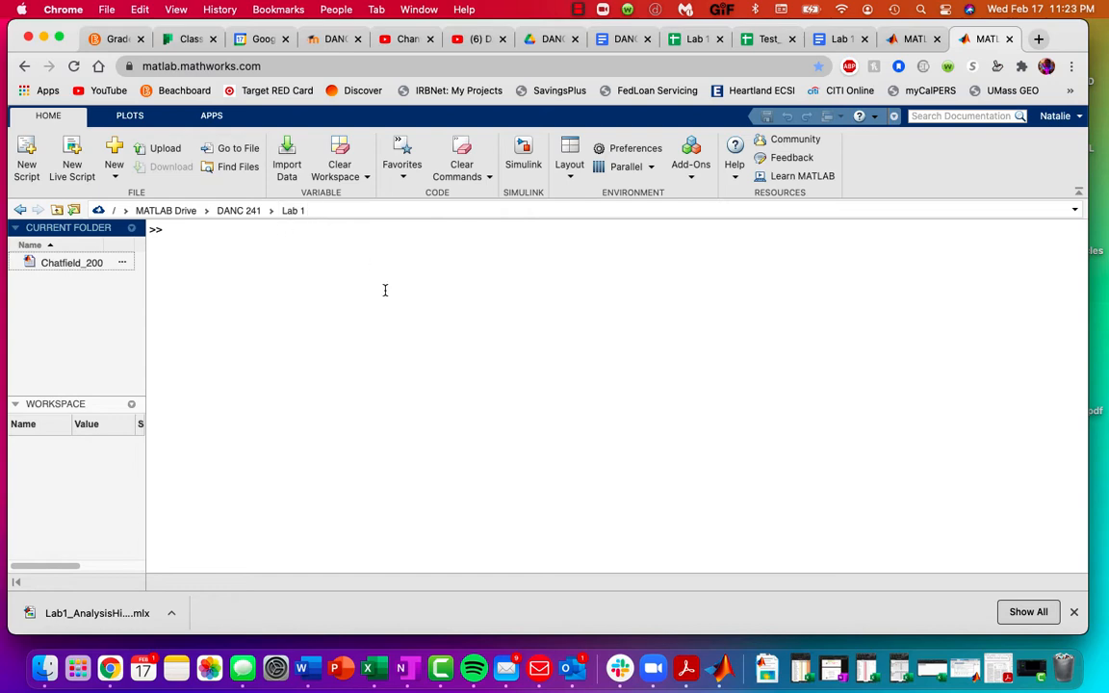
- Upload Test_Lab1_Data.xlsx from the computer's Lab 1 folder into the MATLAB Drive Lab 1 folder
click(45, 667)
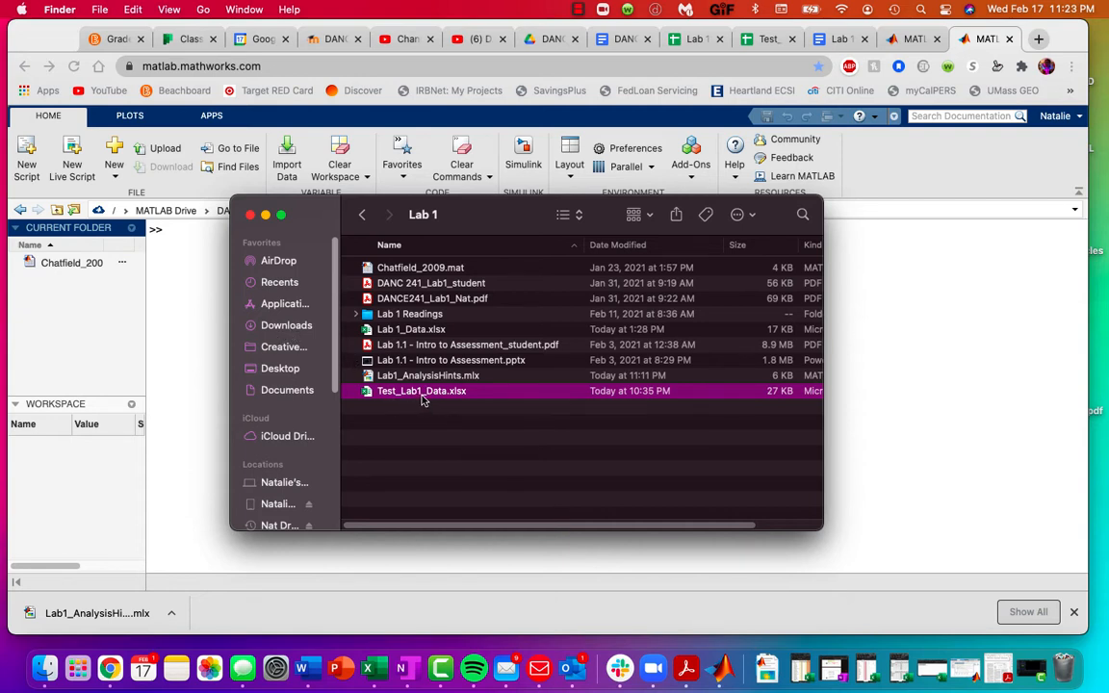
drag(421, 399, 90, 324)
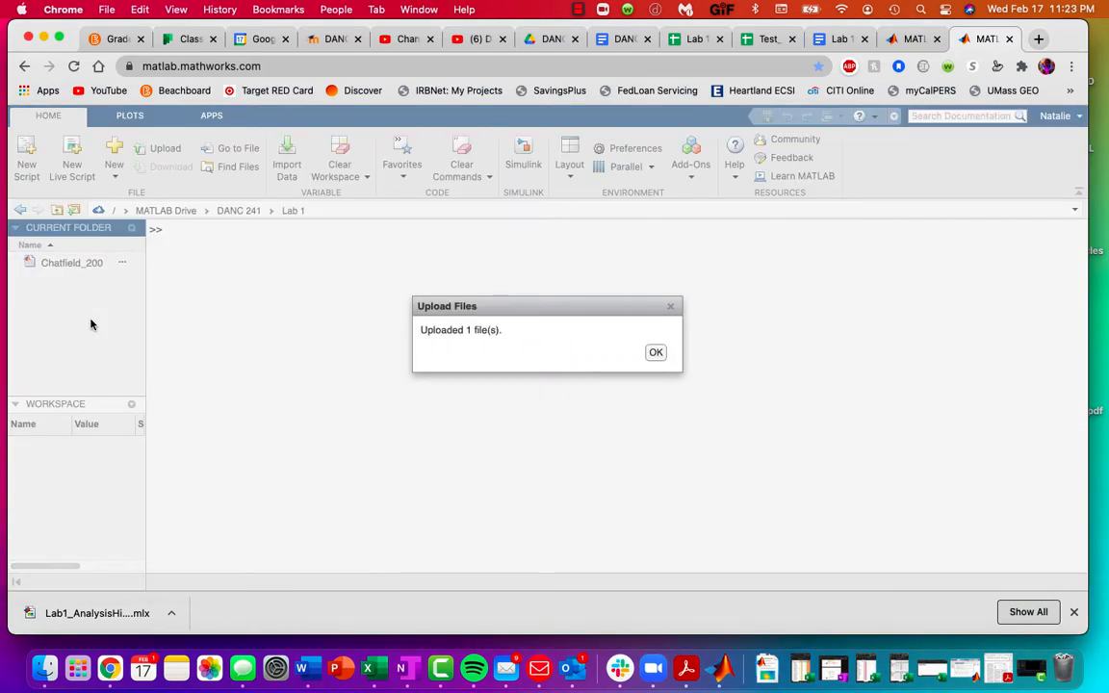
click(655, 352)
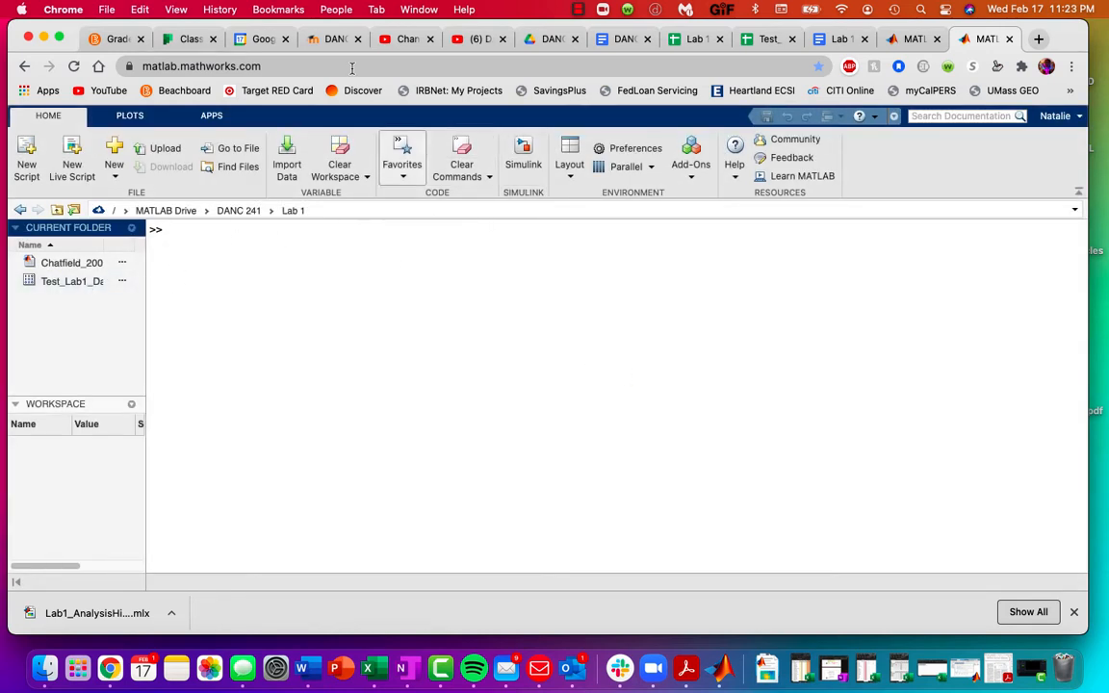
- Switch to Moodle and open the Lab 1: Analysis Hints folder from the DANCE241 course's resources list
click(335, 40)
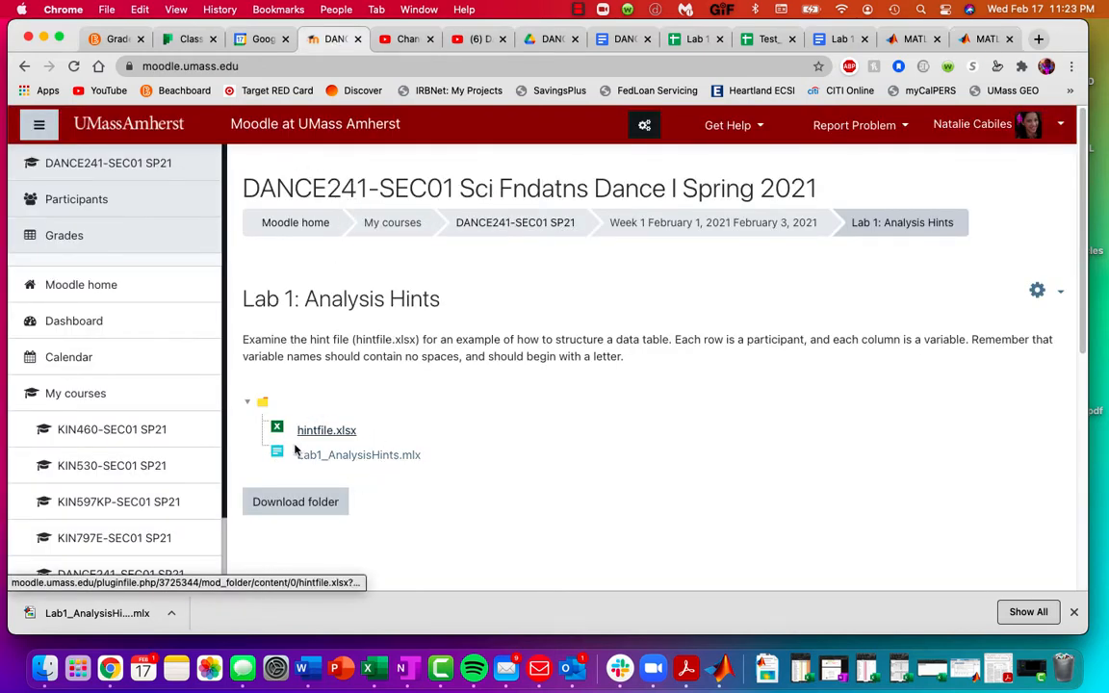
click(553, 225)
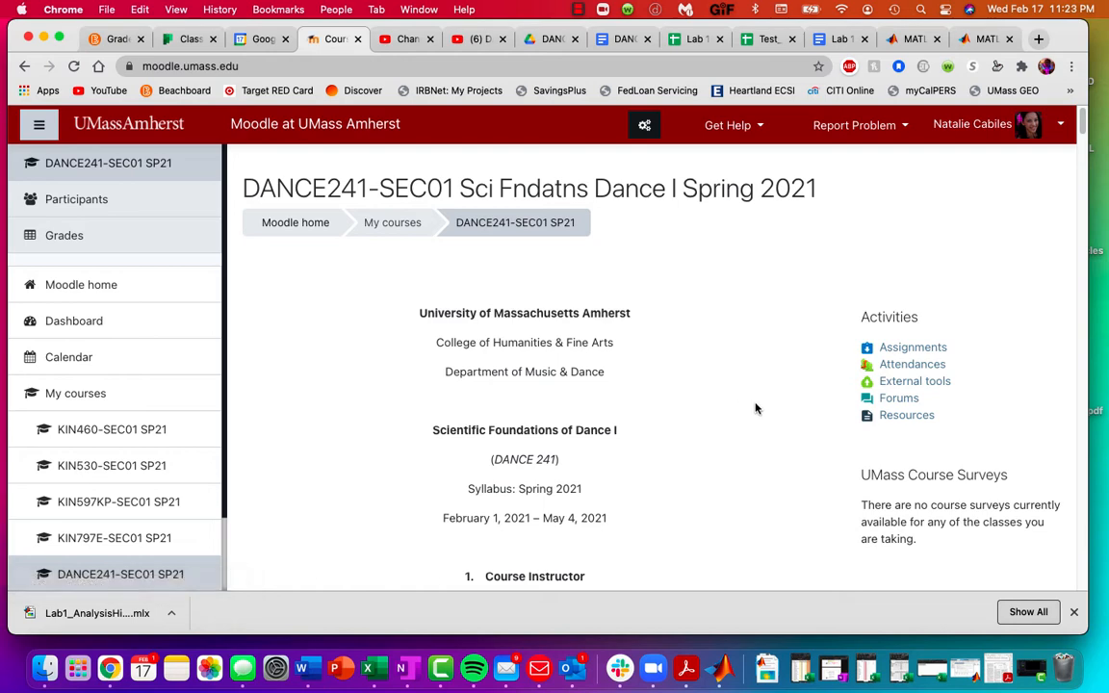
click(900, 420)
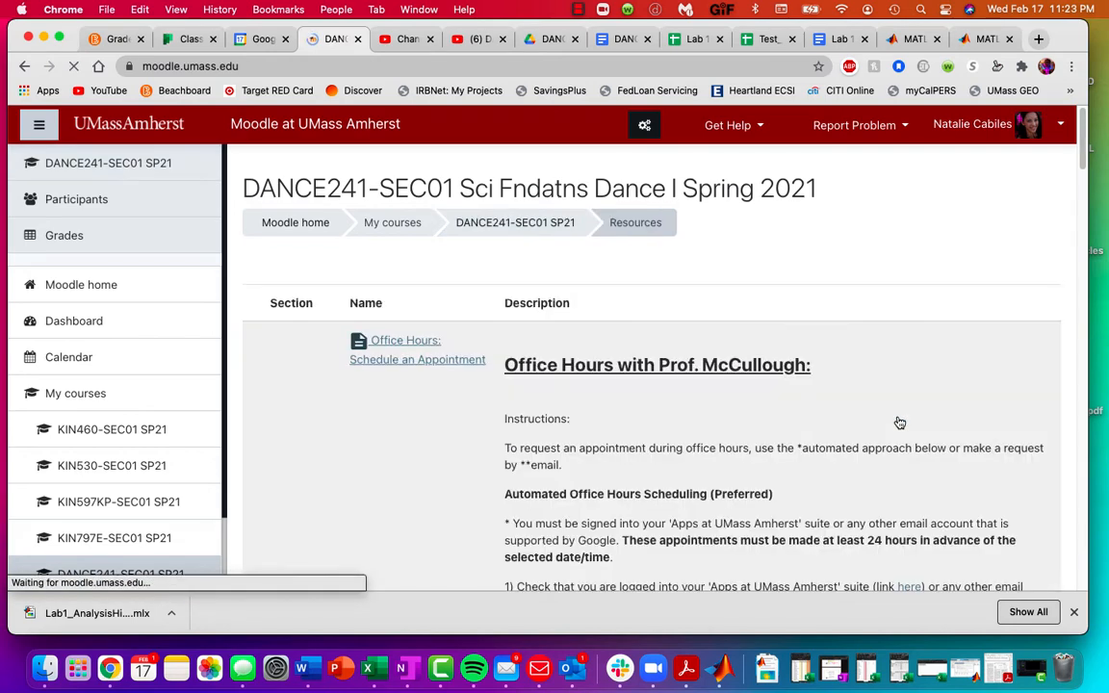
scroll(390, 393, down, 1)
scroll(390, 393, down, 15)
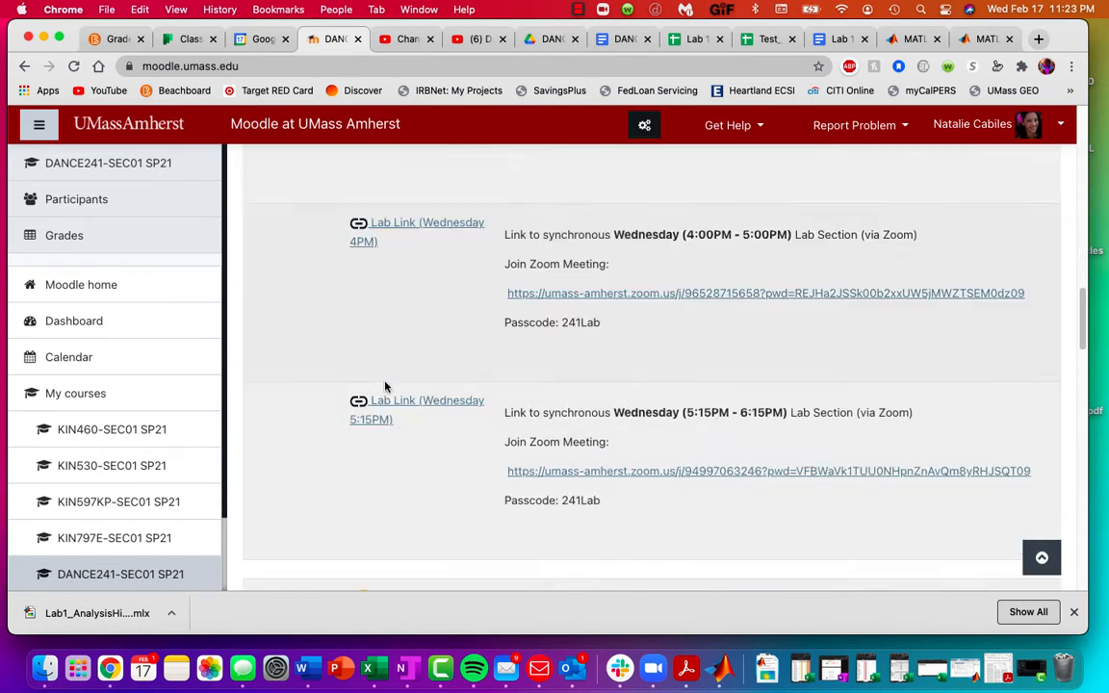
scroll(388, 380, down, 10)
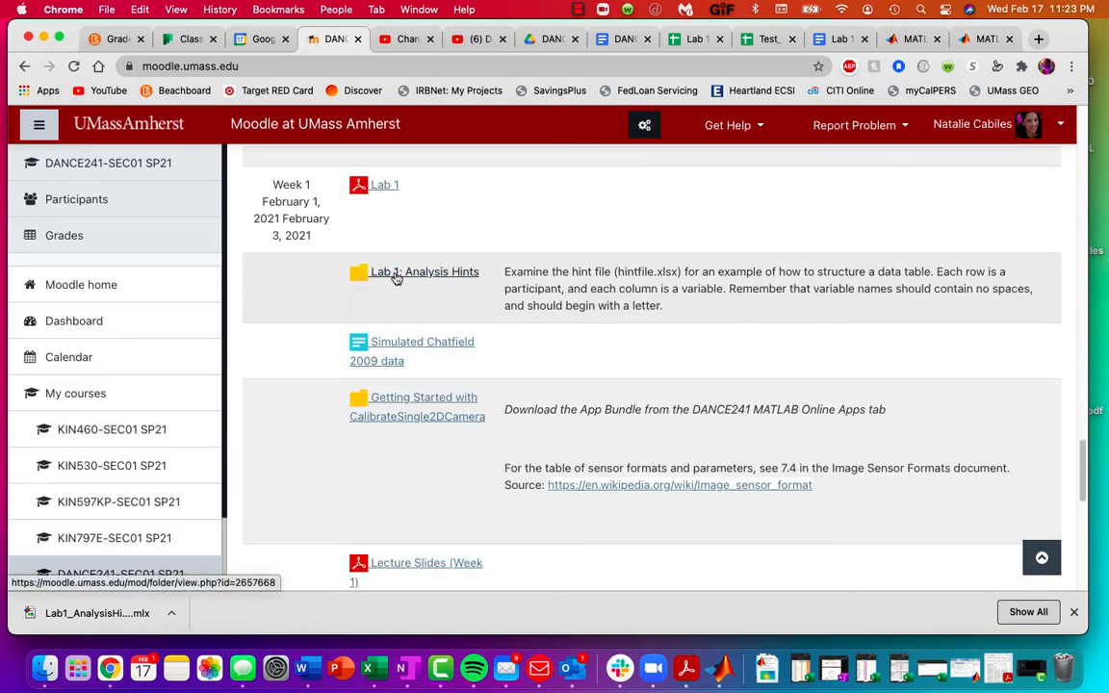
click(397, 275)
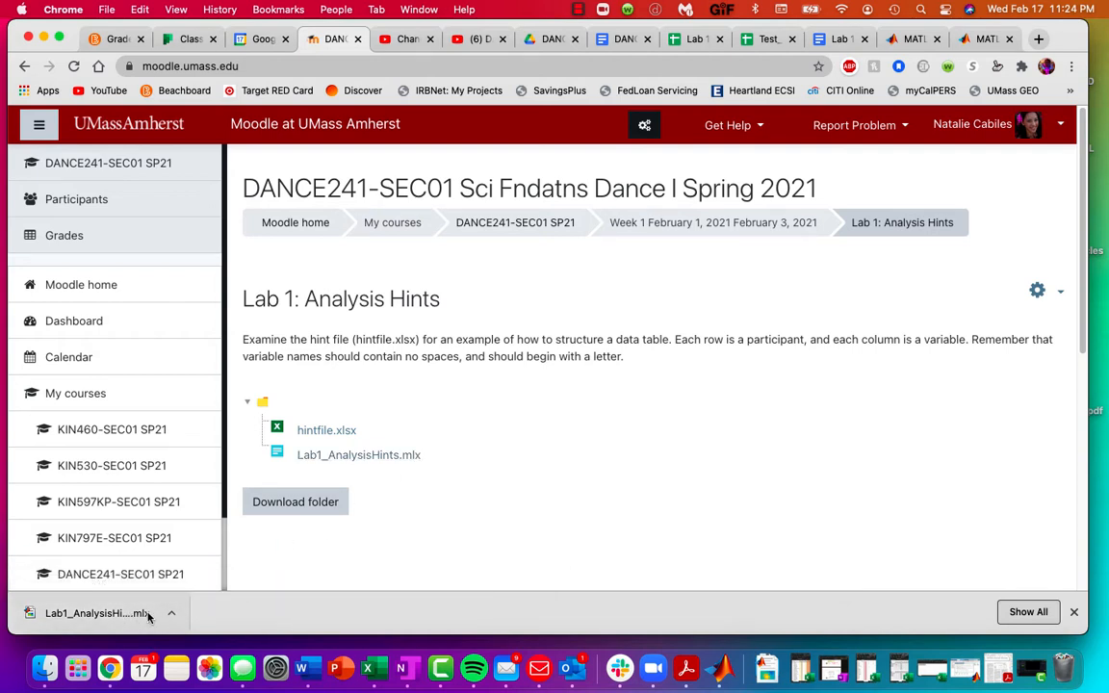
- Upload the downloaded Lab1_AnalysisHints.mlx into the MATLAB Drive Lab 1 folder
click(767, 667)
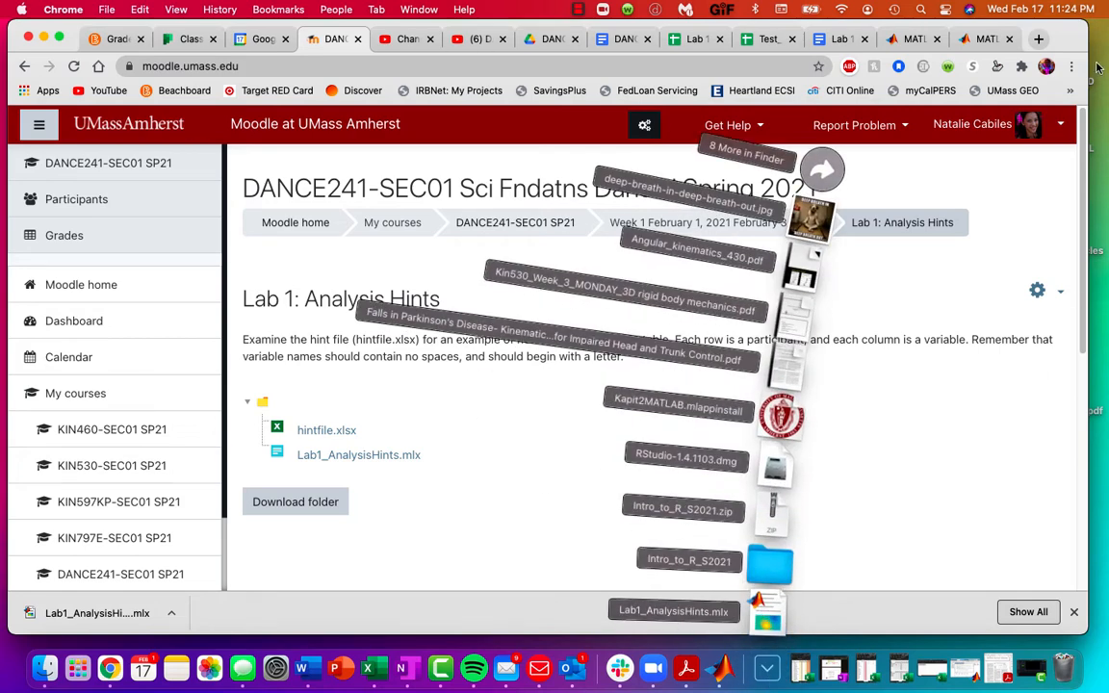
click(982, 41)
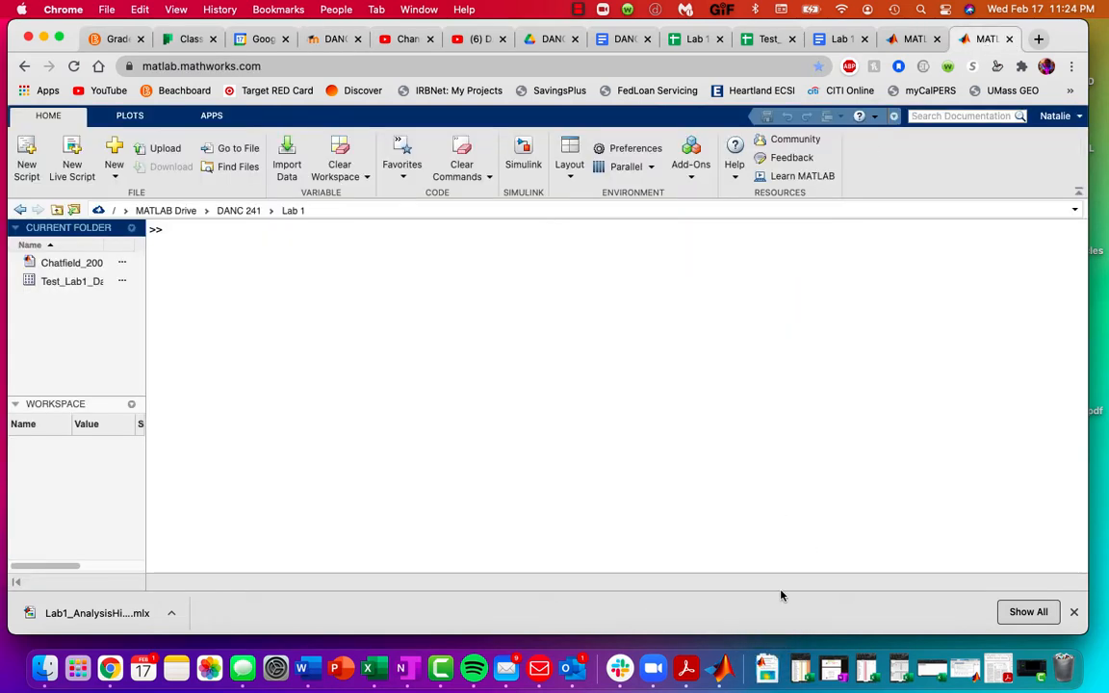
click(767, 667)
drag(767, 614, 85, 341)
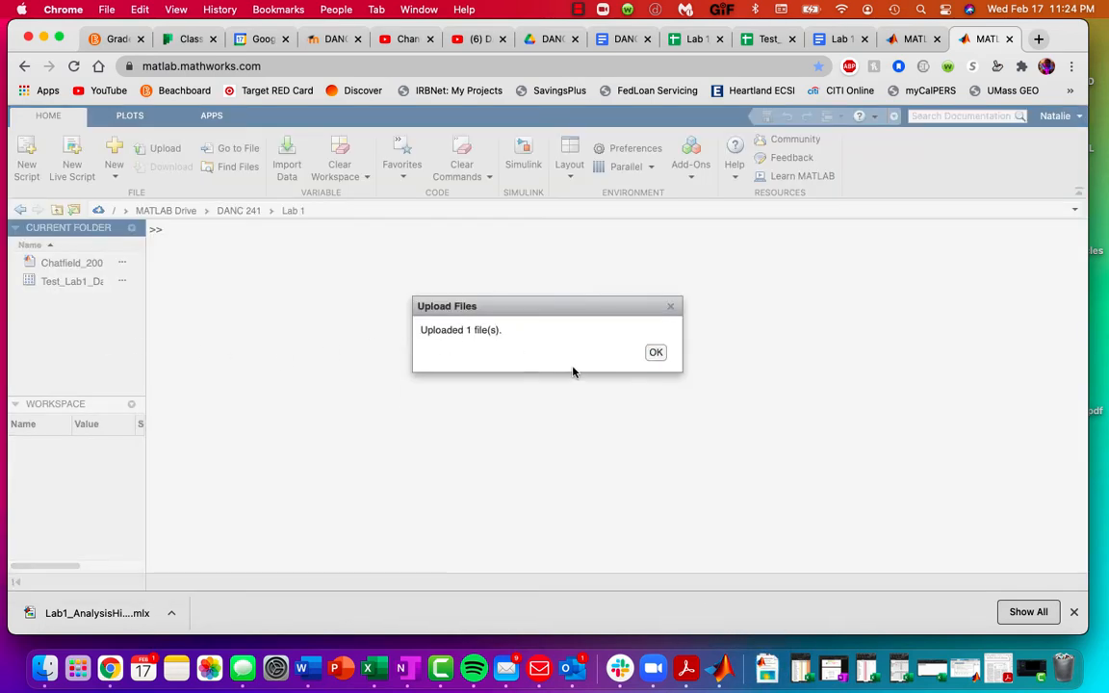
click(655, 354)
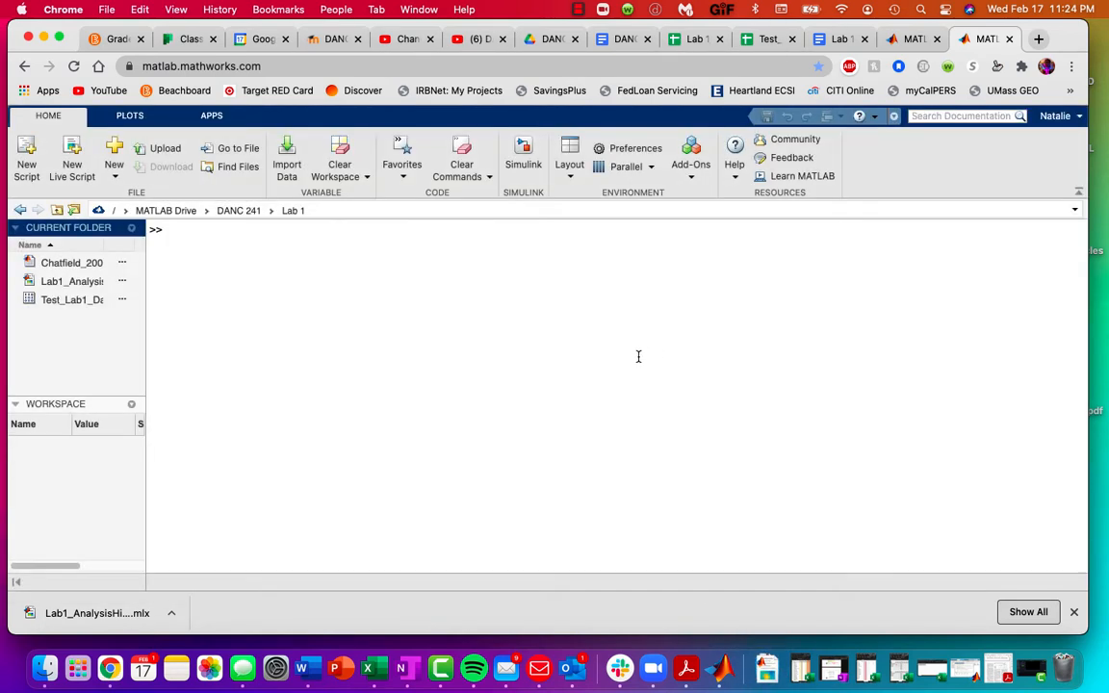
- Open the Lab1_AnalysisHints.mlx live script and widen its code area
click(65, 281)
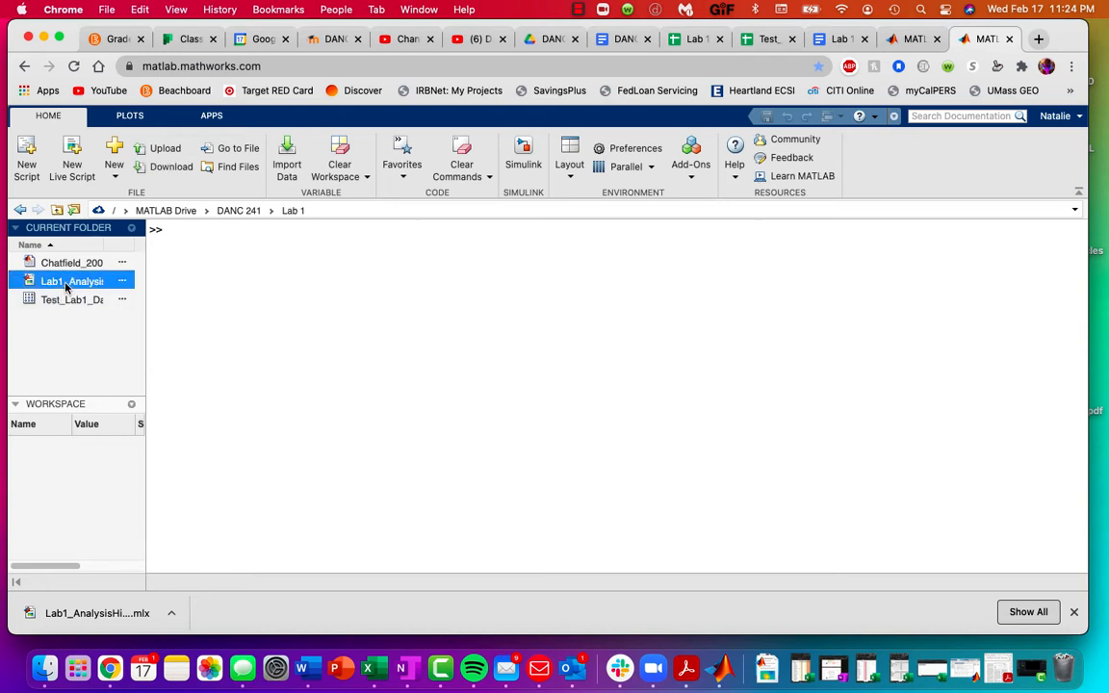
double_click(66, 281)
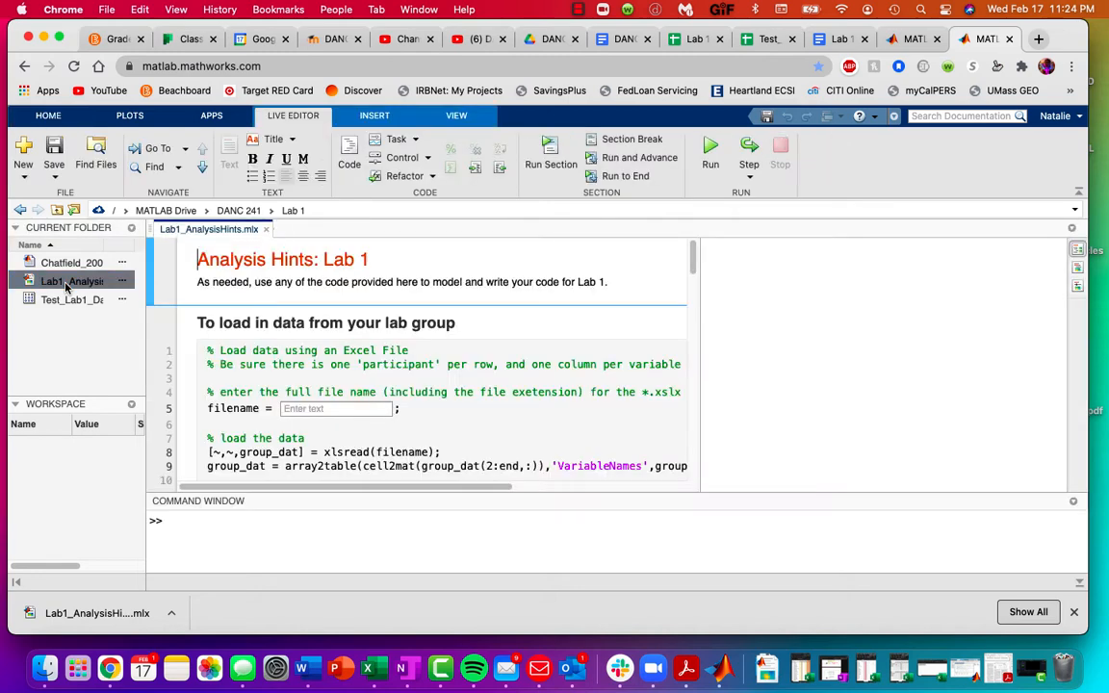
drag(697, 357, 844, 359)
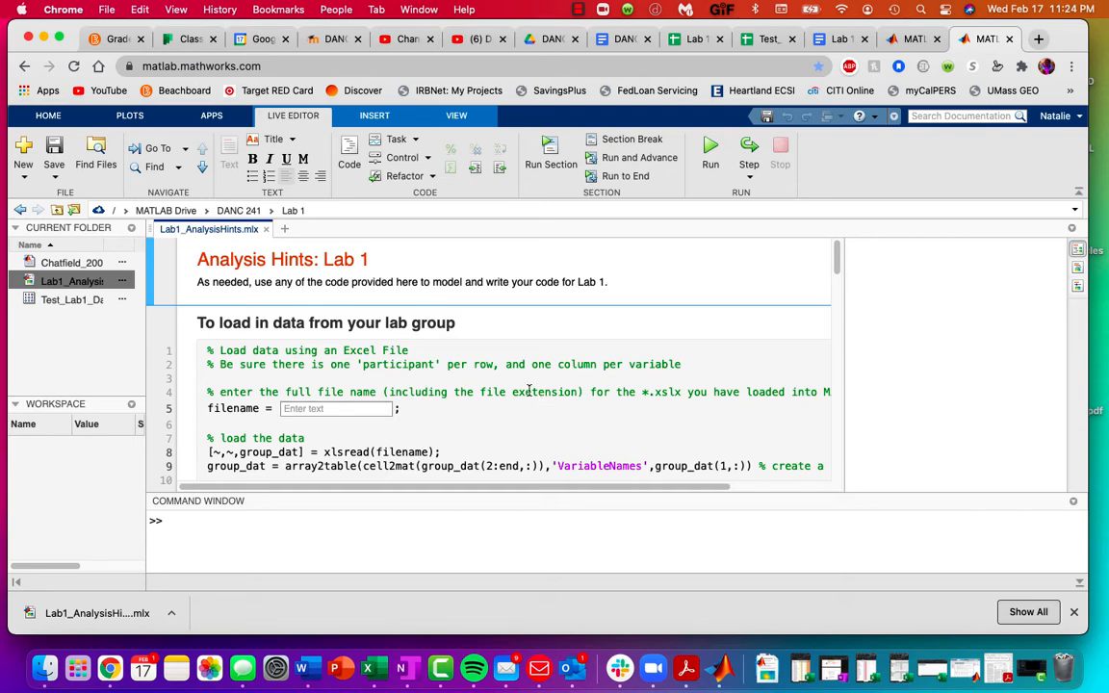
- Enter Test_Lab1_Data.xlsx as the filename in the section that loads the lab group's data
scroll(337, 316, down, 2)
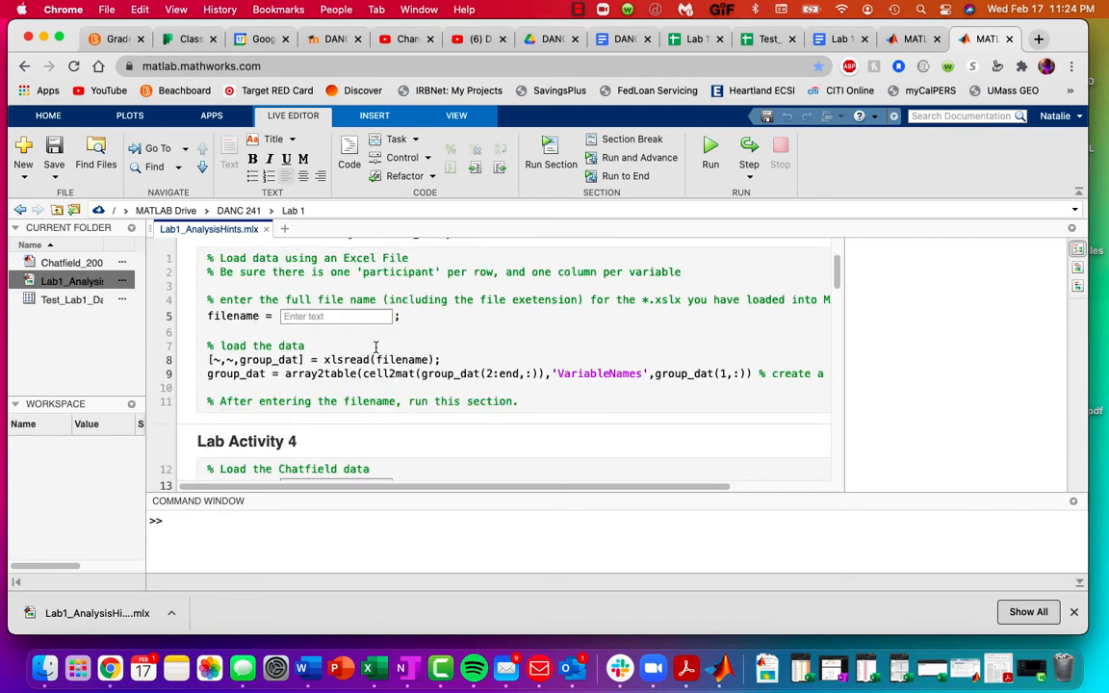
click(324, 319)
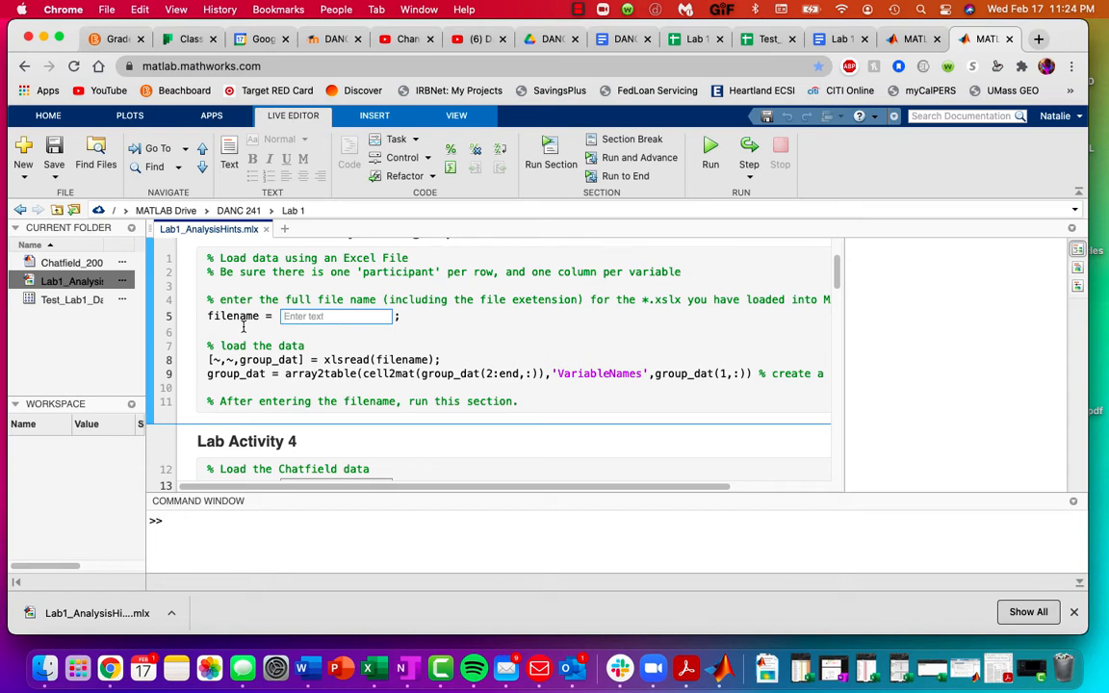
click(75, 304)
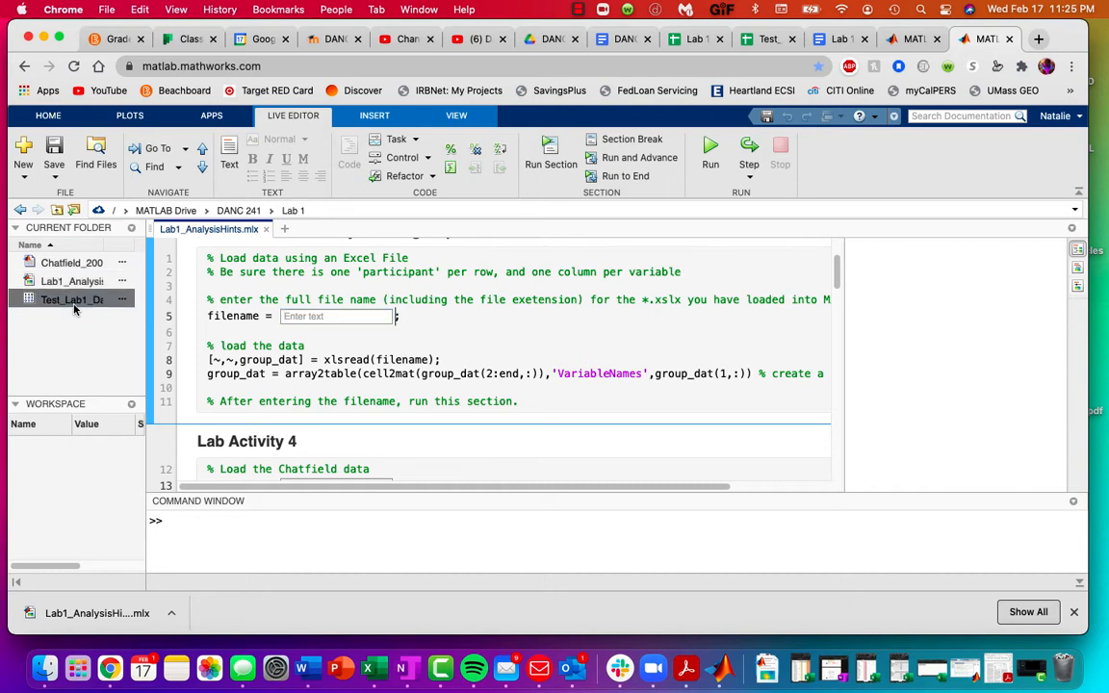
click(74, 302)
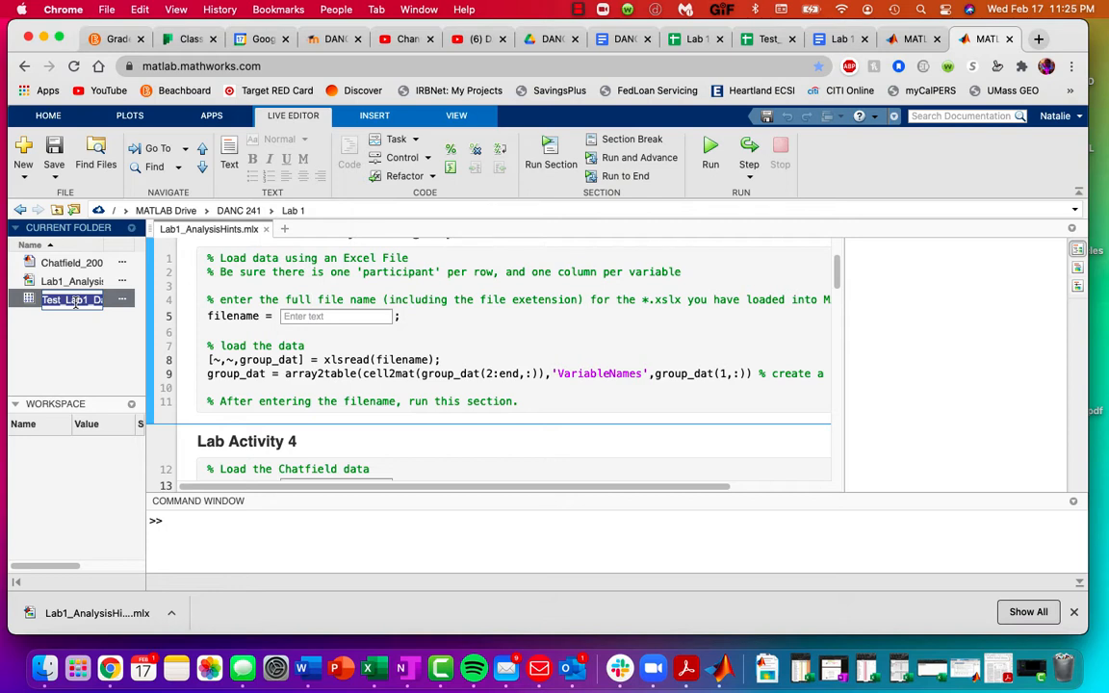
click(314, 317)
text(Test_Lab1_Data)
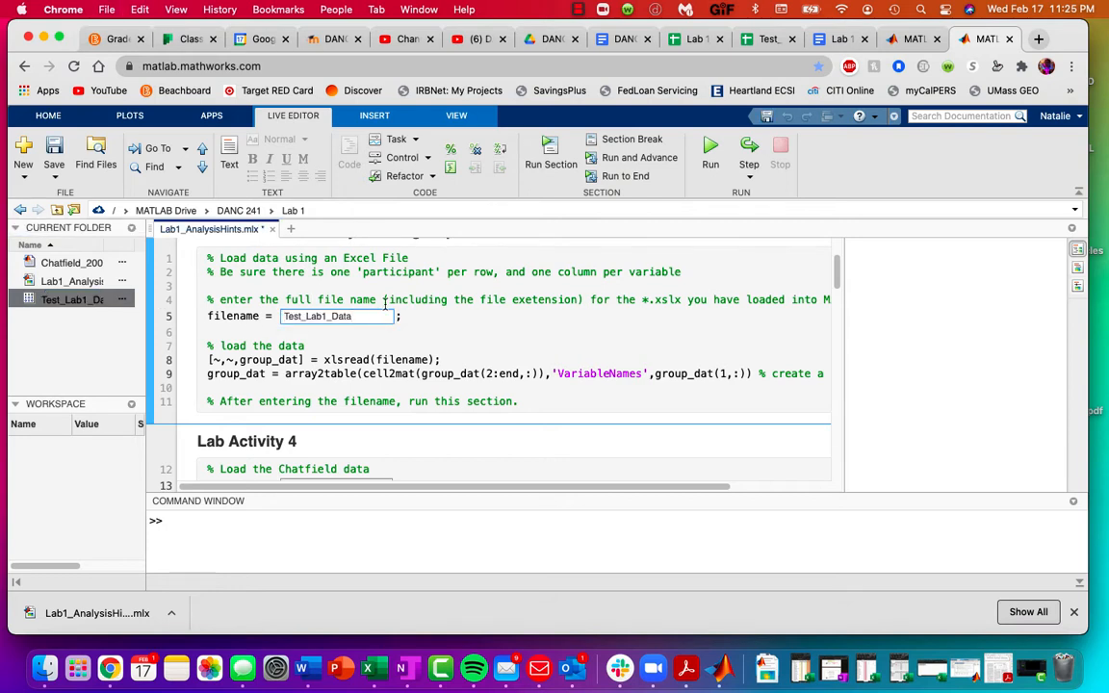
text(.xlsx)
- Run the group data loading section and save the live script
click(547, 165)
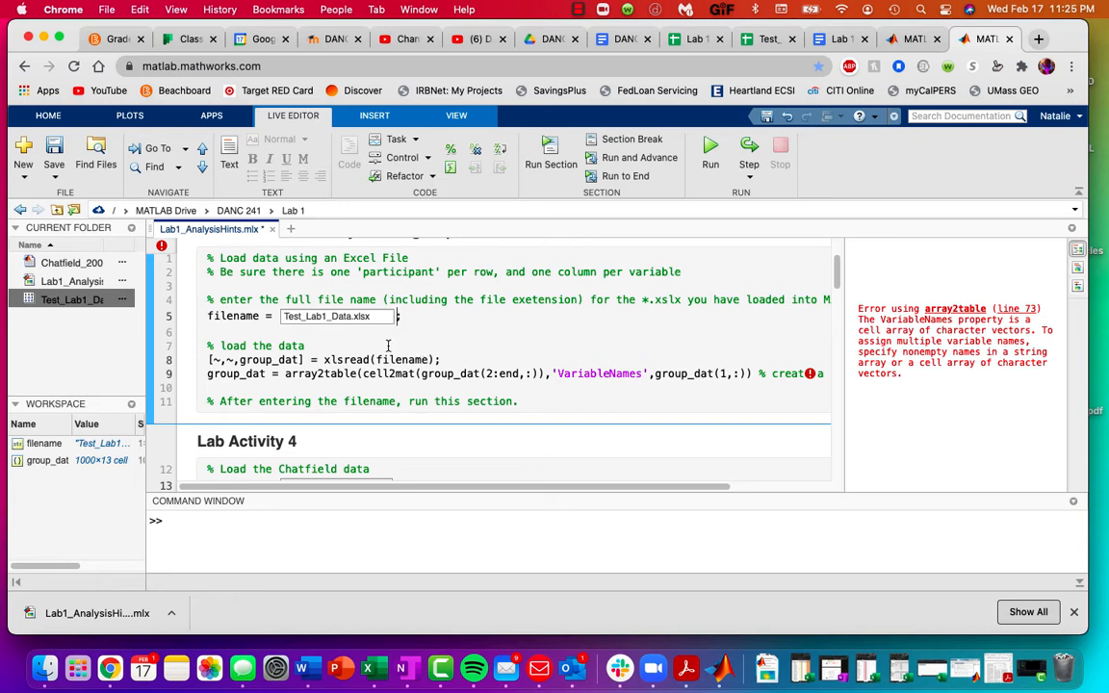
mouse_move(424, 378)
key(super+s)
- Open the group_dat variable, examine which rows and columns hold the IDs and rater scores, and close it
click(61, 468)
double_click(61, 468)
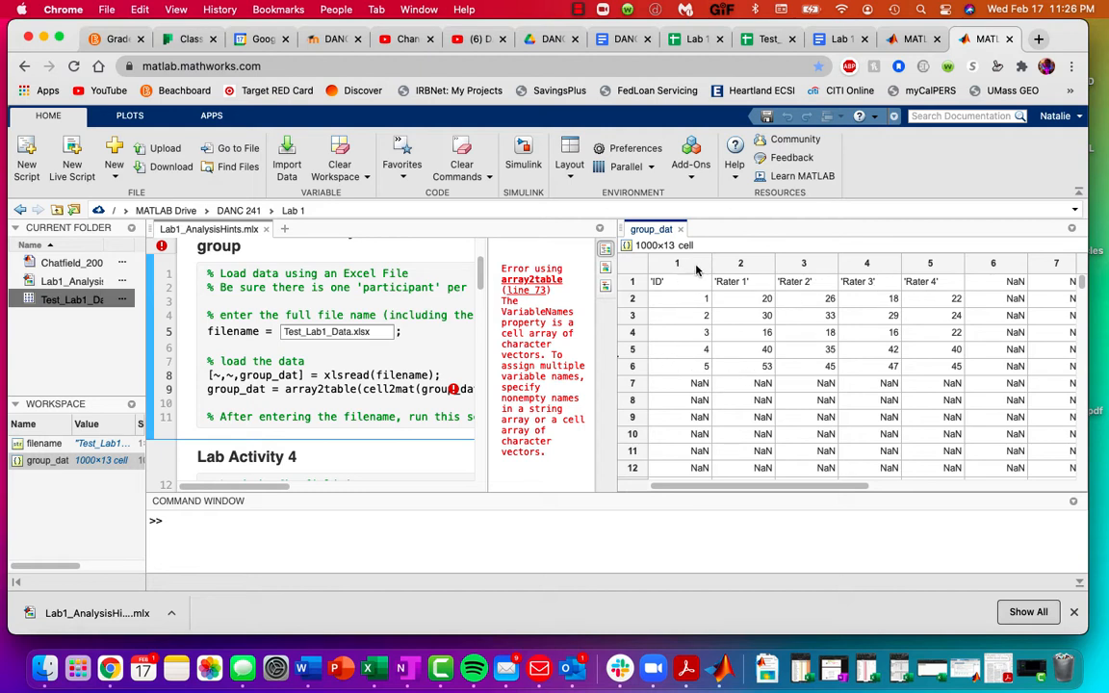
drag(922, 266, 688, 274)
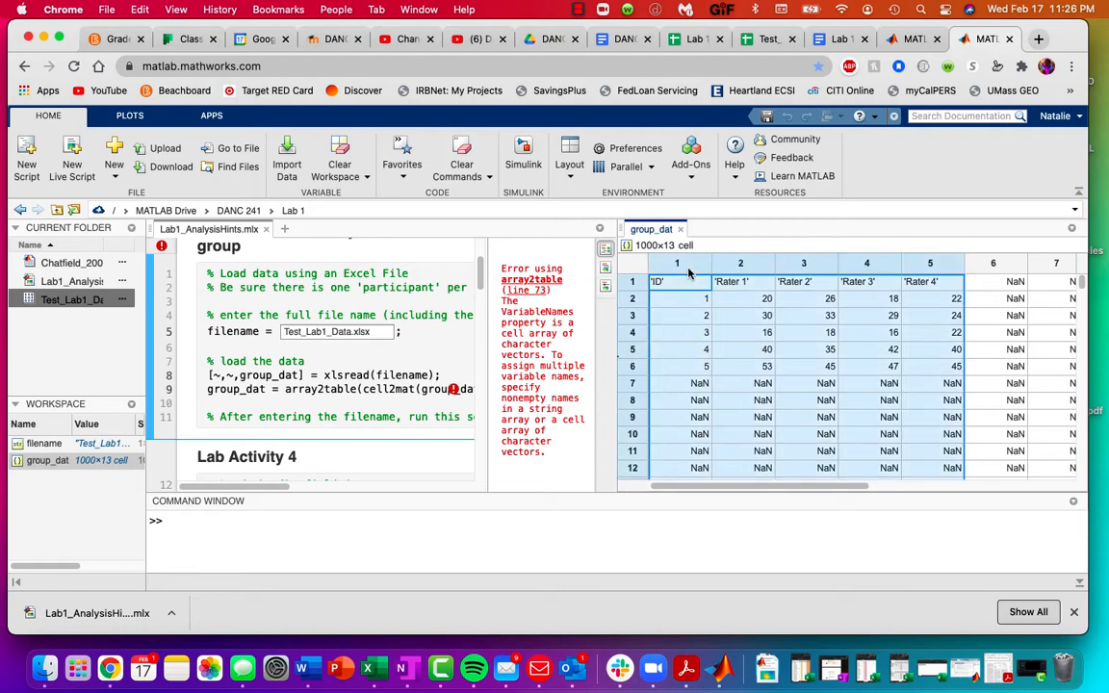
click(691, 314)
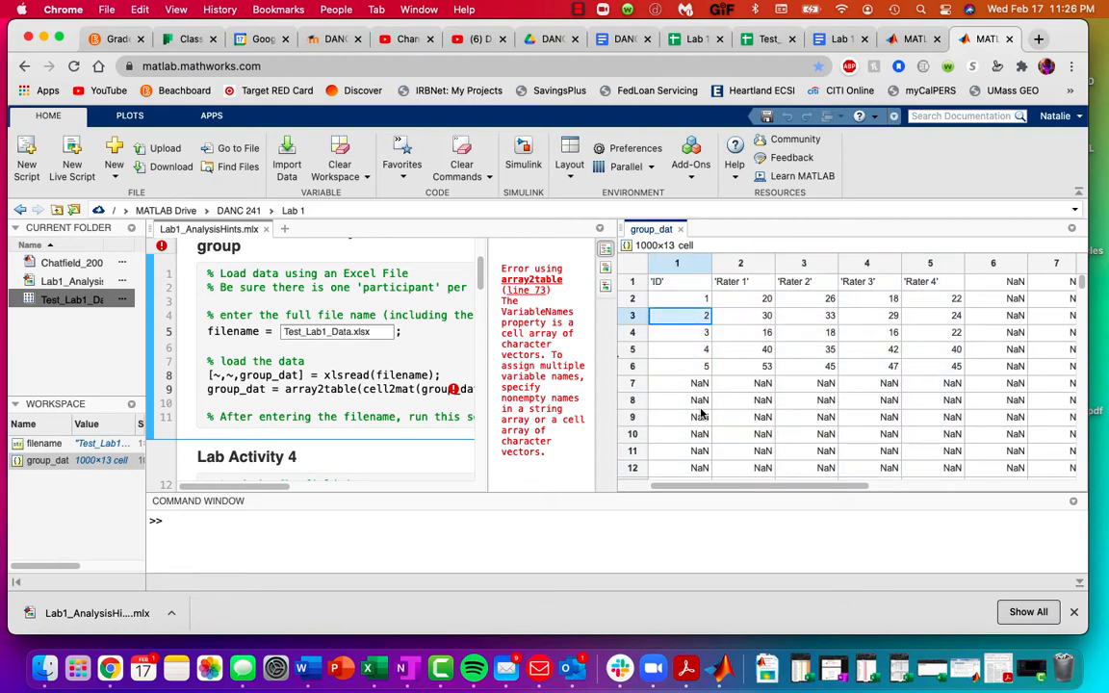
scroll(700, 412, down, 1)
scroll(700, 412, down, 4)
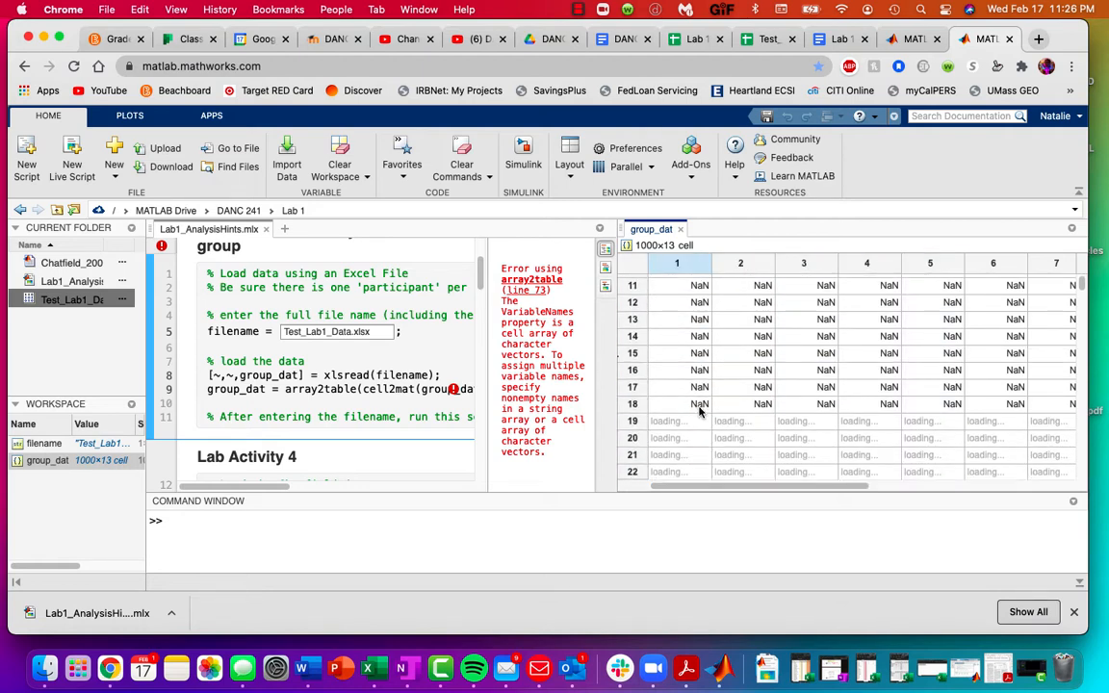
scroll(699, 411, up, 5)
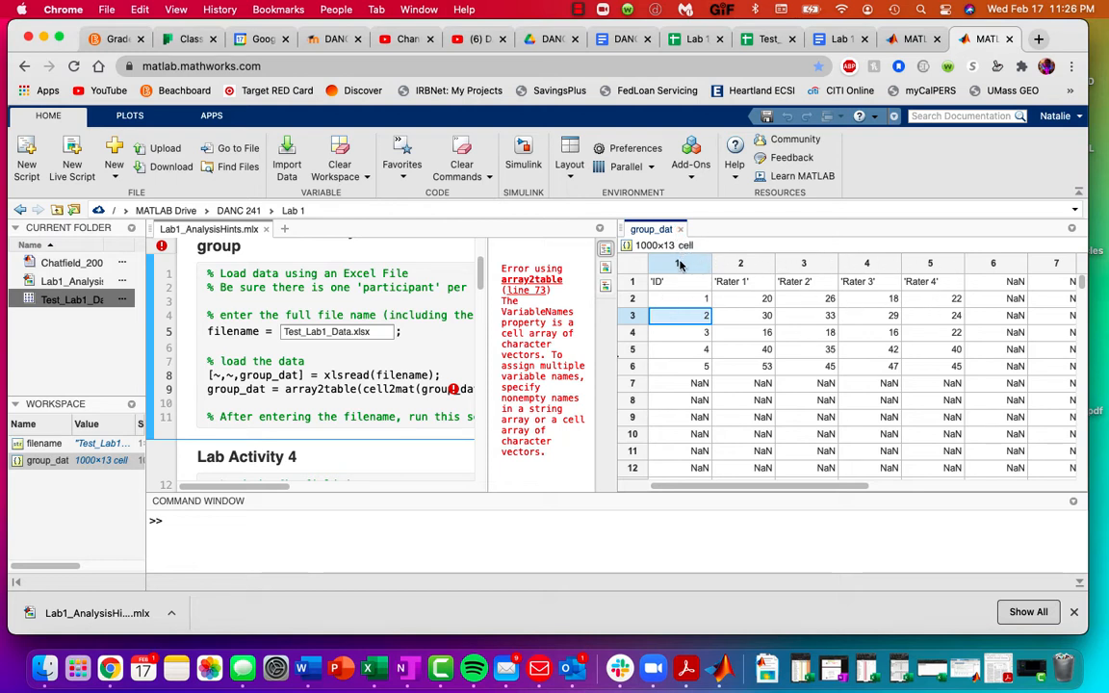
click(1003, 435)
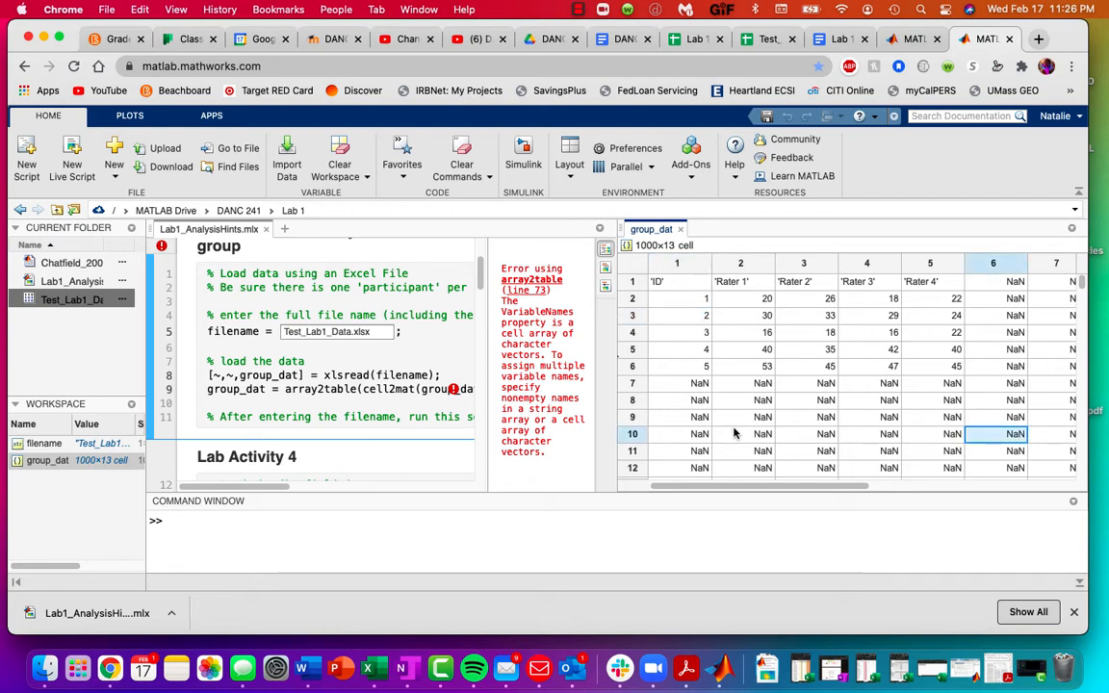
click(767, 435)
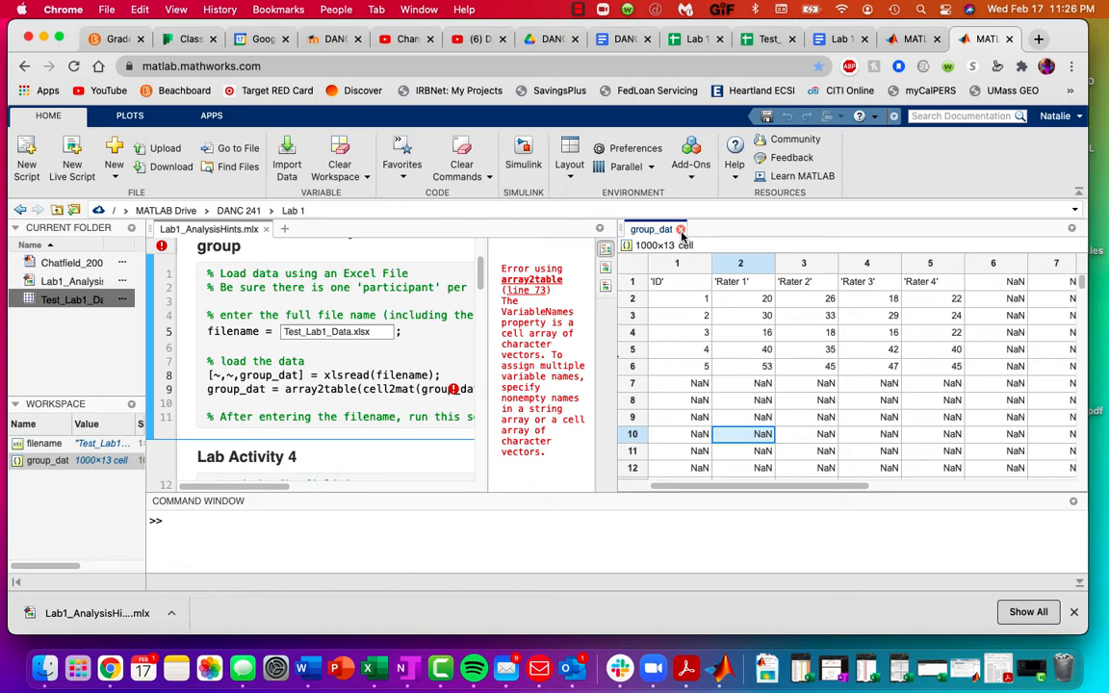
click(681, 229)
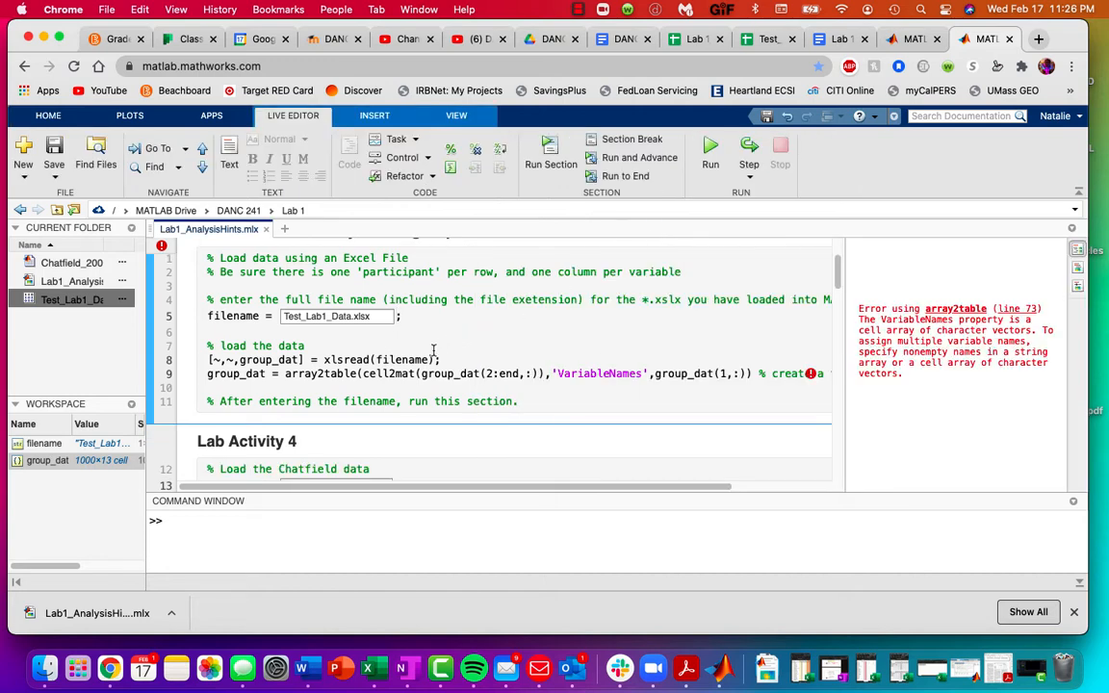
- Switch to the Test_Lab 1_Data spreadsheet in Google Sheets and examine the header row and ID column of Lab 1_Activity 1
mouse_move(430, 357)
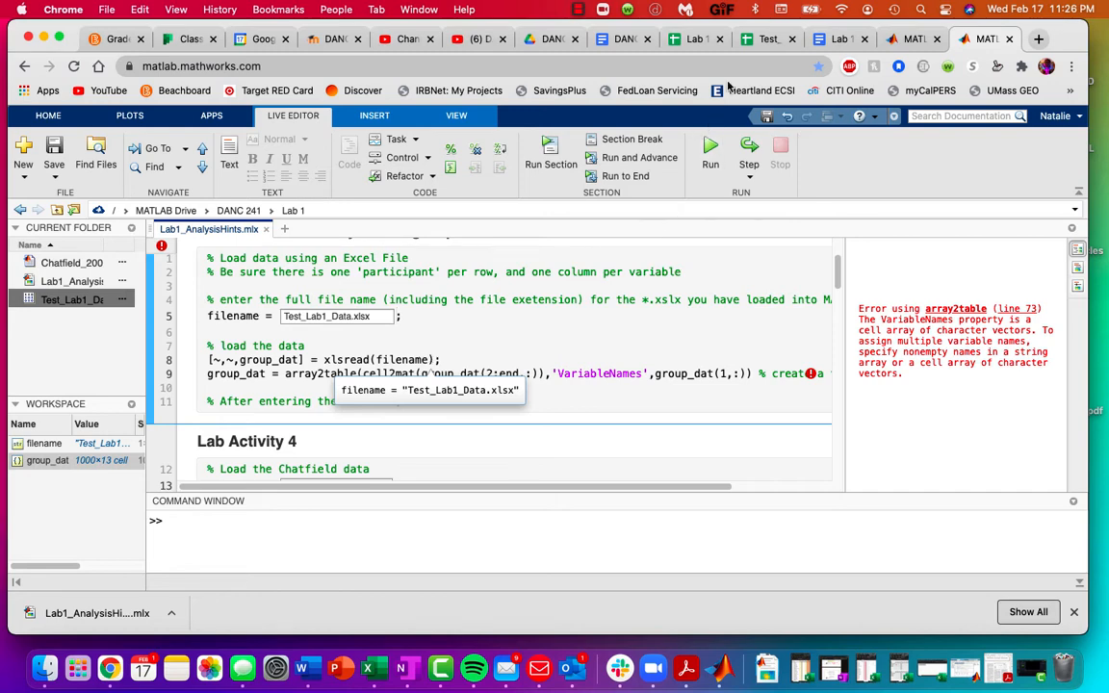
click(761, 41)
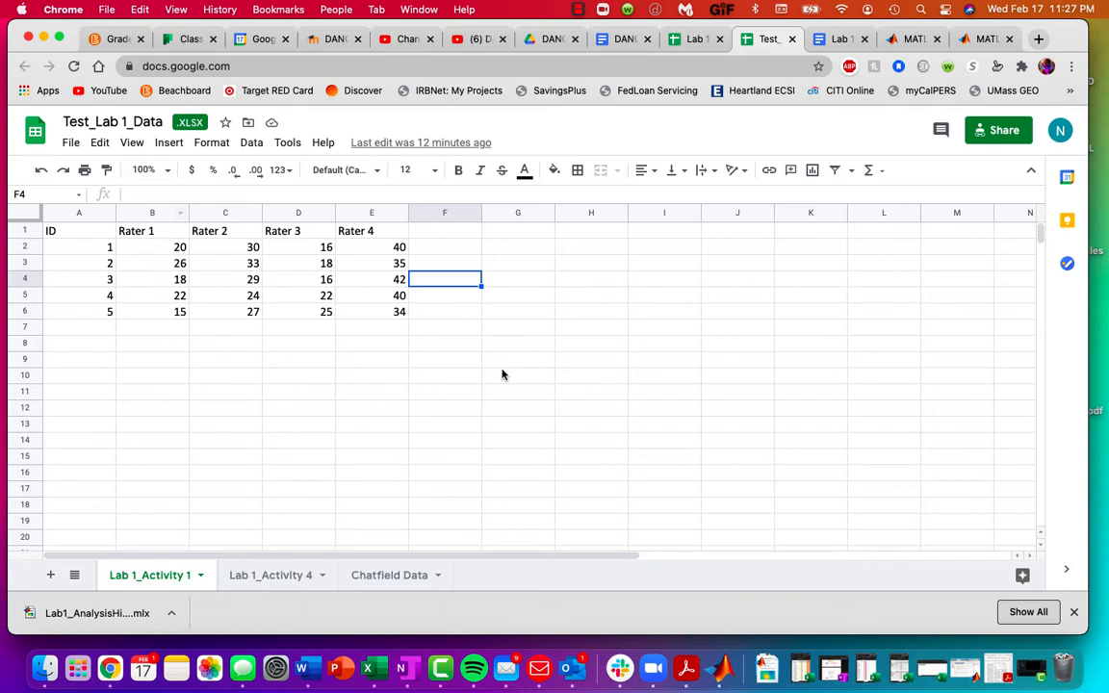
click(77, 236)
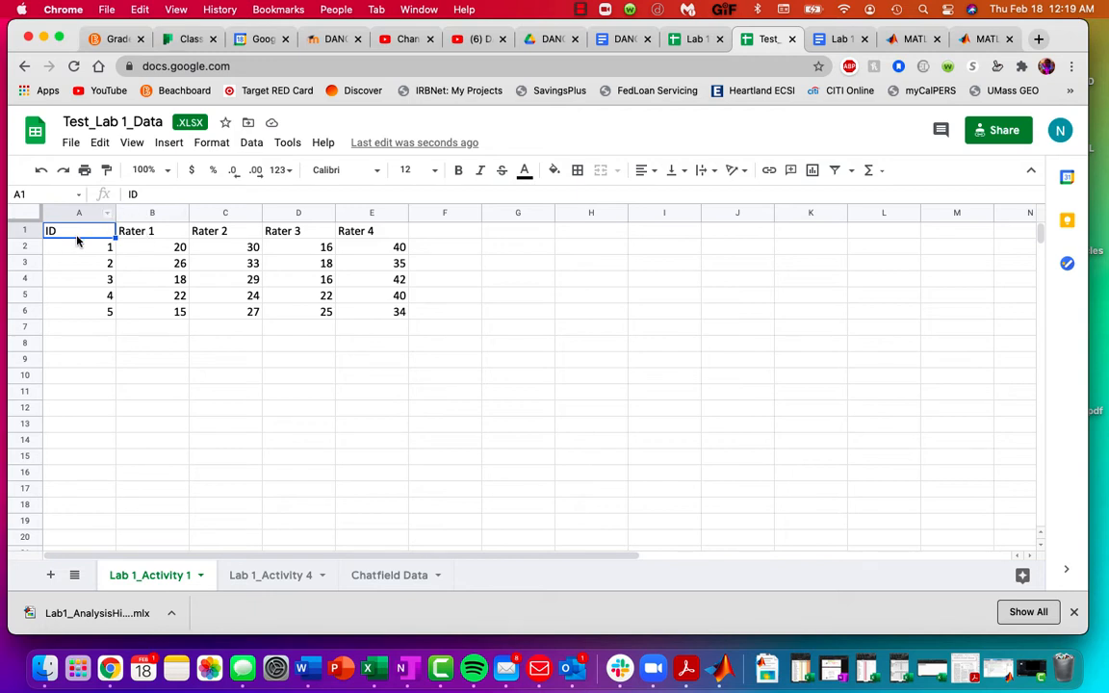
drag(87, 237, 345, 237)
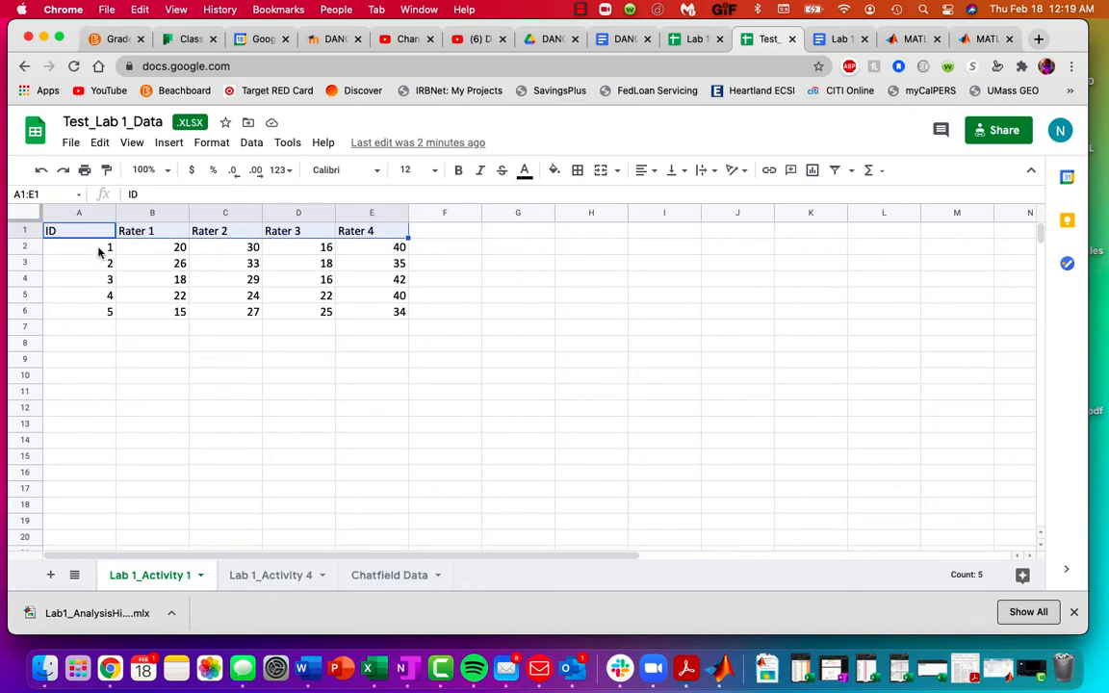
click(99, 252)
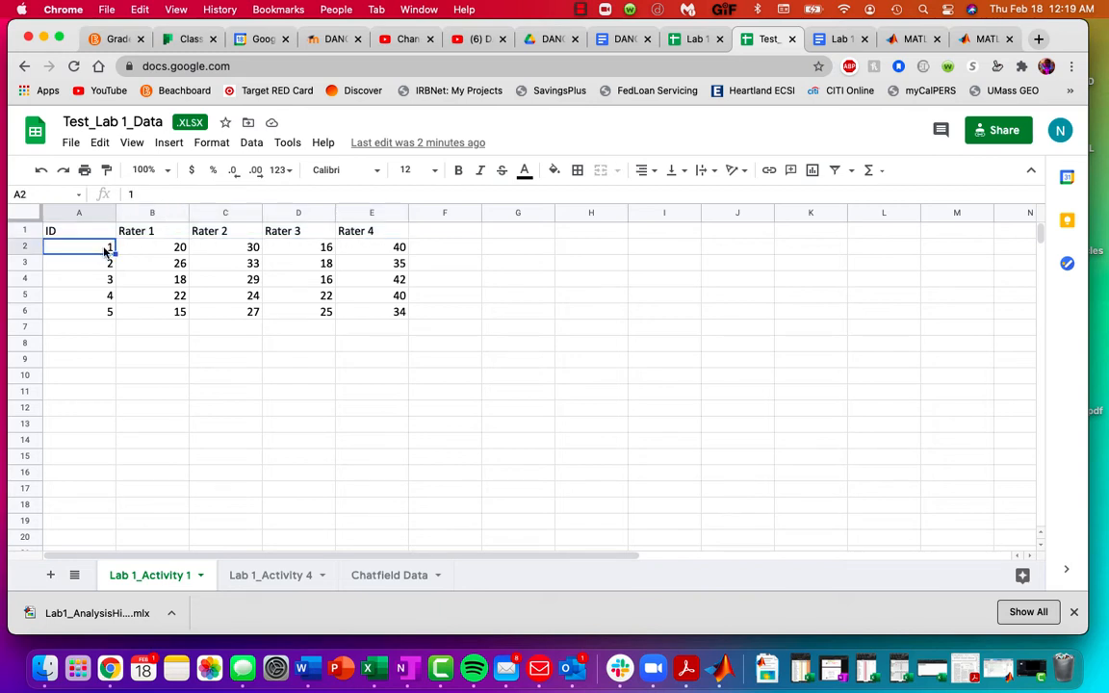
click(102, 266)
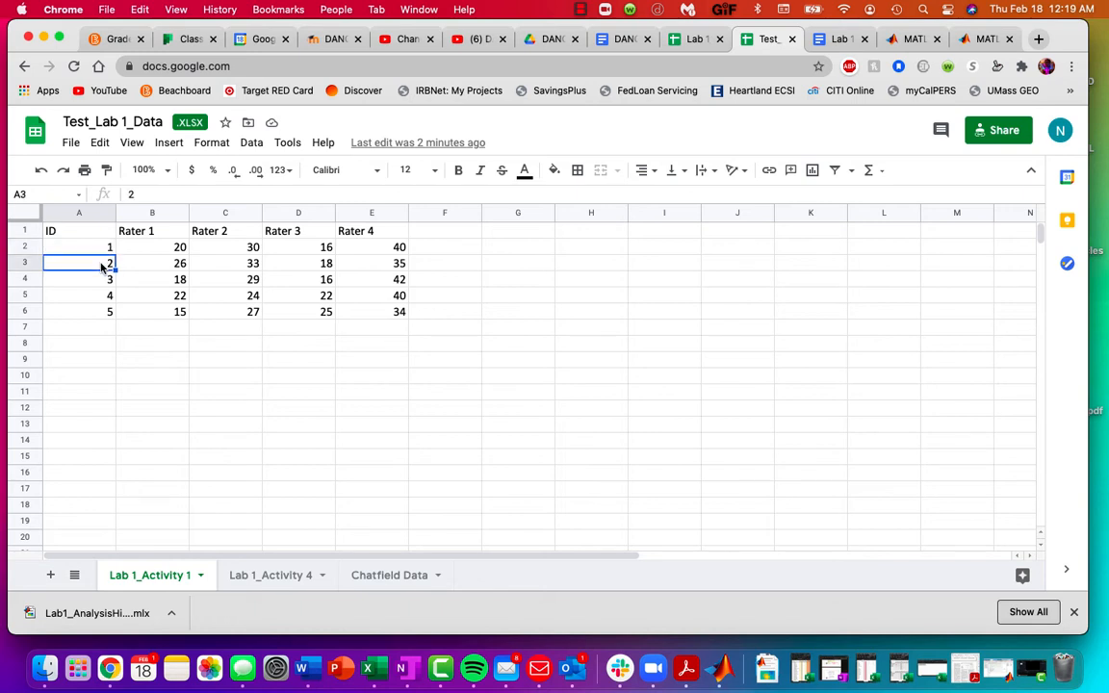
drag(86, 233, 83, 300)
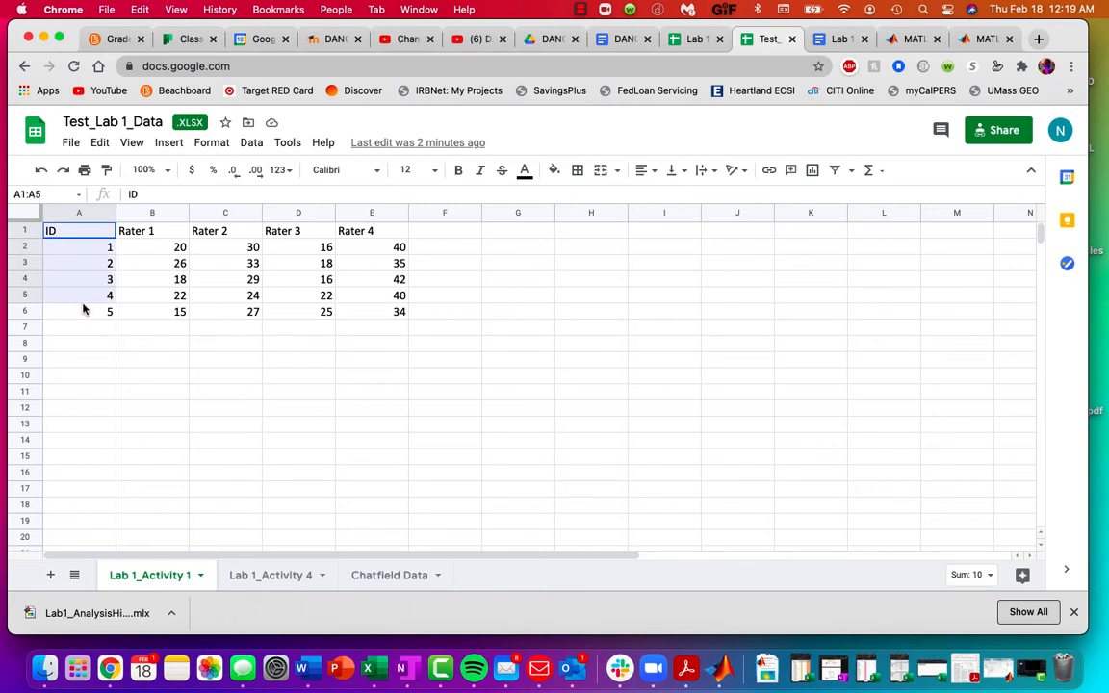
click(130, 330)
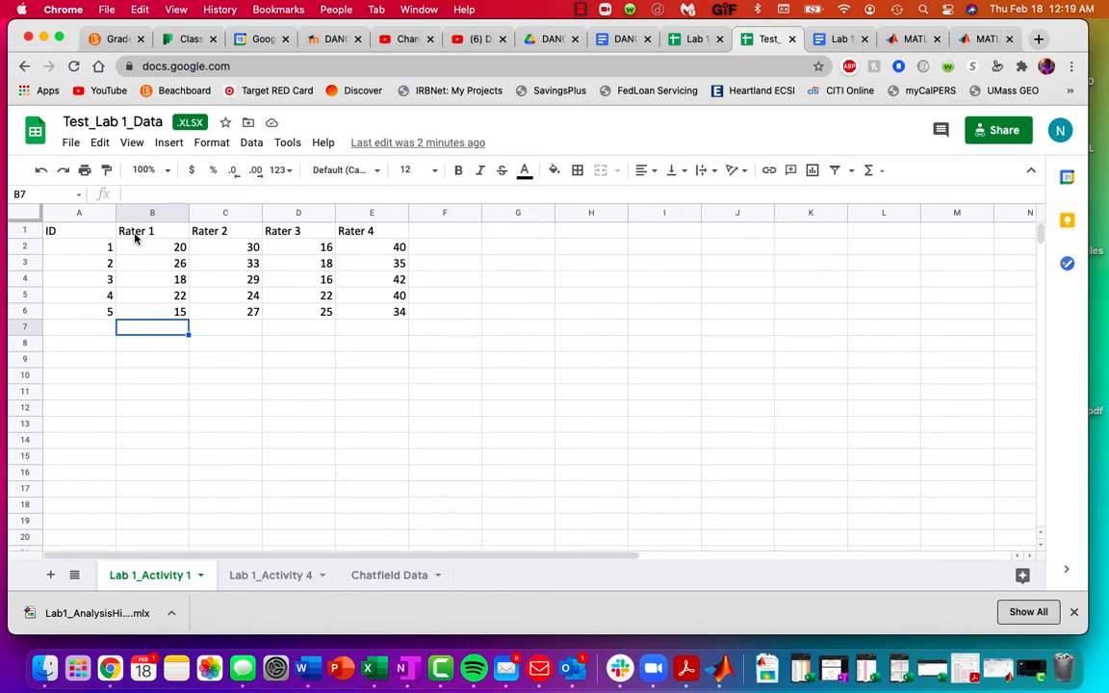
- Select the range B1:E6 holding the four raters' headers and scores to identify the cells to import
drag(136, 236, 377, 316)
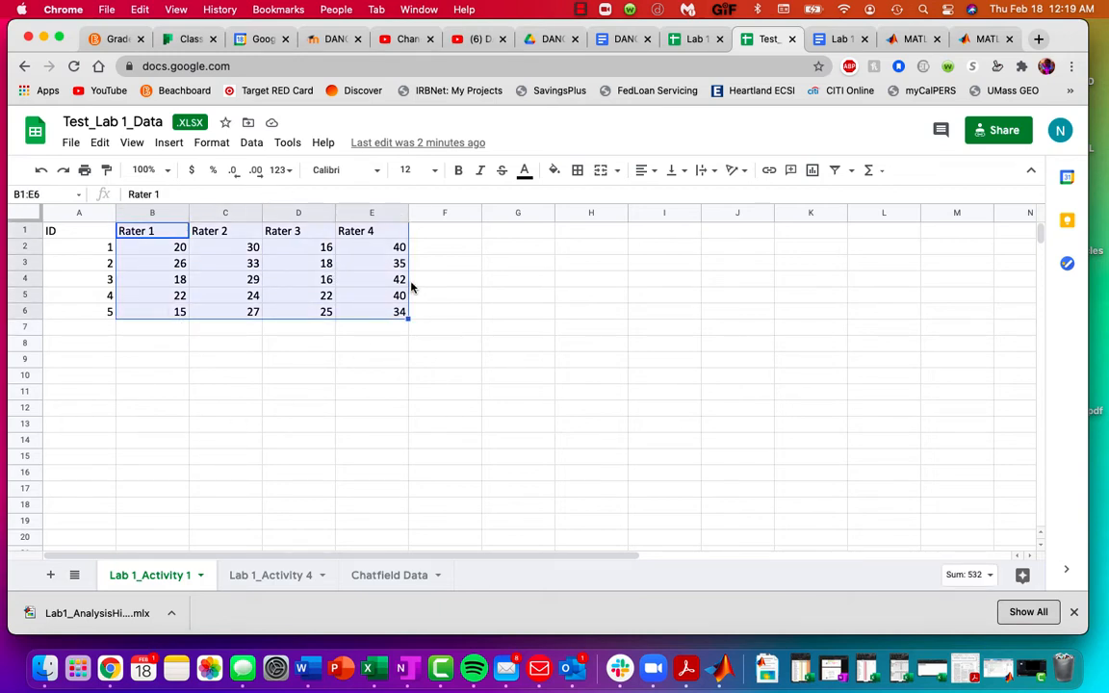
drag(160, 231, 302, 318)
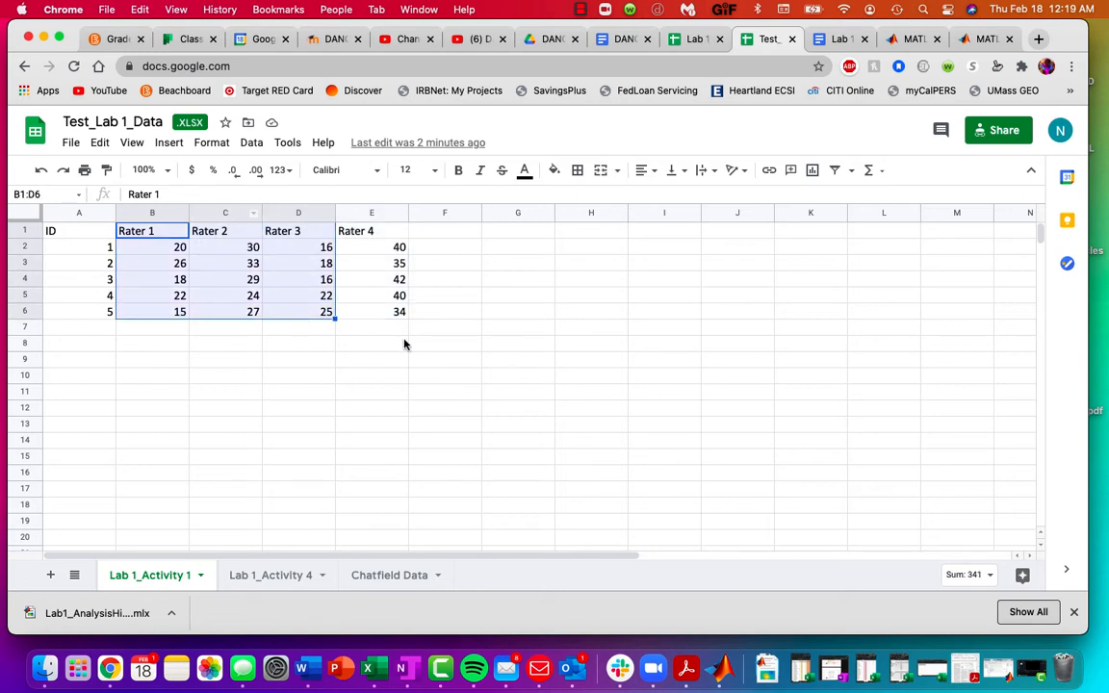
drag(155, 233, 449, 325)
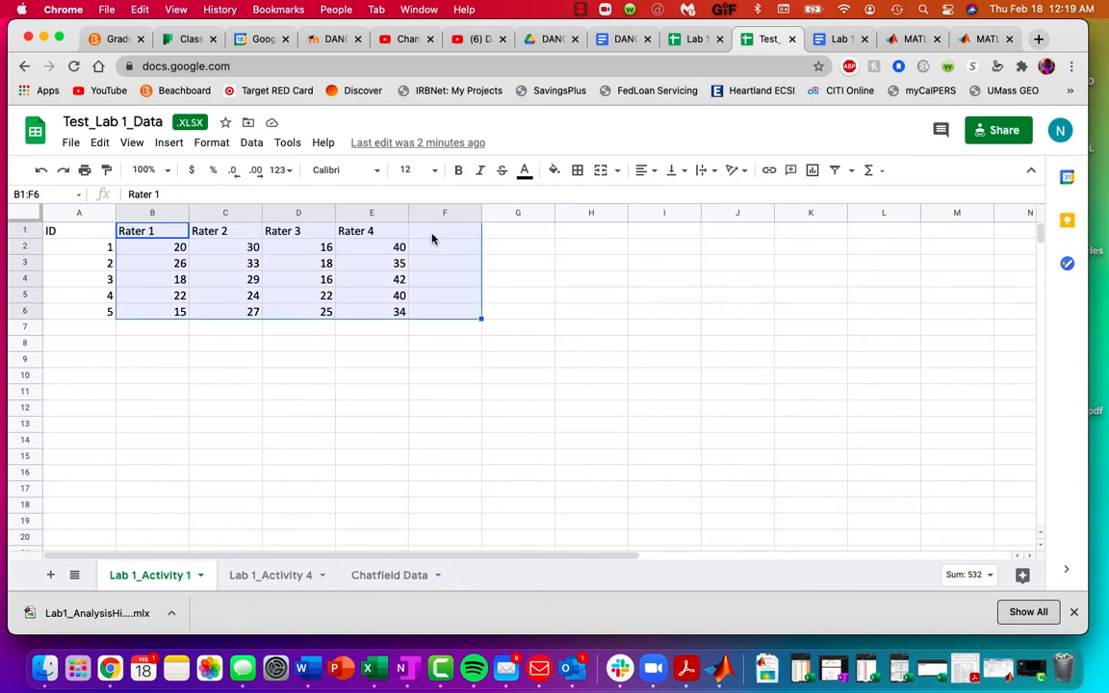
drag(163, 231, 371, 315)
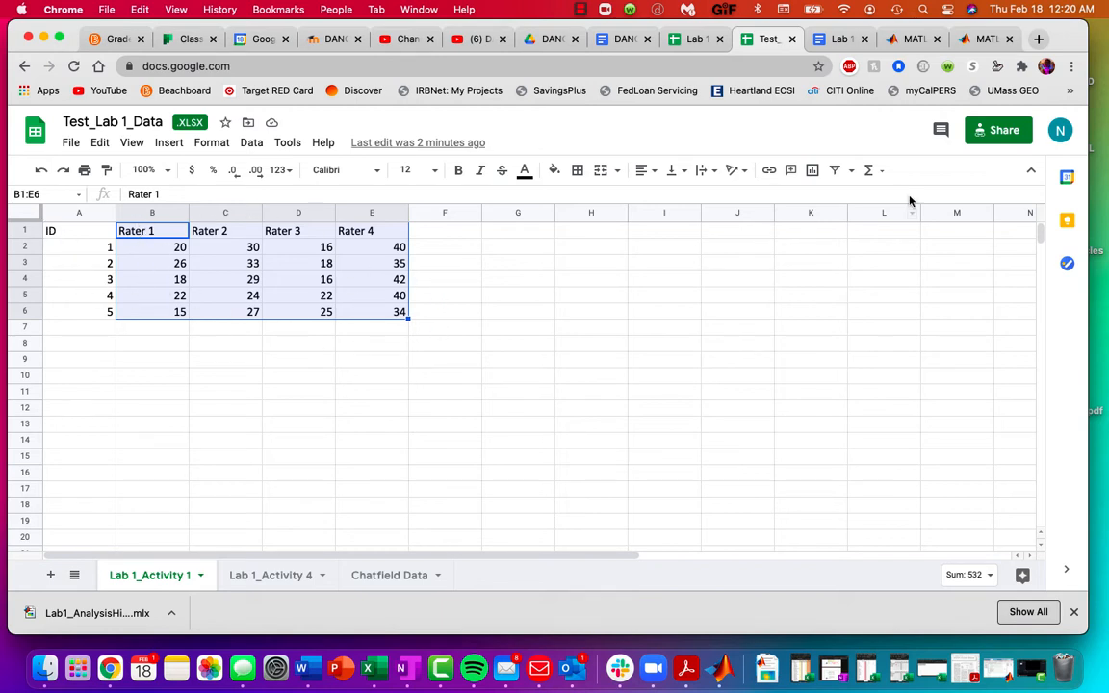
- Switch back to MATLAB Online and add the range "B1:E6" as the second argument of the xlsread call for group_dat
click(979, 40)
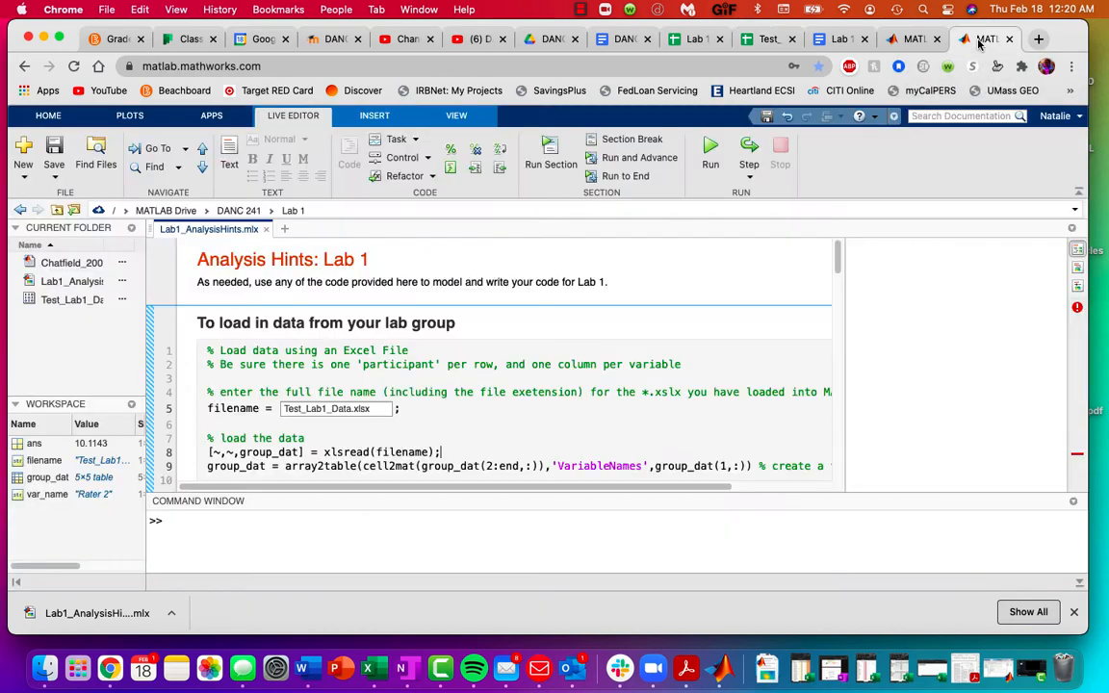
scroll(510, 360, down, 2)
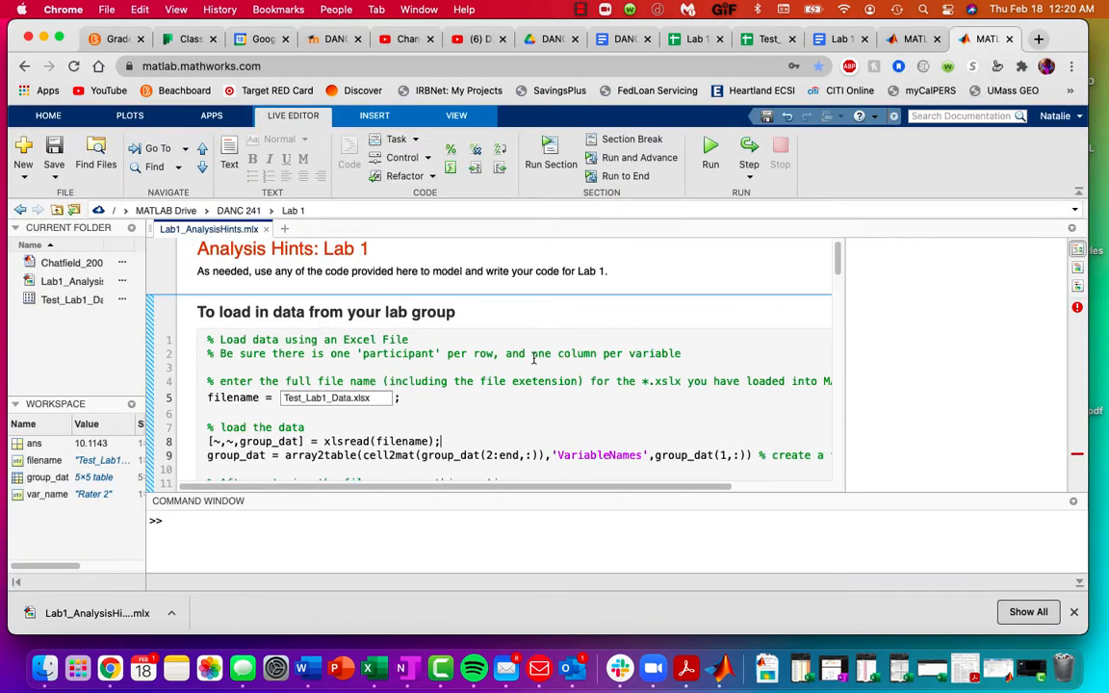
click(431, 422)
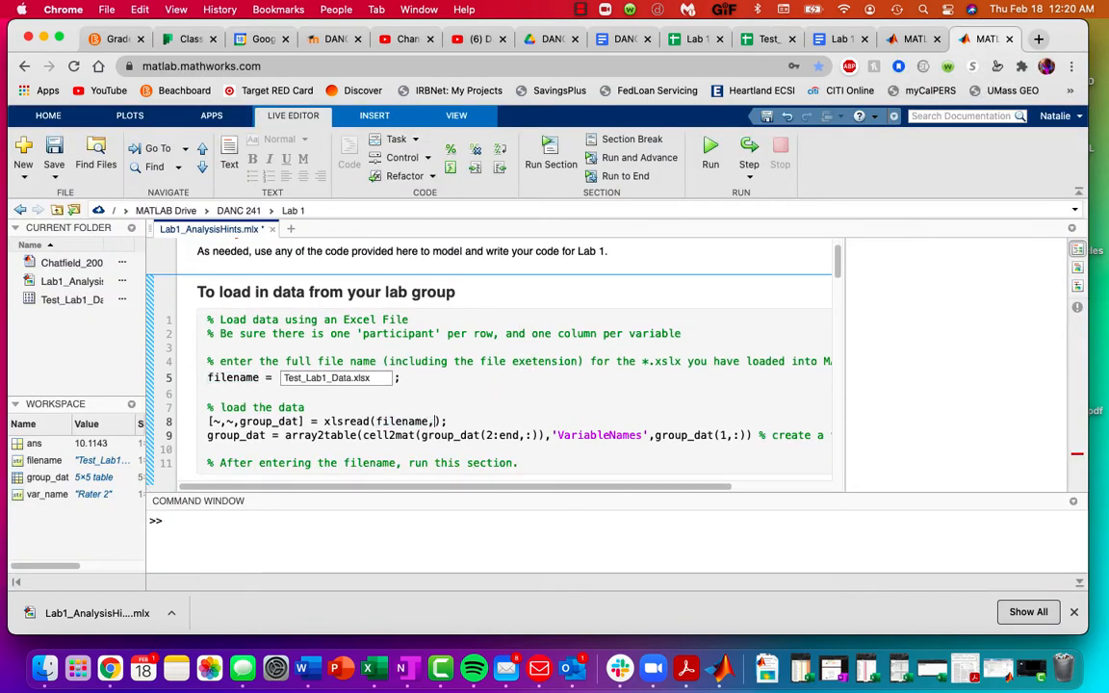
text(,B)
key(BackSpace)
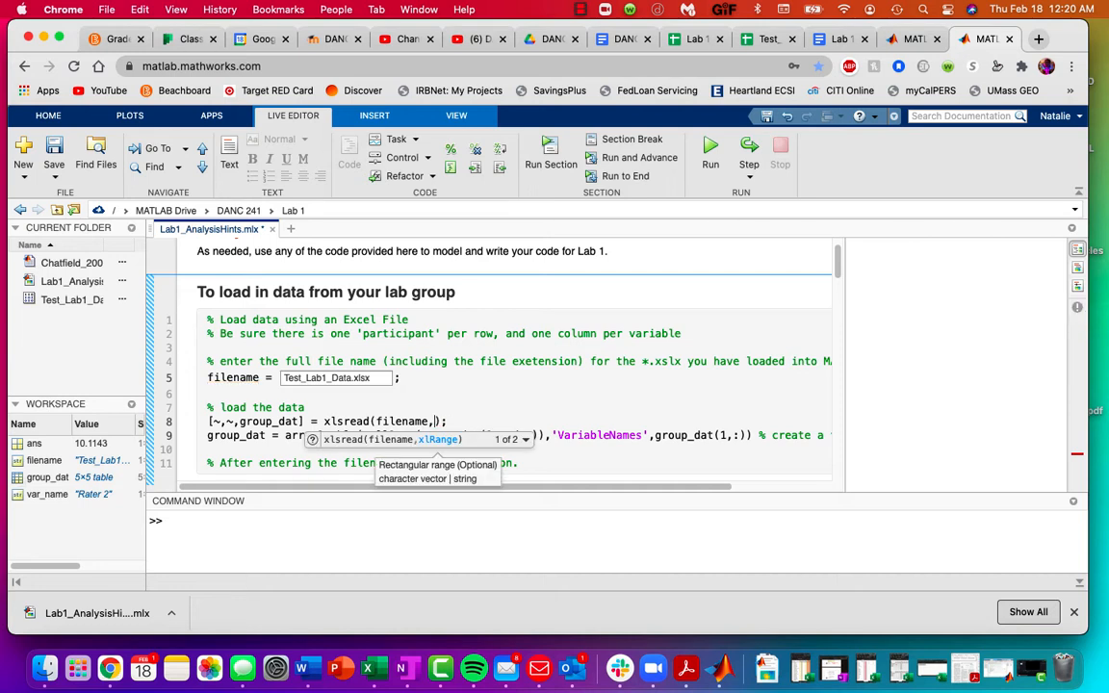
text("B1:E5)
key(BackSpace)
text(6)
scroll(567, 411, up, 1)
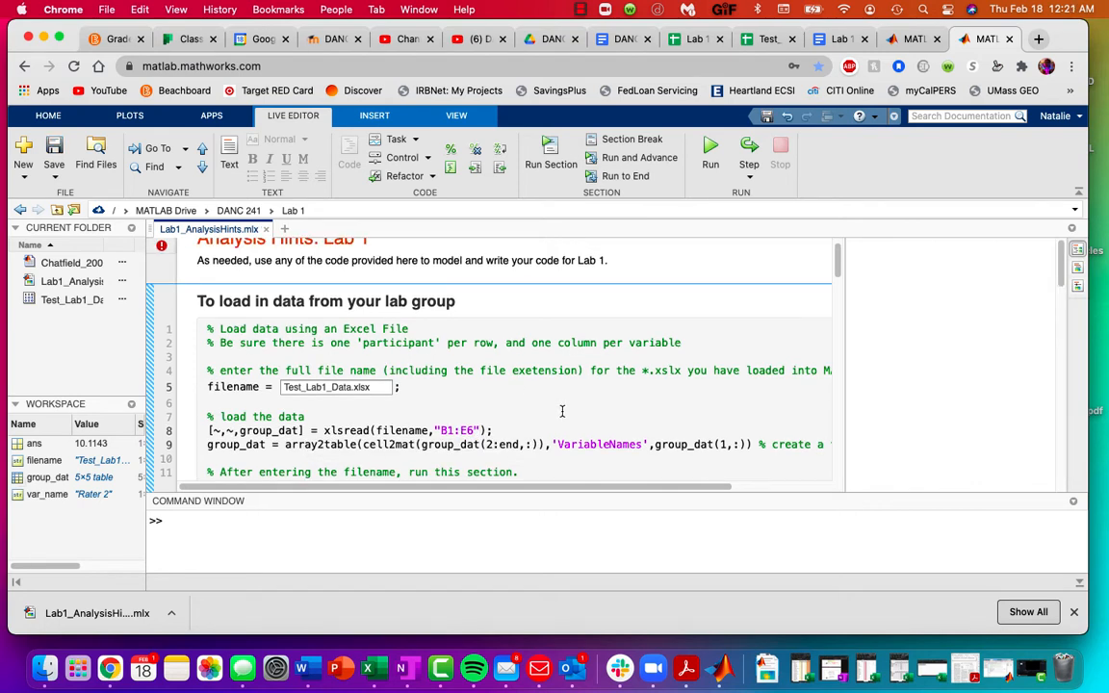
- Run the group data loading section, check the group_dat table's rater columns, and close the table
click(552, 165)
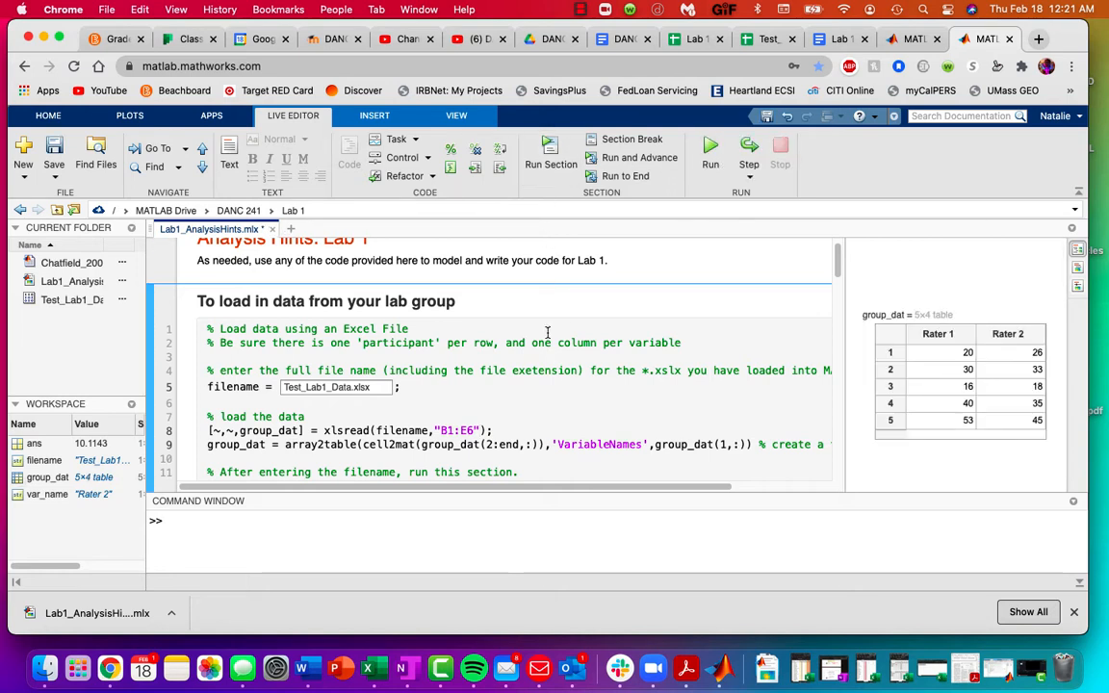
click(48, 477)
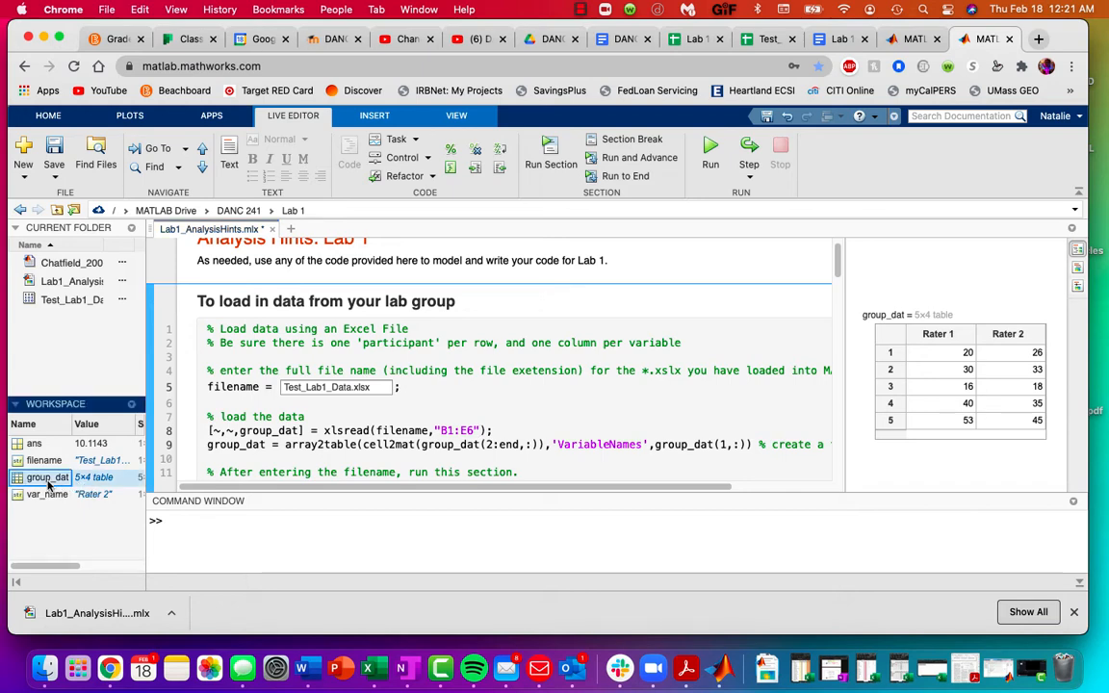
double_click(49, 478)
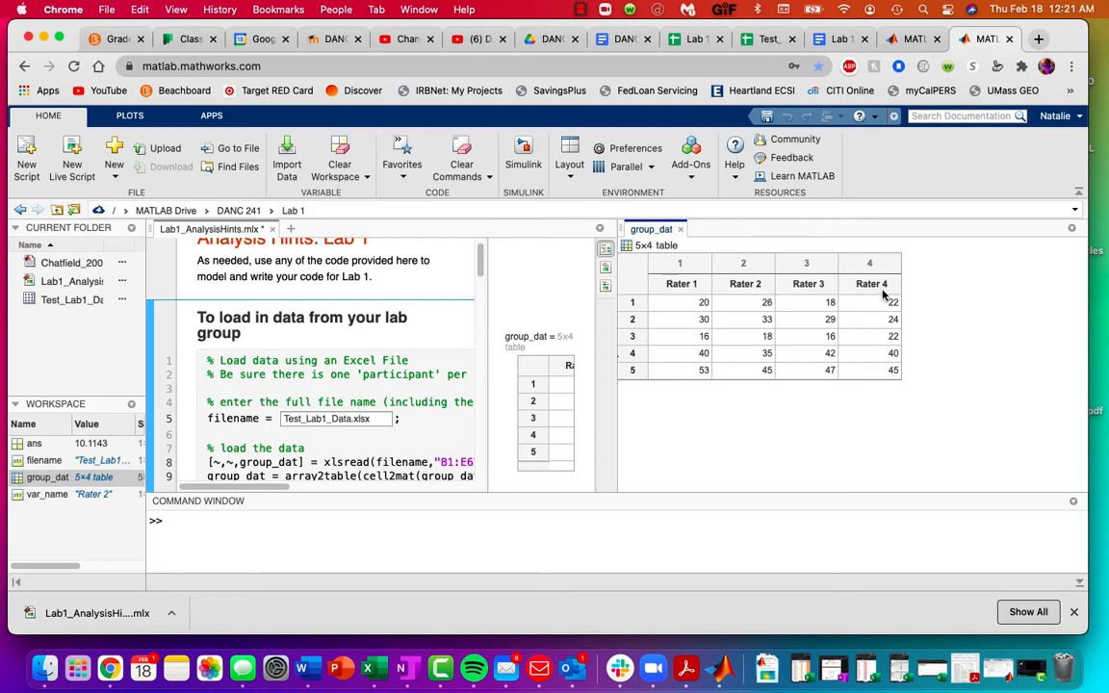
click(679, 230)
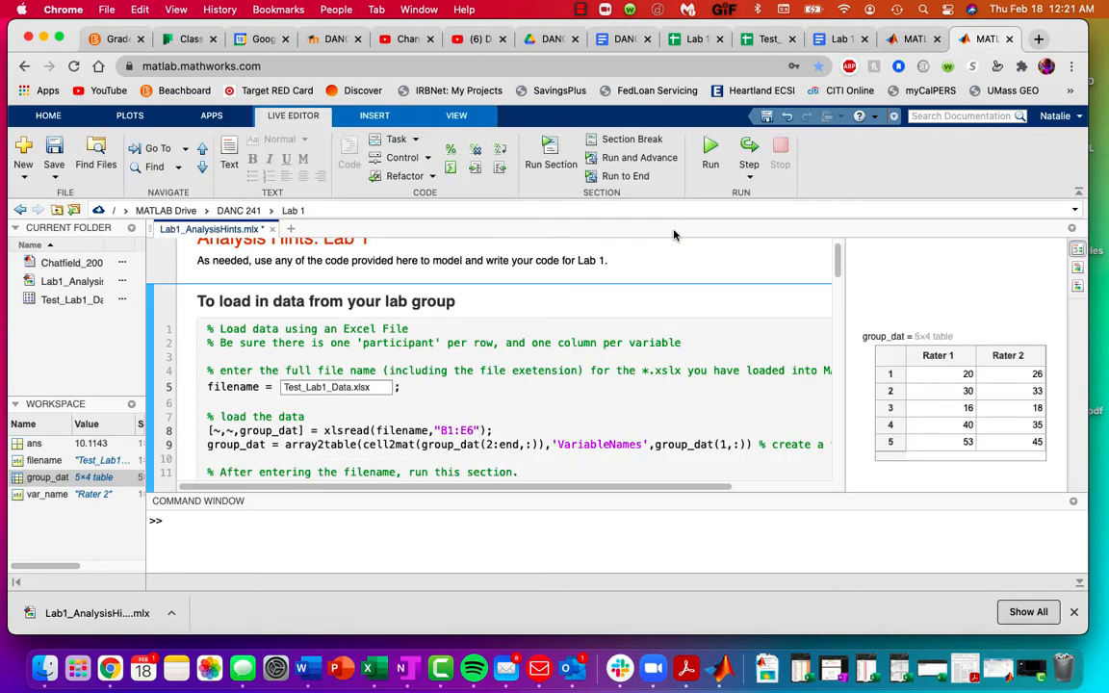
- Go to the Lab Activity 5a & 5e section of the live script and read its instructions on rater means and standard deviations
scroll(467, 409, down, 1)
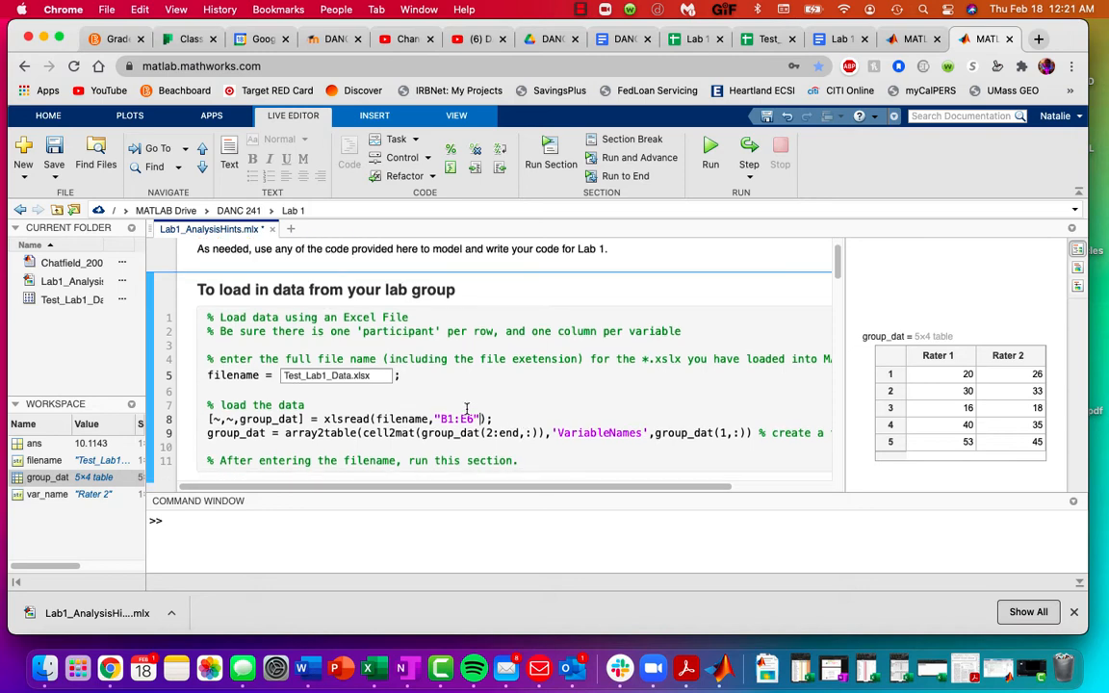
scroll(467, 409, down, 15)
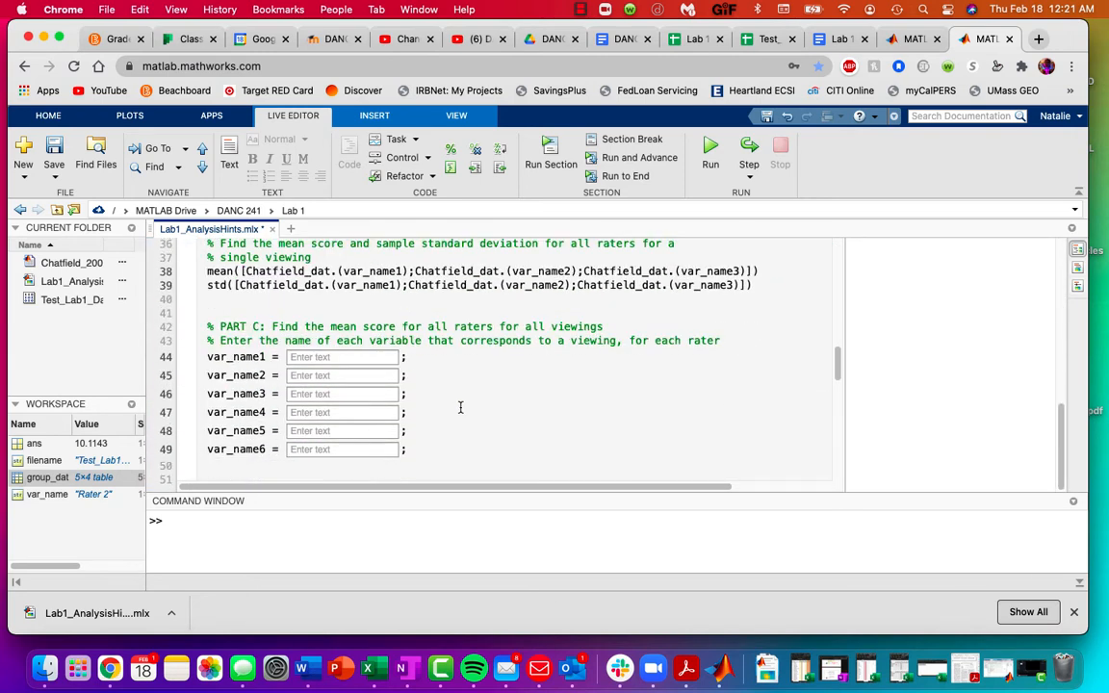
scroll(461, 407, down, 10)
scroll(460, 408, up, 2)
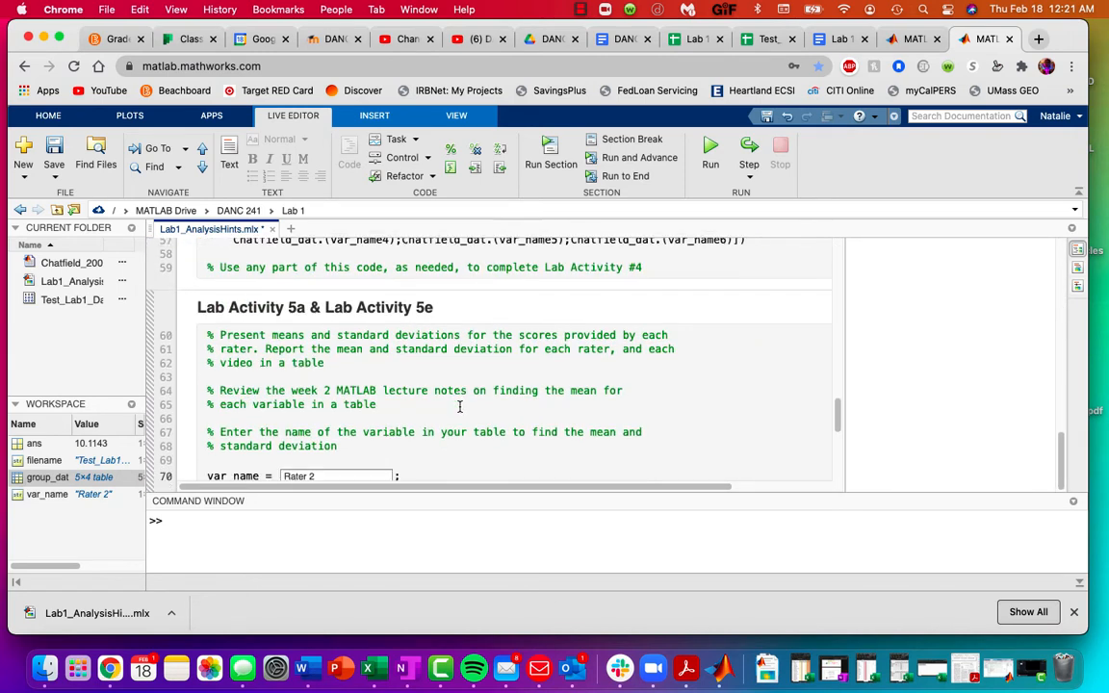
scroll(460, 407, down, 2)
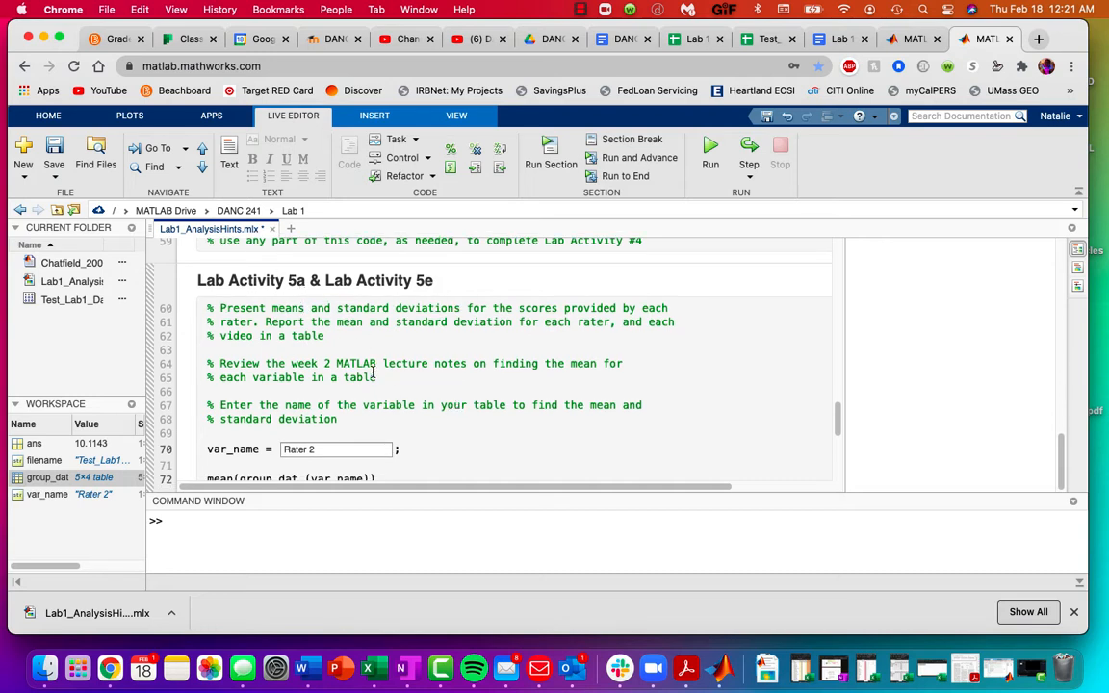
drag(221, 309, 262, 322)
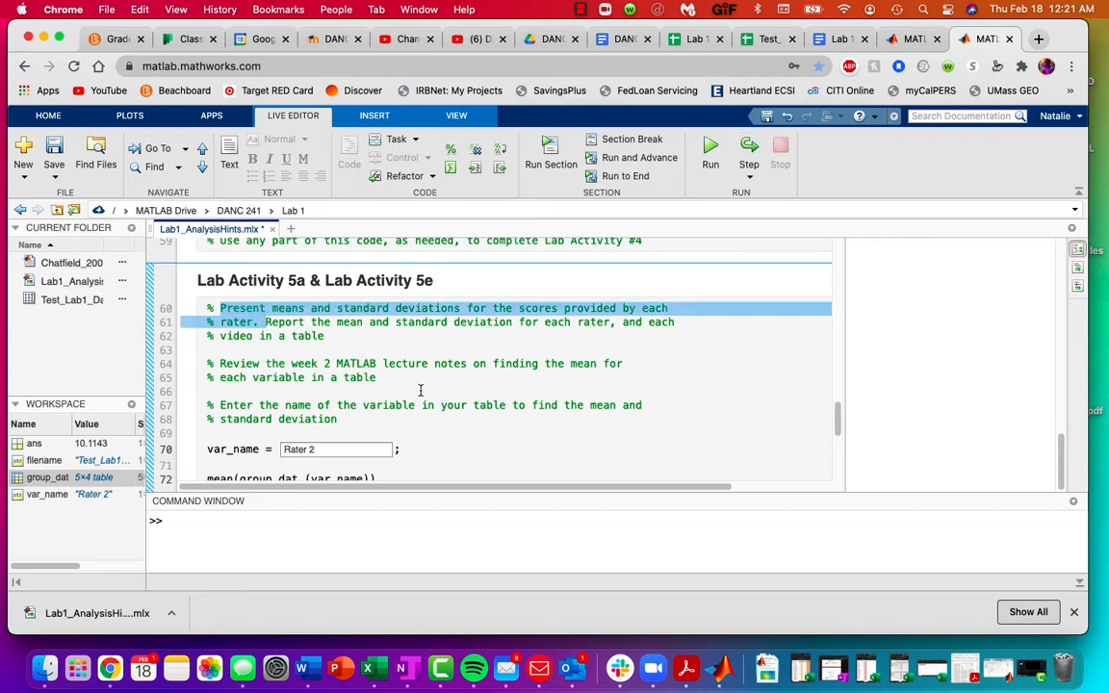
click(610, 404)
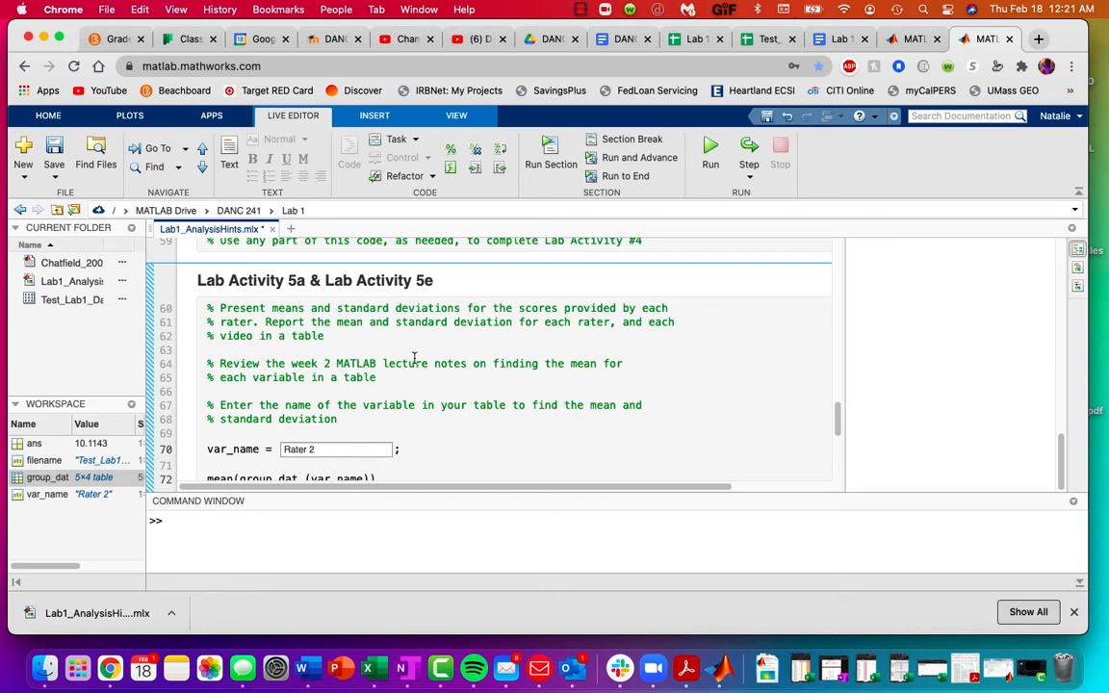
- Set var_name to "Rater 1" in the Lab Activity 5a & 5e section and run it to calculate the mean and standard deviation
scroll(559, 410, down, 2)
drag(359, 368, 285, 374)
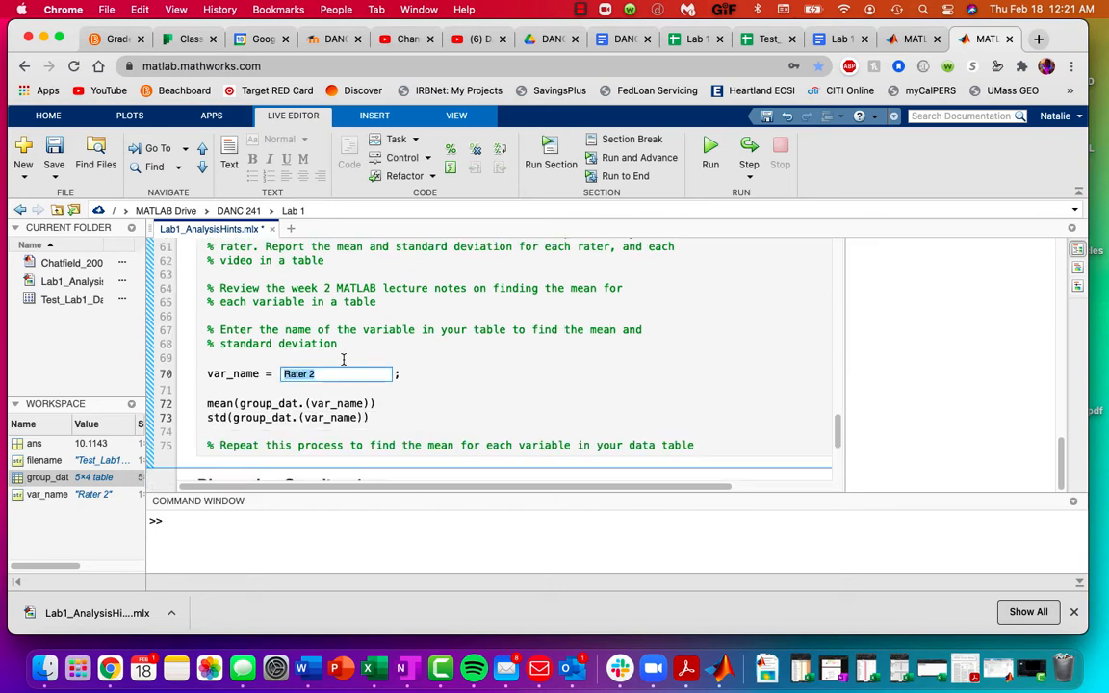
key(BackSpace)
click(462, 388)
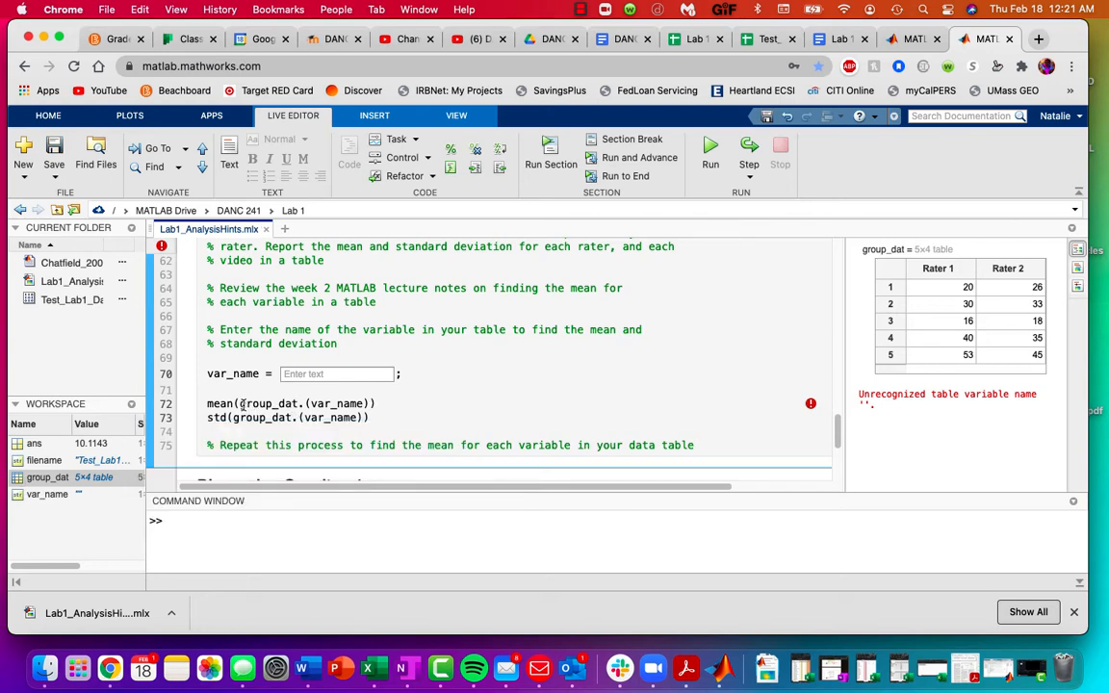
drag(240, 405, 373, 405)
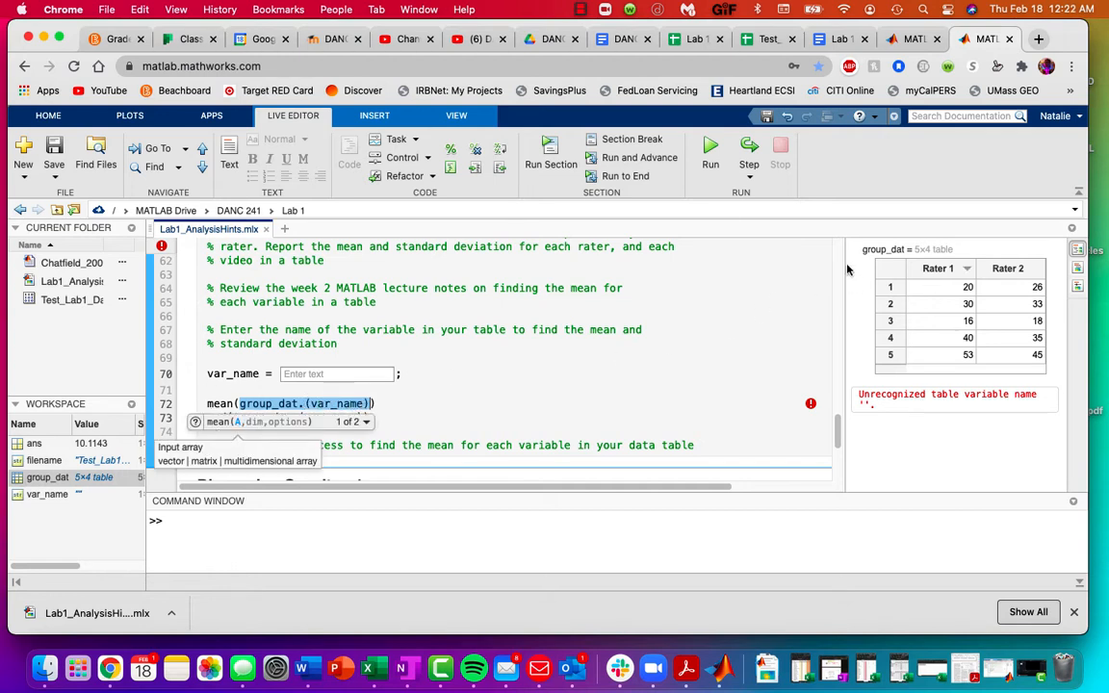
click(309, 400)
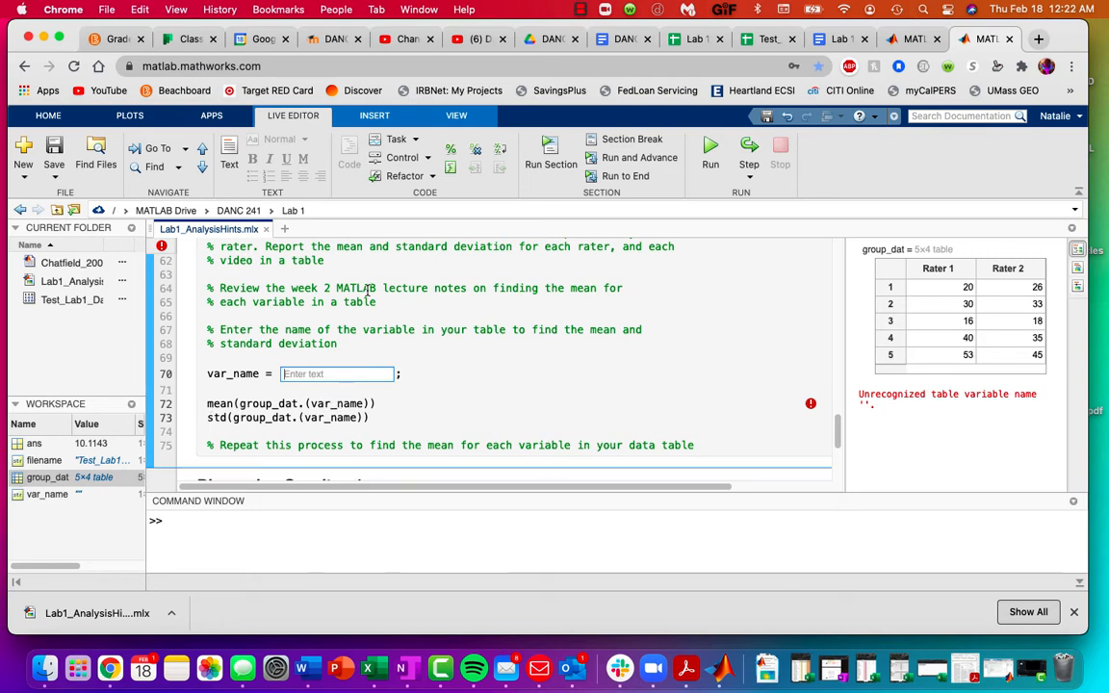
text(Rater 1)
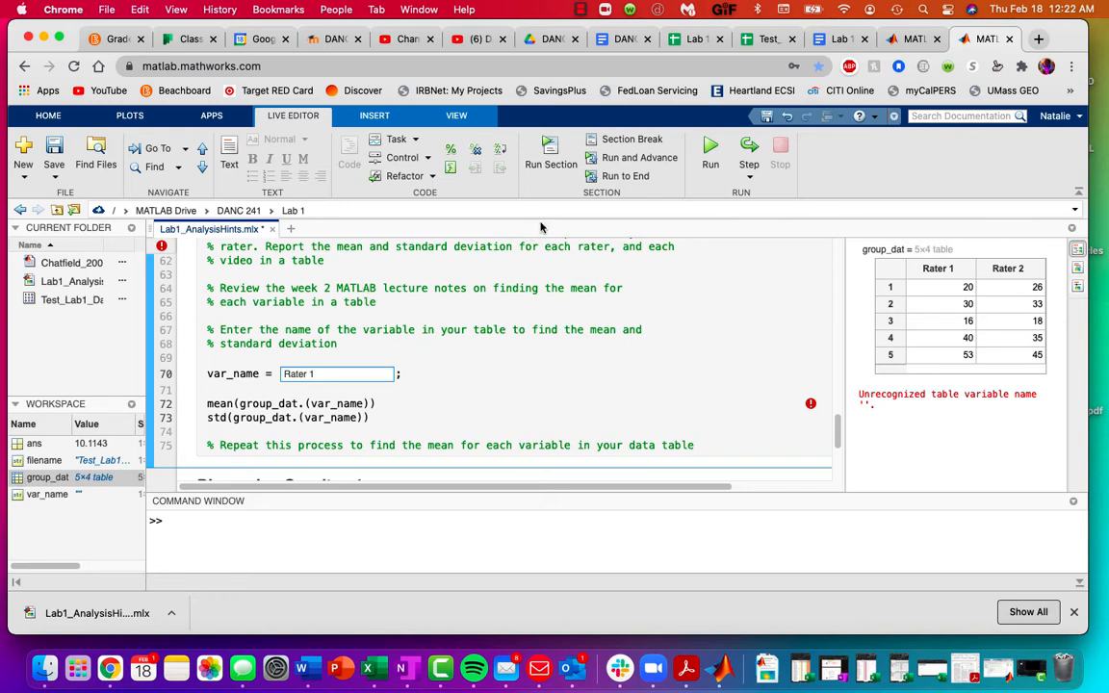
click(562, 159)
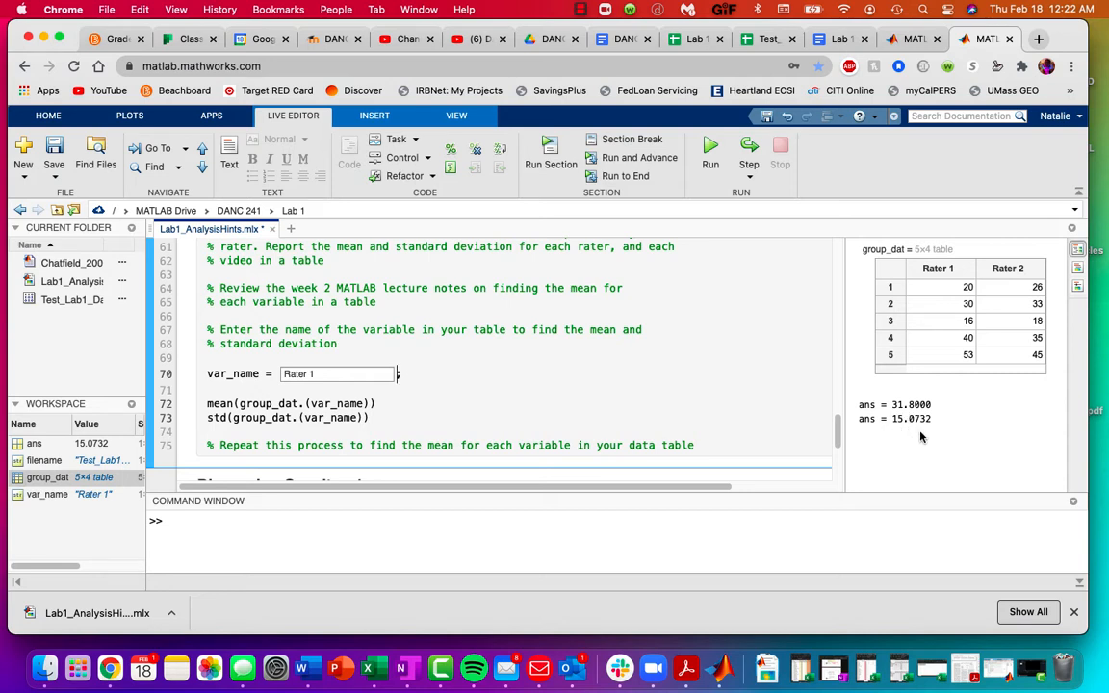
- Switch to the Lab 1 HELP document in Google Docs and examine where judge and video means and SDs go in Table 1
click(835, 40)
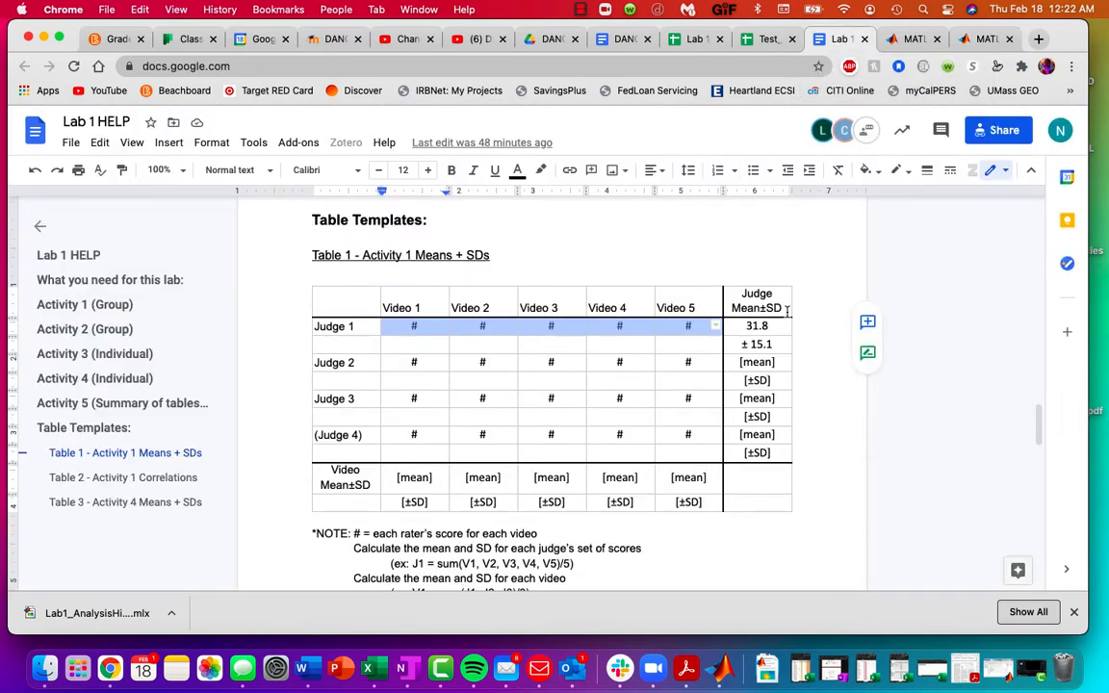
drag(747, 327, 774, 346)
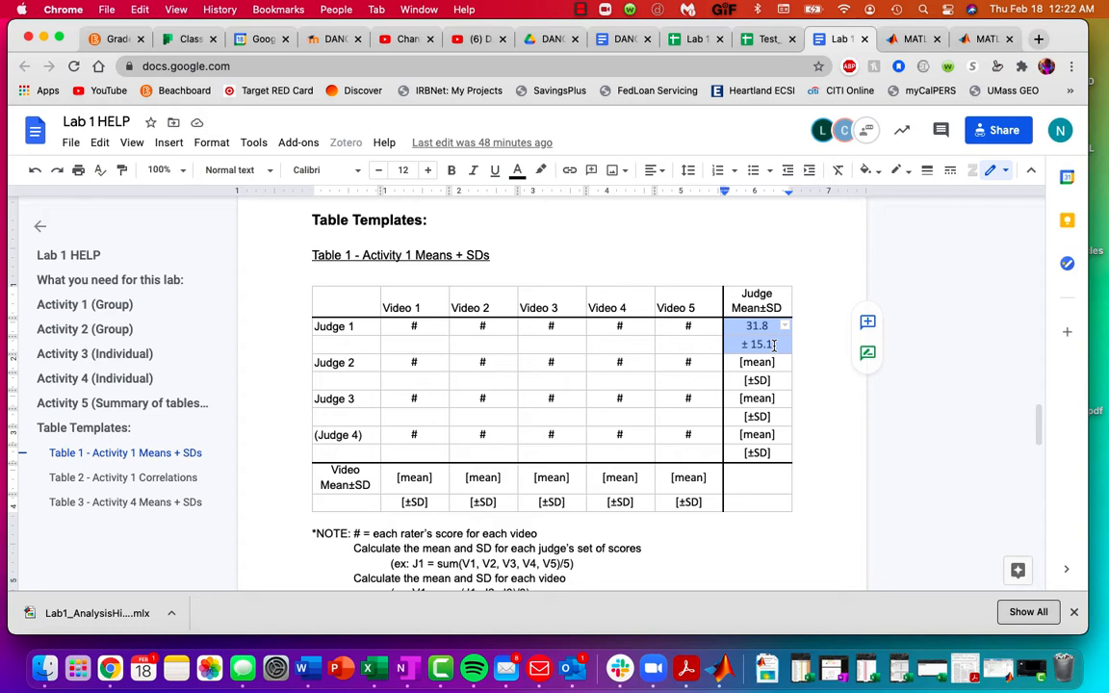
click(771, 343)
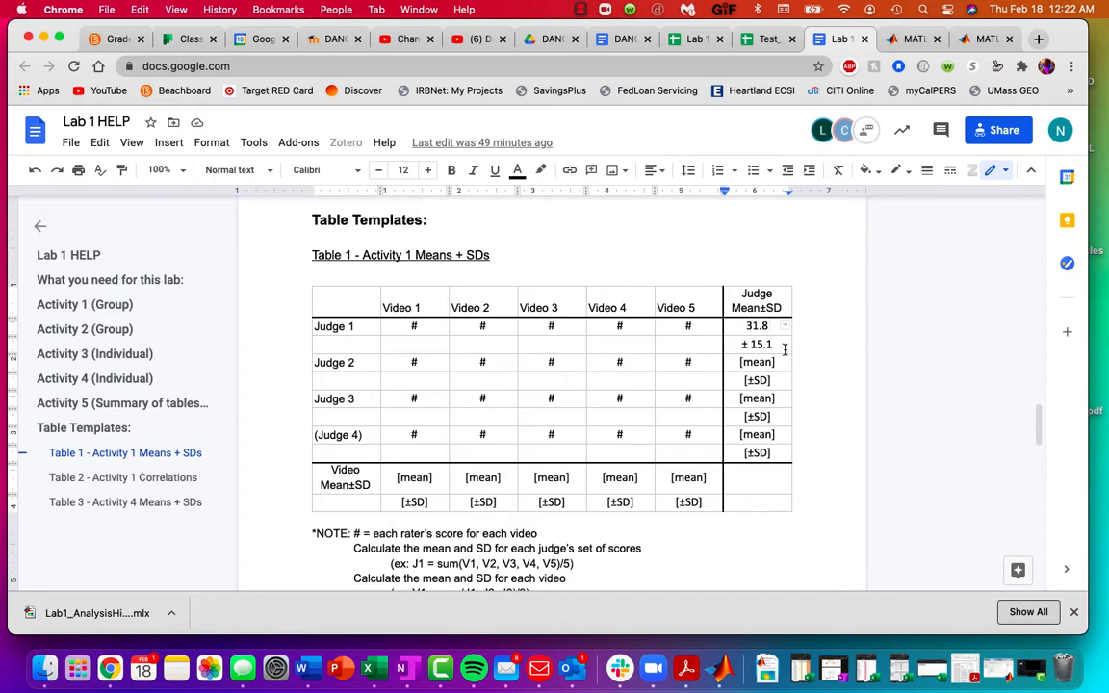
click(971, 41)
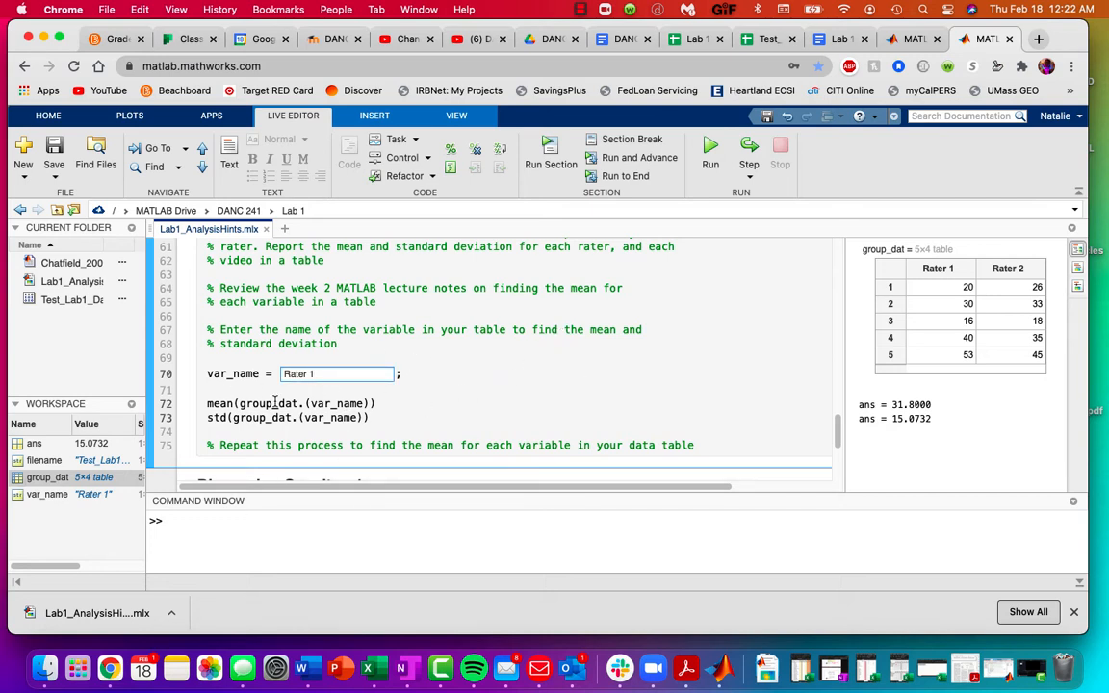
click(833, 40)
drag(754, 328, 751, 453)
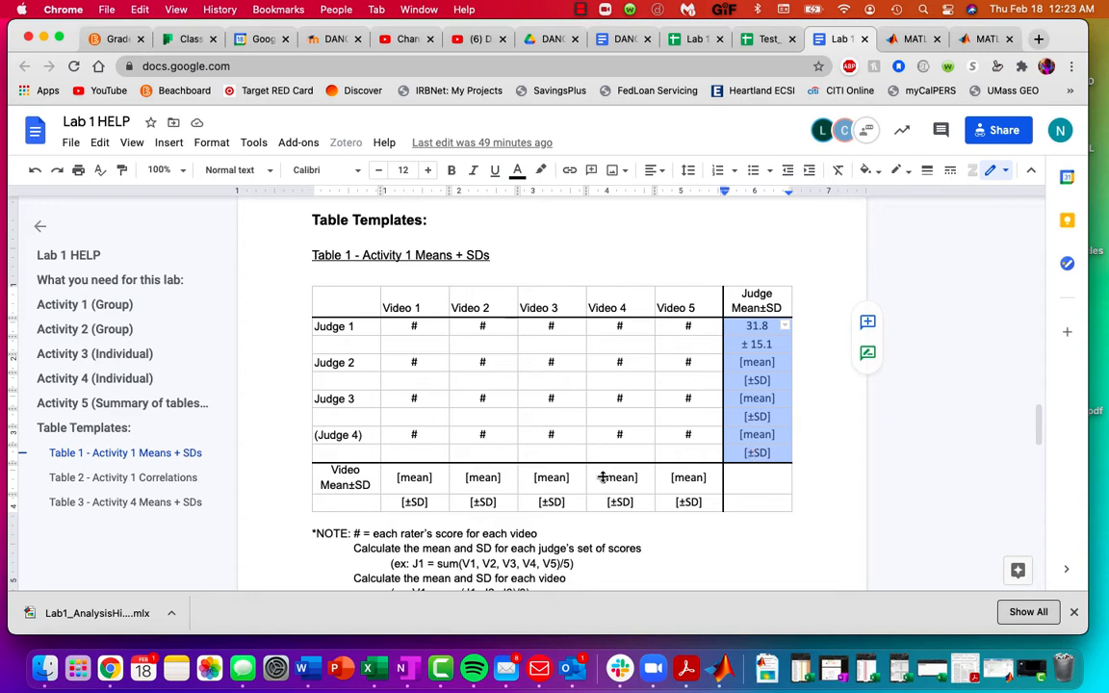
drag(404, 476, 679, 504)
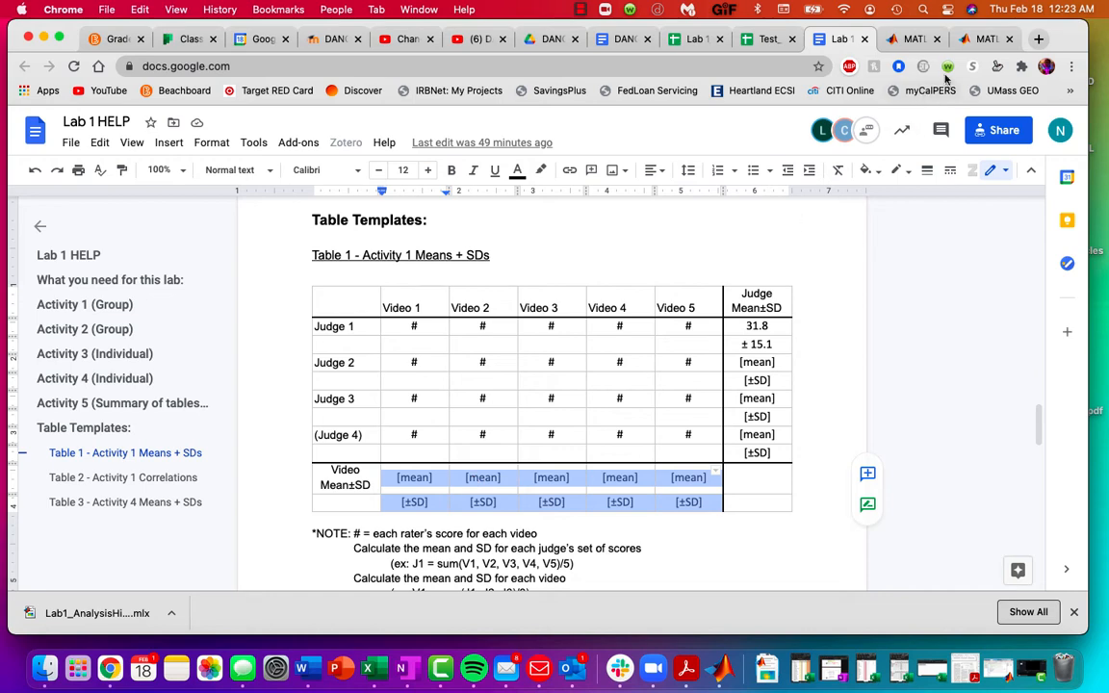
- Switch back to MATLAB Online and add a new section after the Lab Activity 5a & 5e code with the comment "% Mean + Sd for Videos"
click(881, 39)
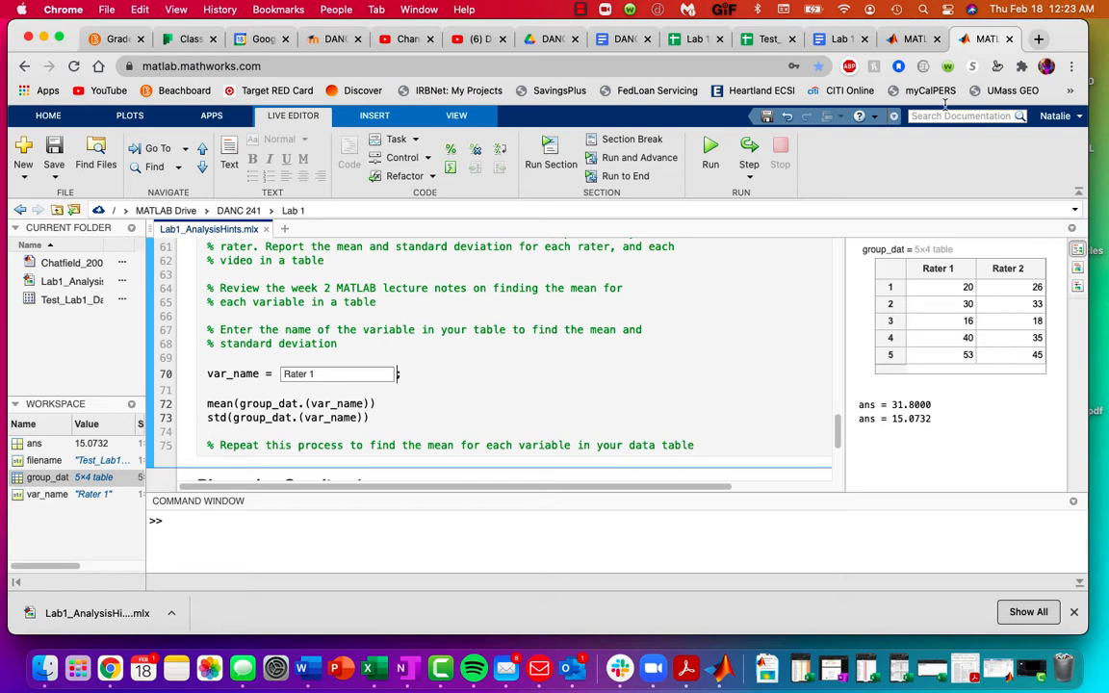
click(710, 445)
key(Return)
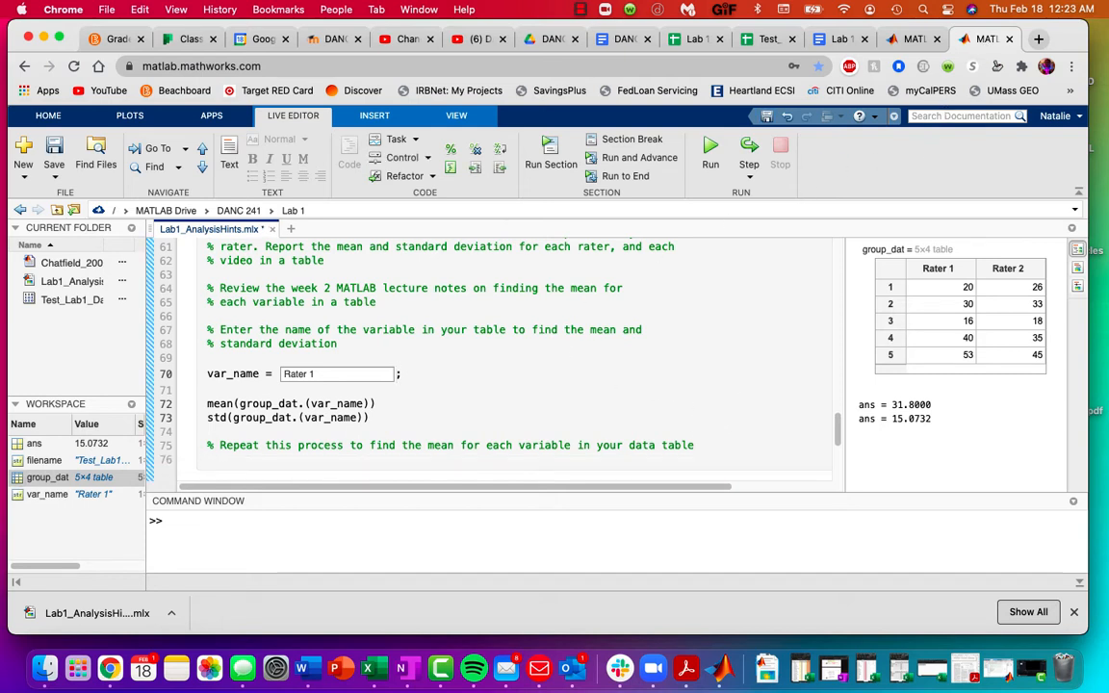
text(%%)
key(Return)
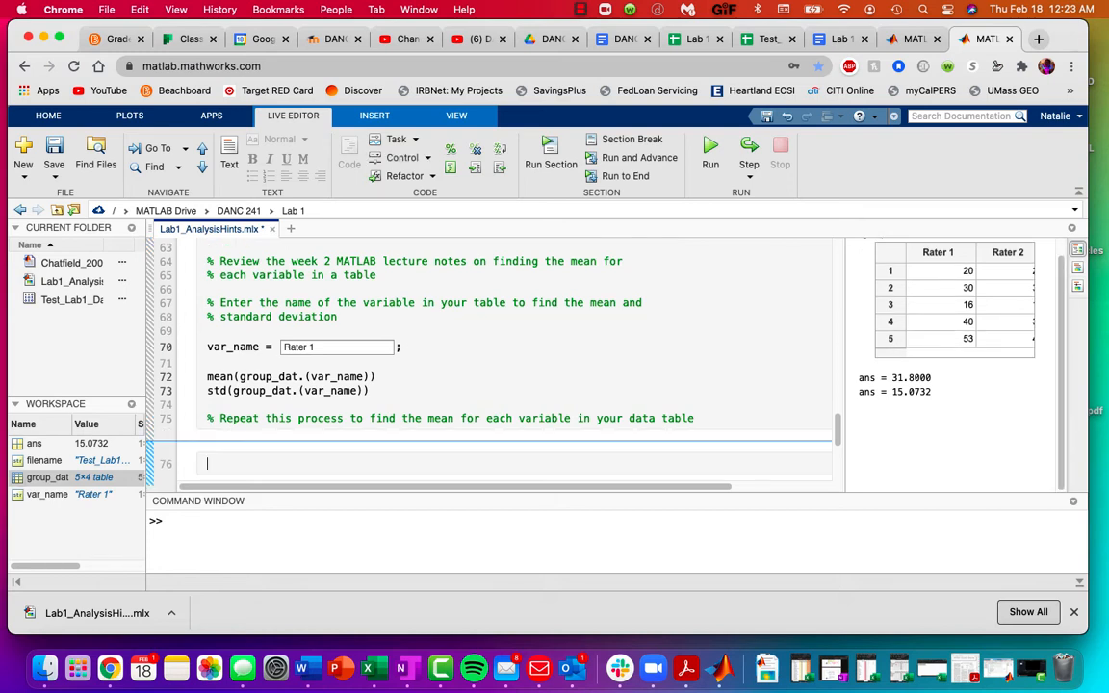
text(% Mean + Sd for )
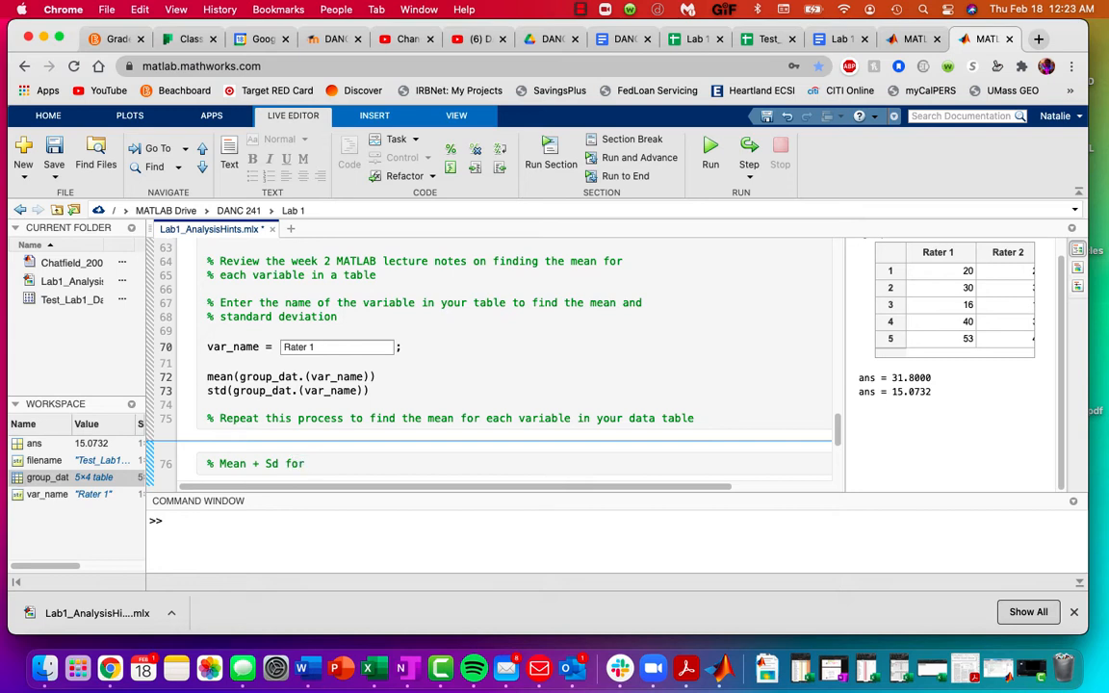
text(Videos)
key(Return)
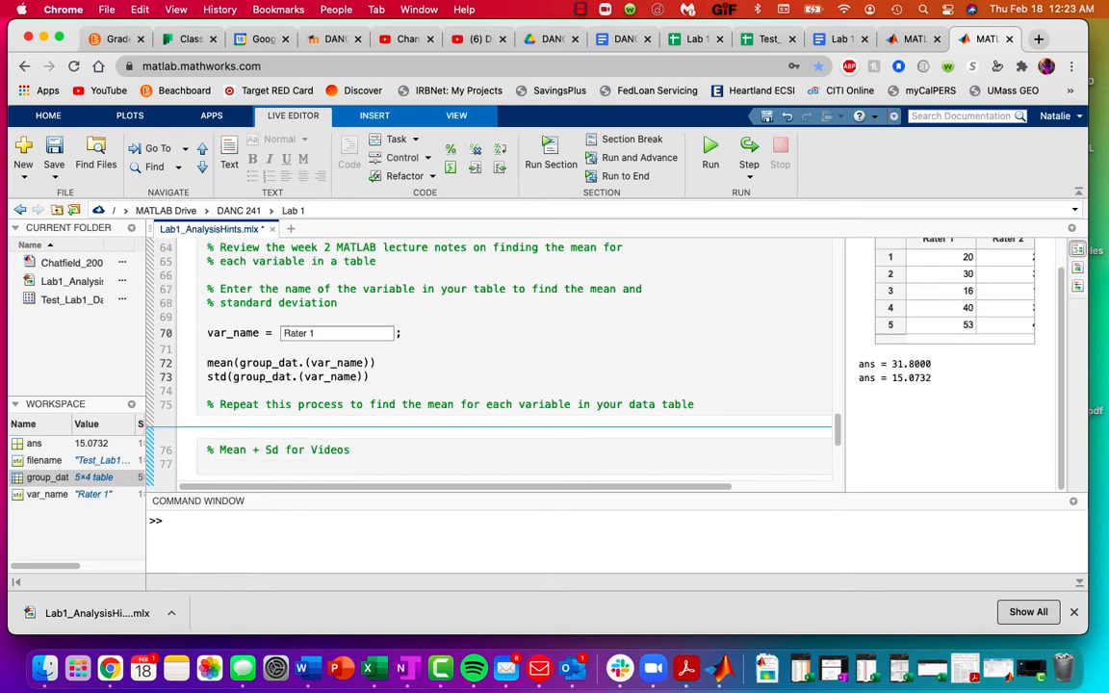
key(Return)
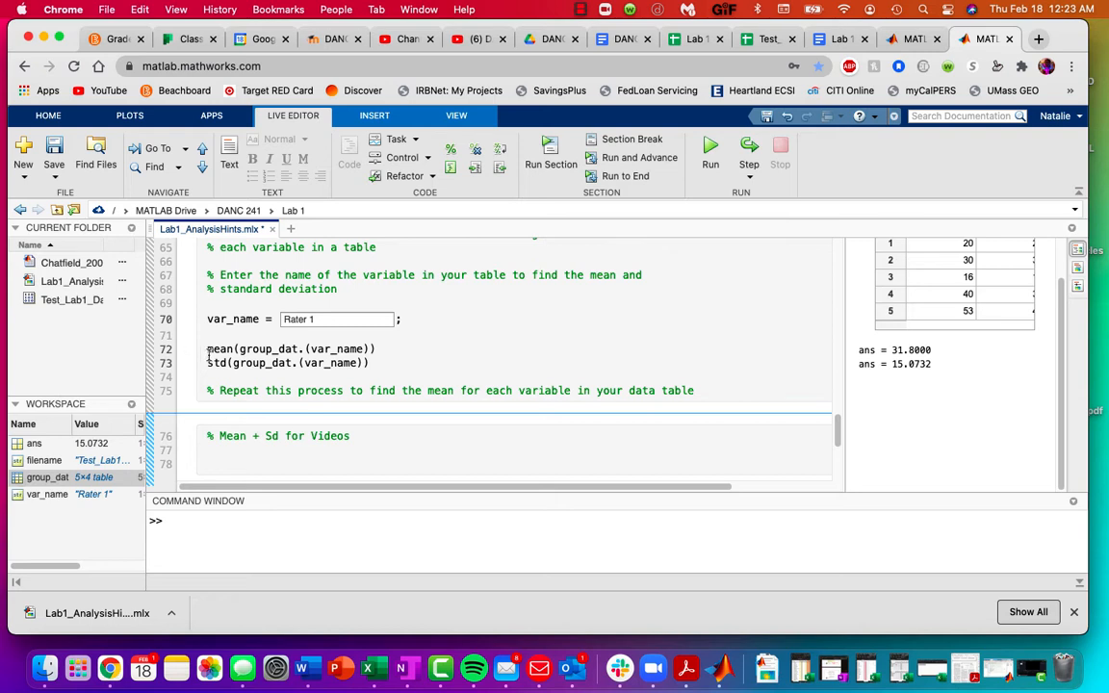
- Open the group_dat table from the workspace and examine the four raters' scores in its first row
scroll(876, 347, up, 3)
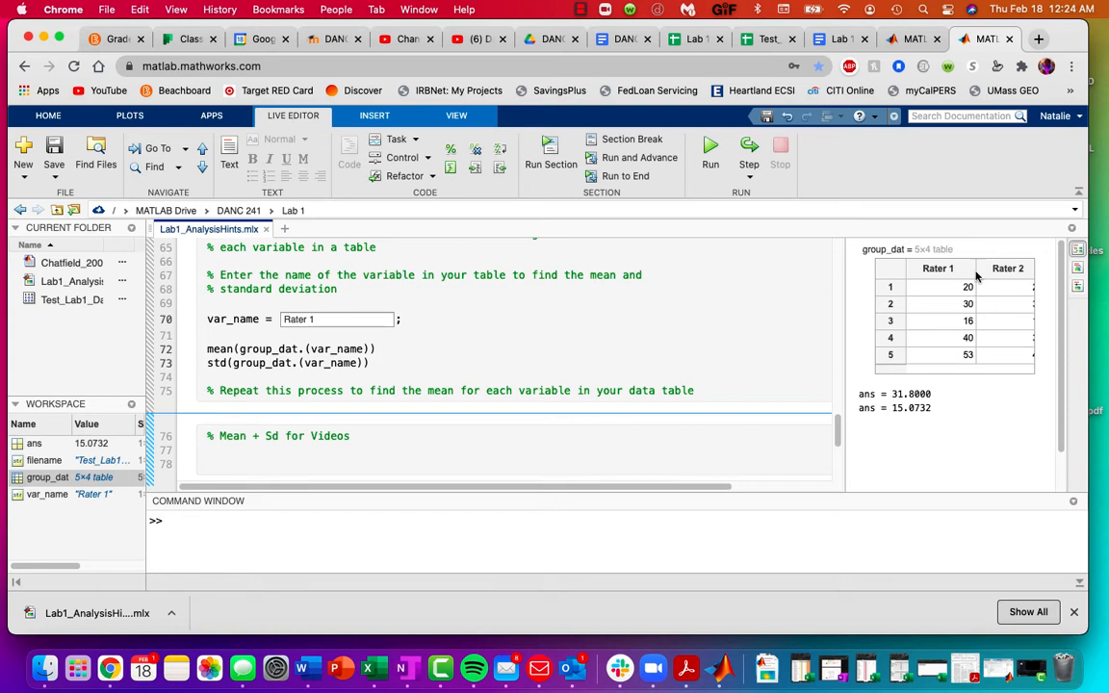
click(948, 286)
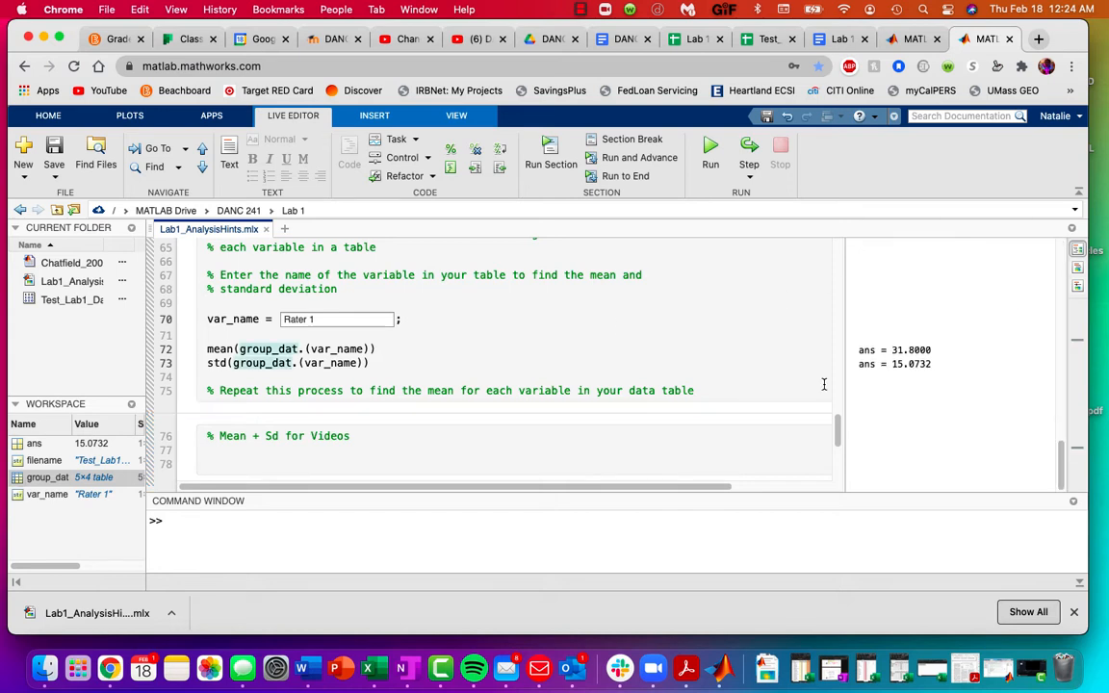
click(458, 458)
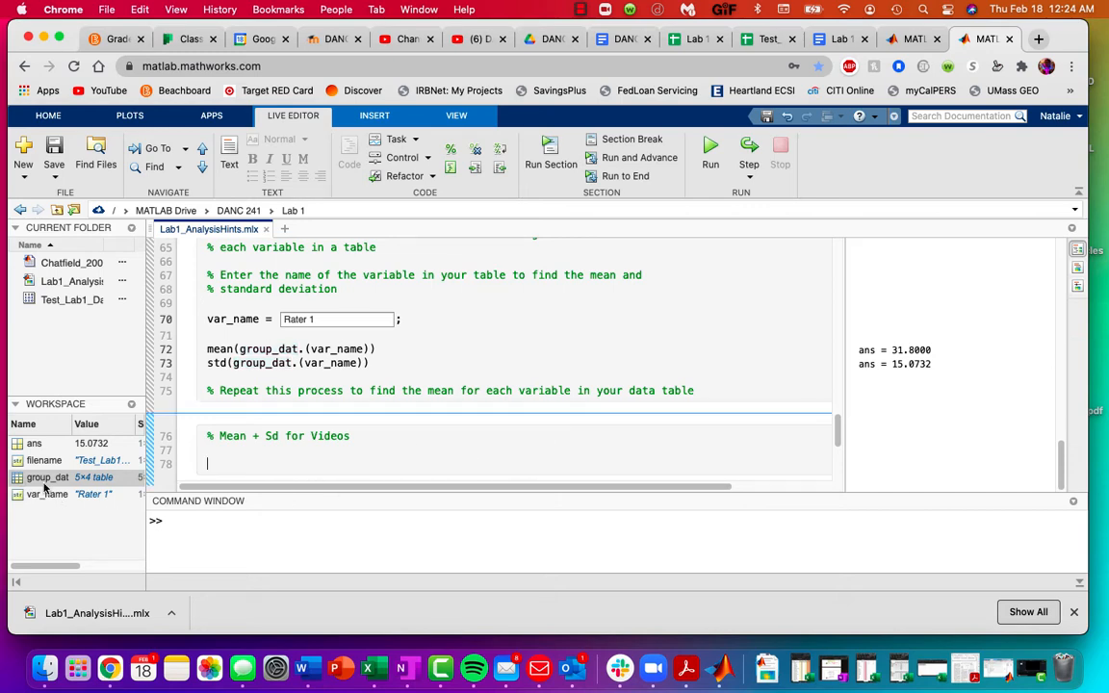
click(45, 480)
double_click(45, 479)
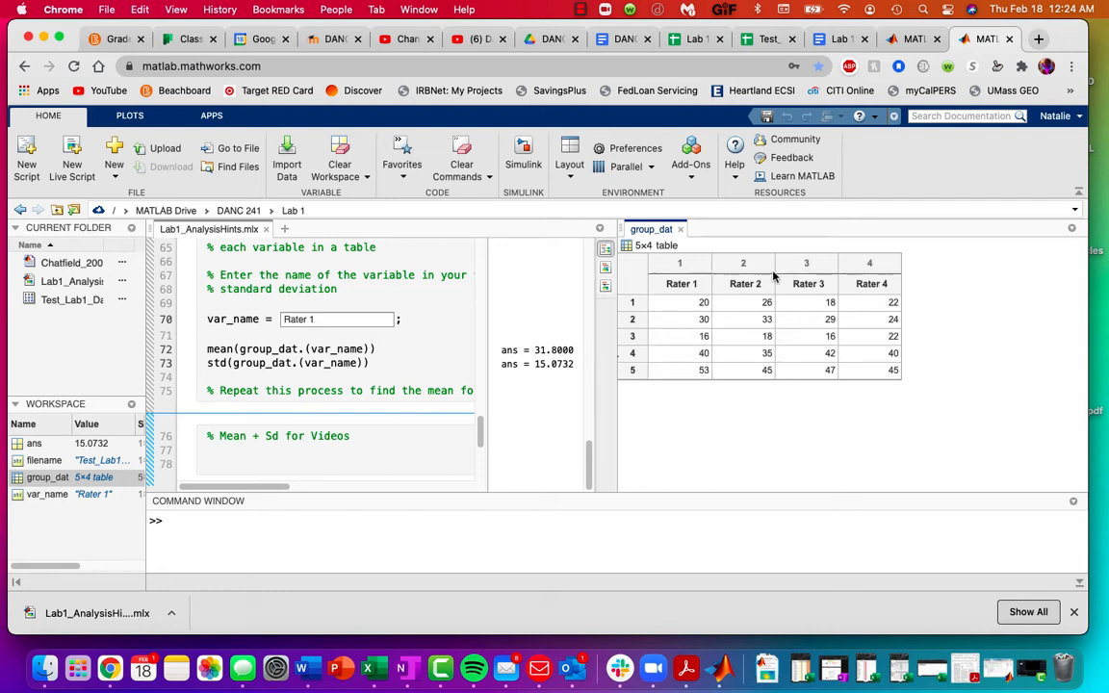
drag(677, 308, 876, 304)
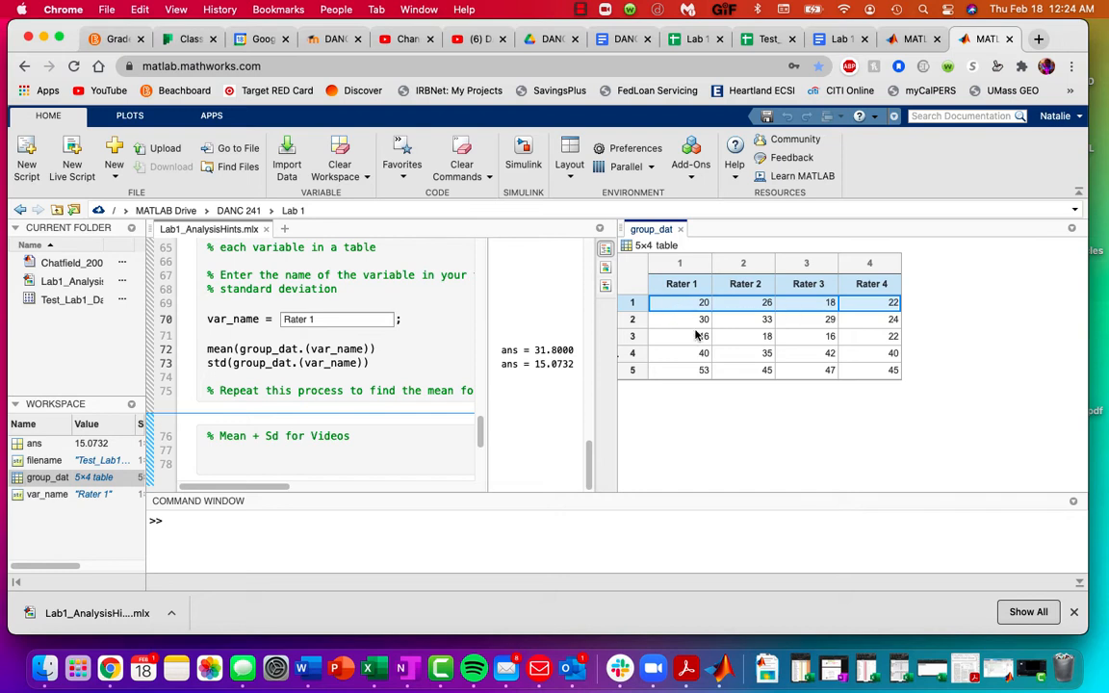
- Under the "% Mean + Sd for Videos" comment, add the line video = group_dat(1,1:end) and run the section
click(297, 463)
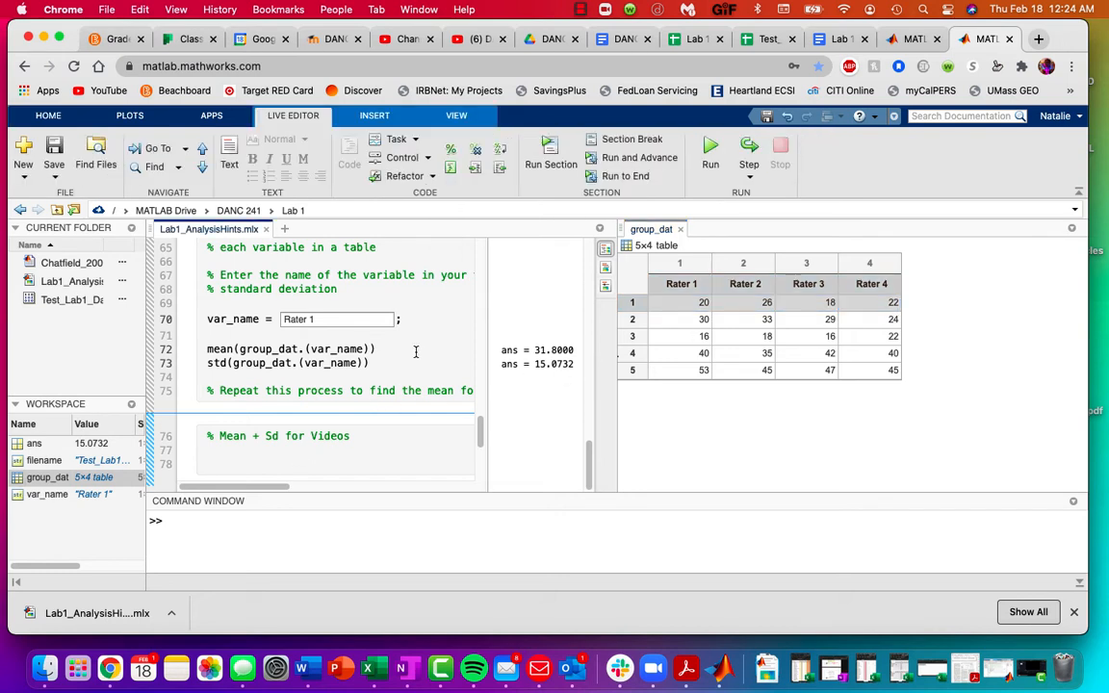
text(video)
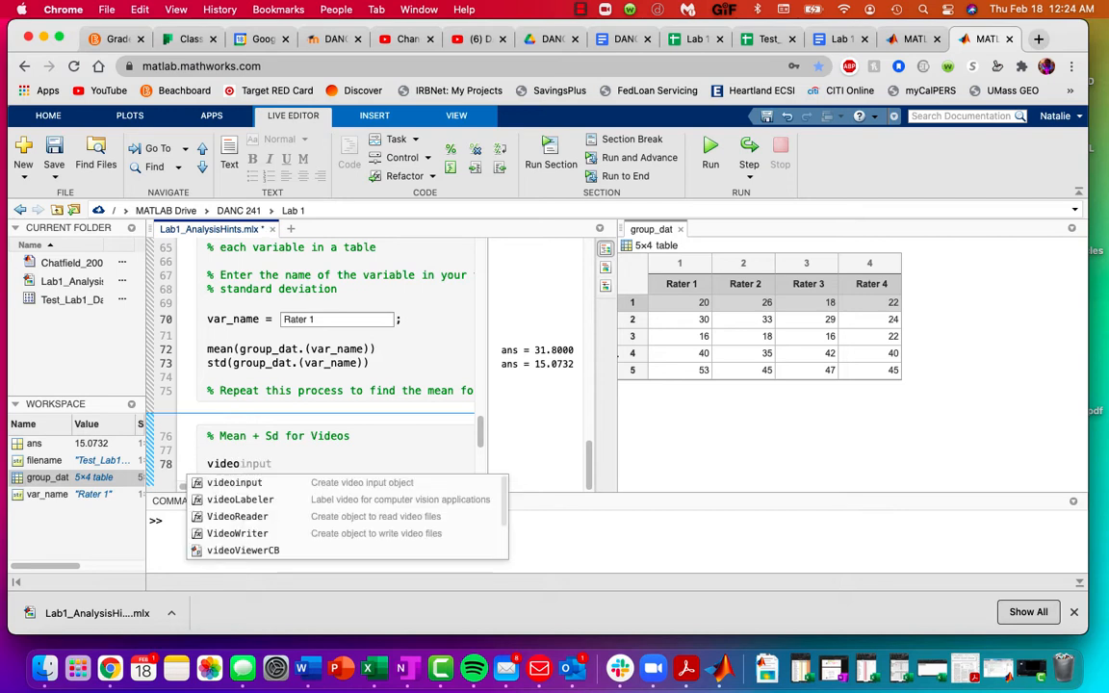
text(1)
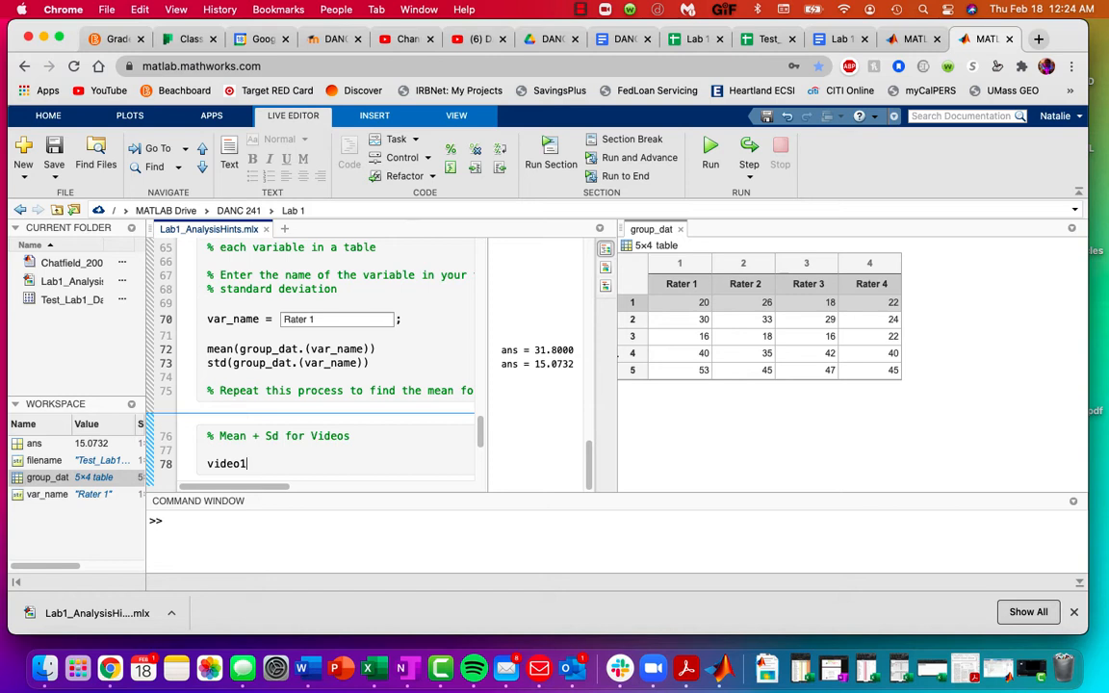
key(BackSpace)
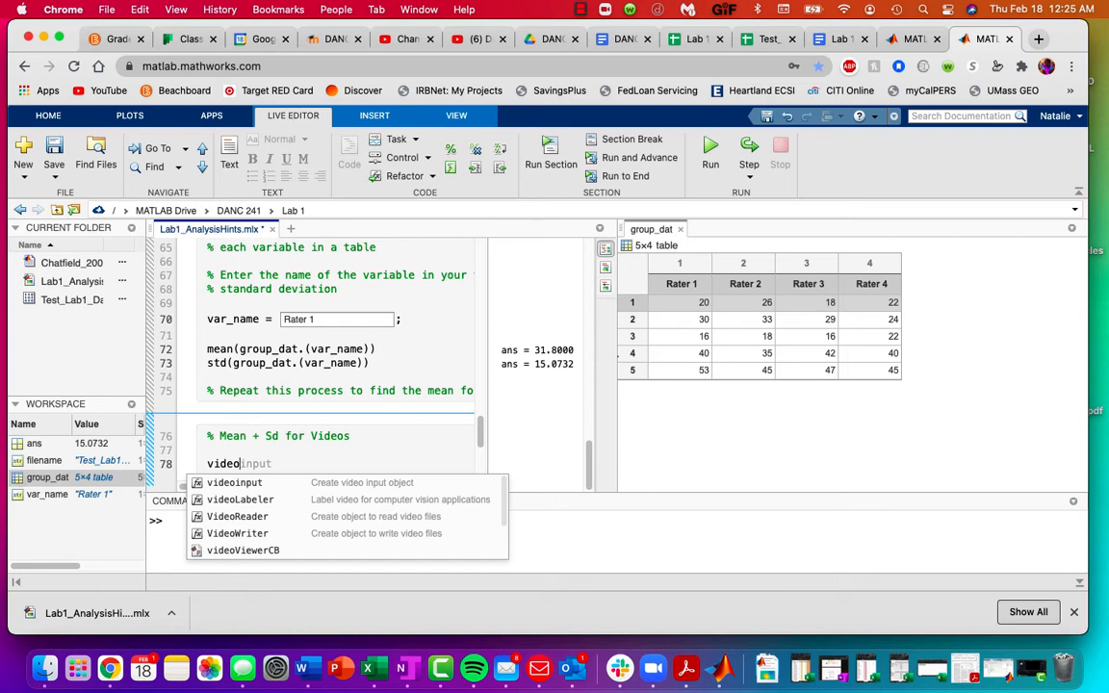
text(= )
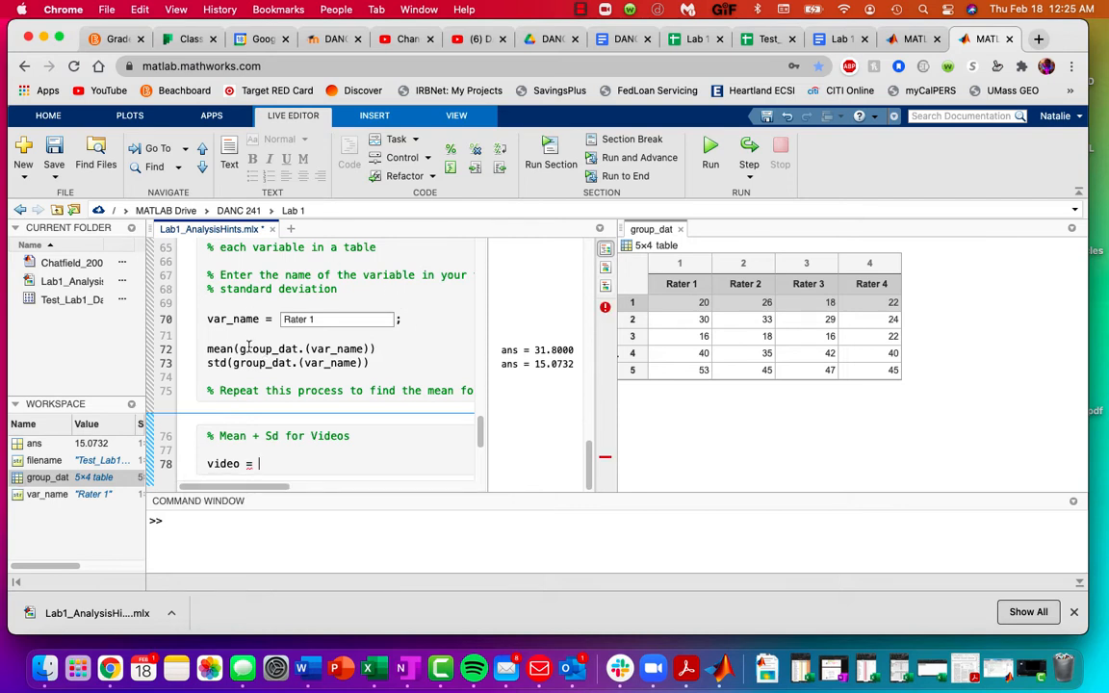
text(group_dat)
key(Tab)
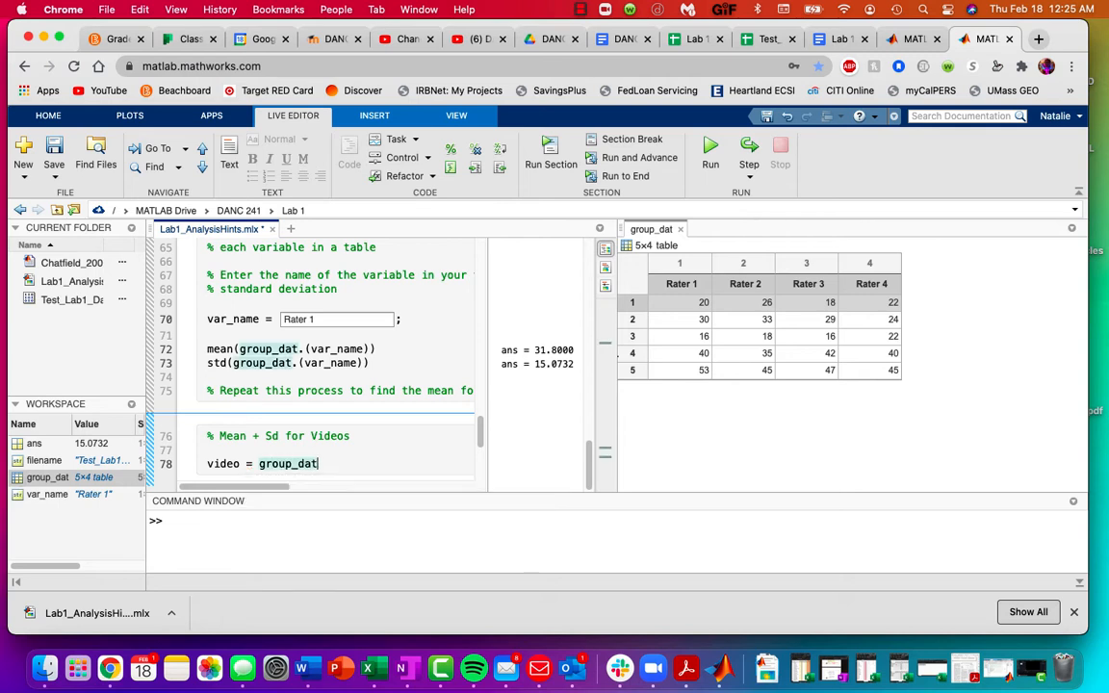
text(()
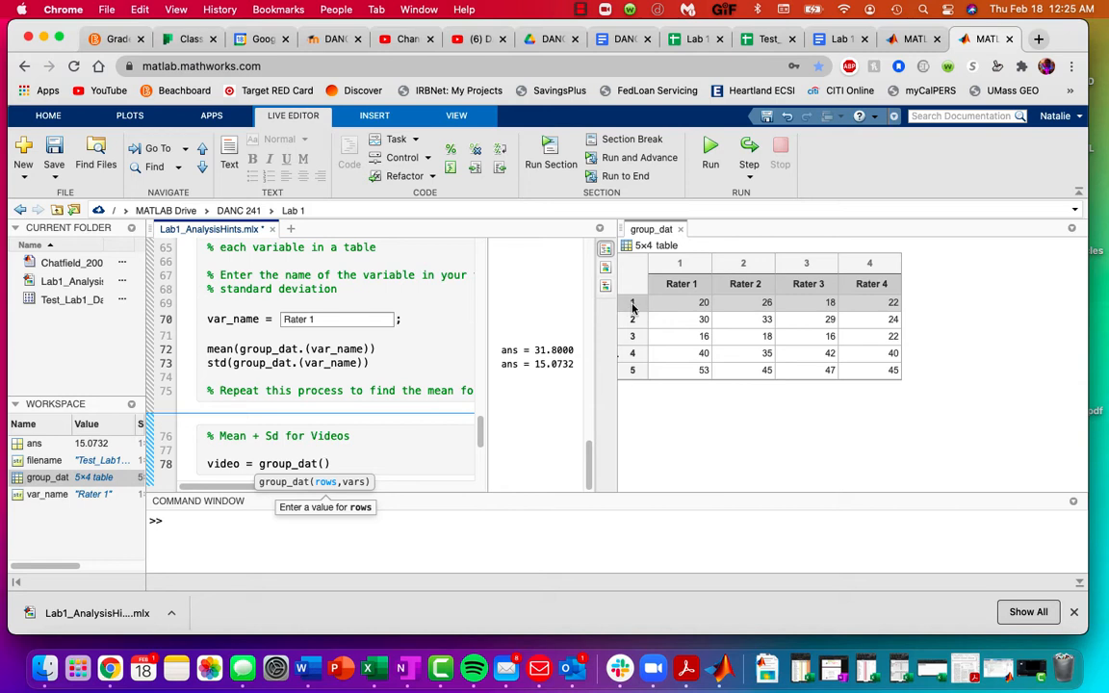
text(1)
text(,)
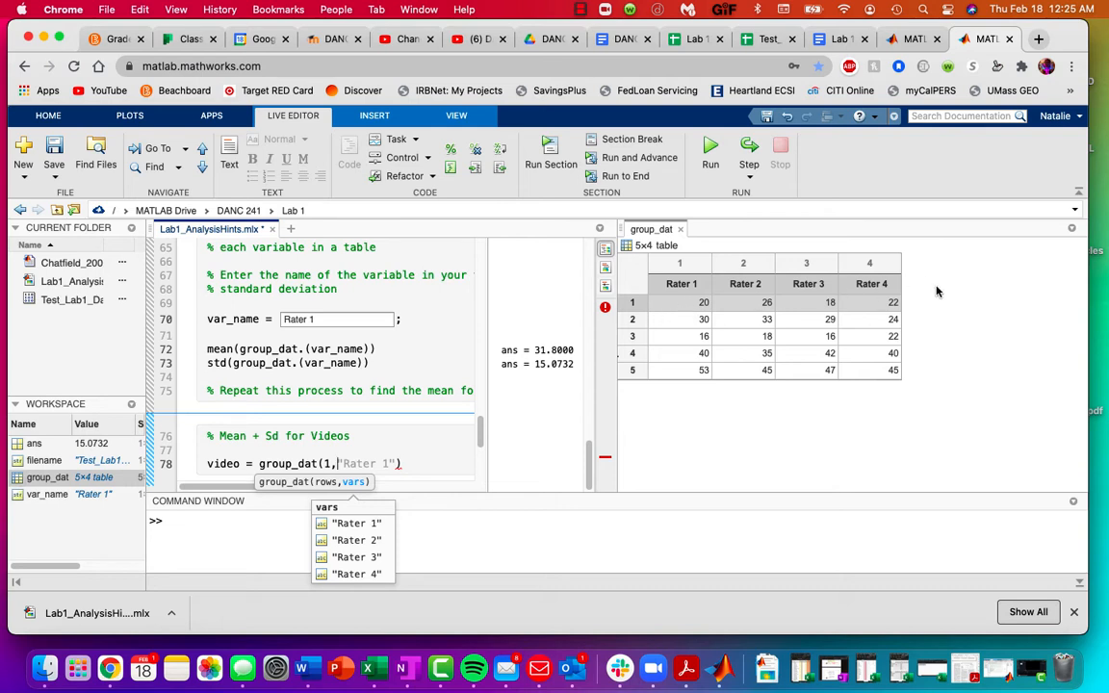
text(1:end)
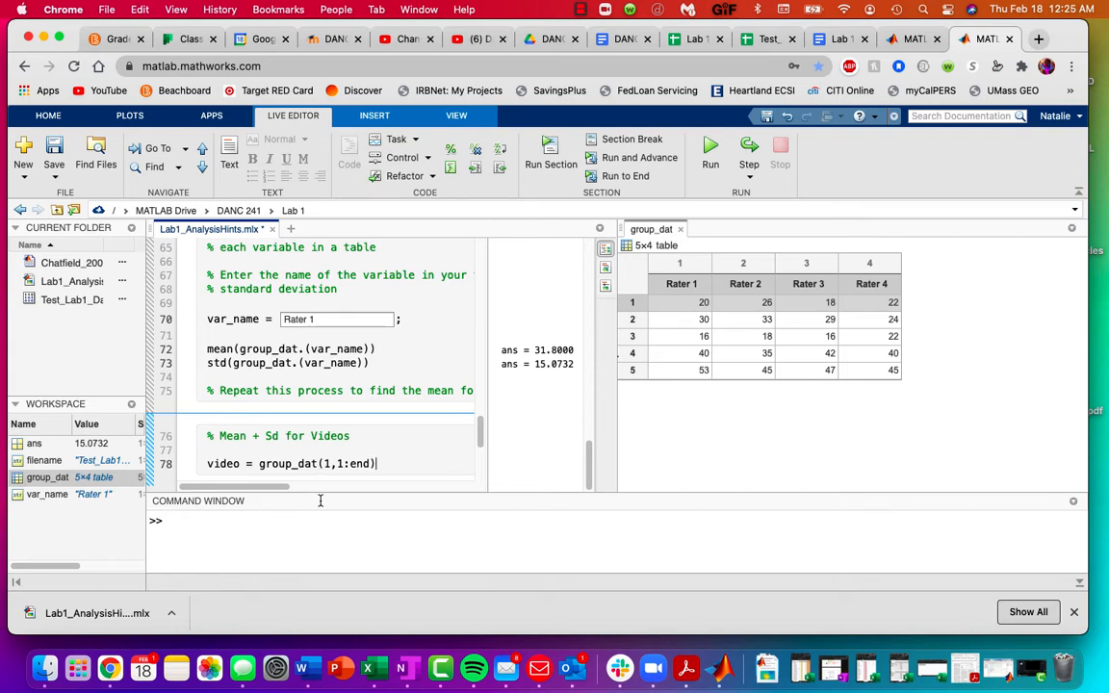
drag(391, 460, 211, 464)
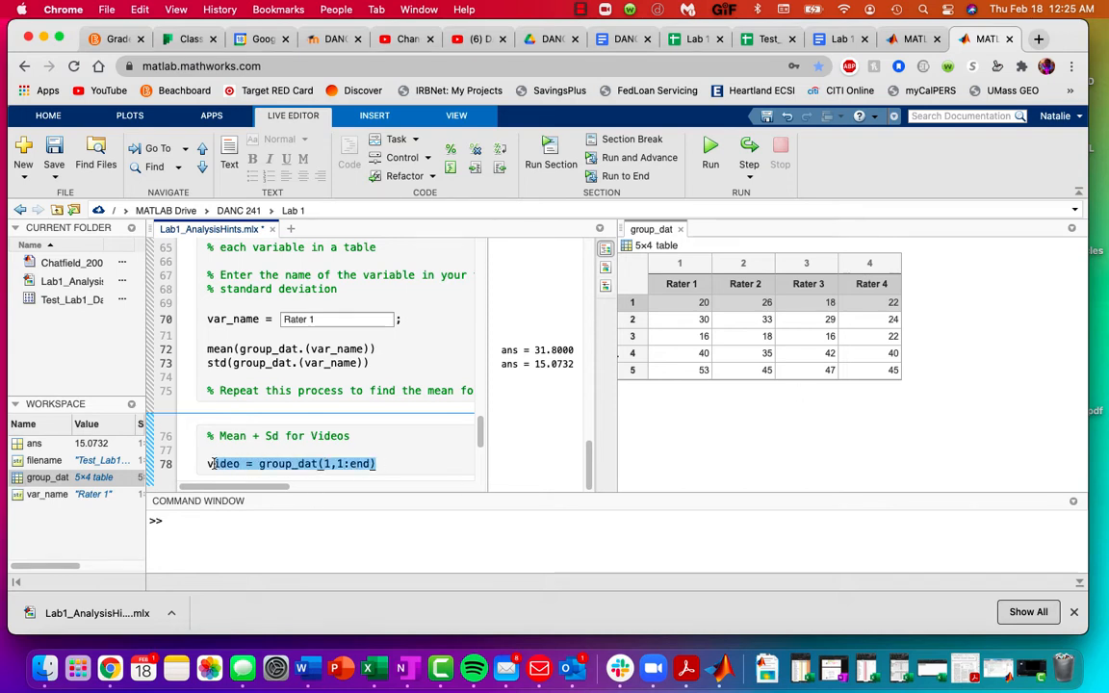
click(396, 461)
click(548, 157)
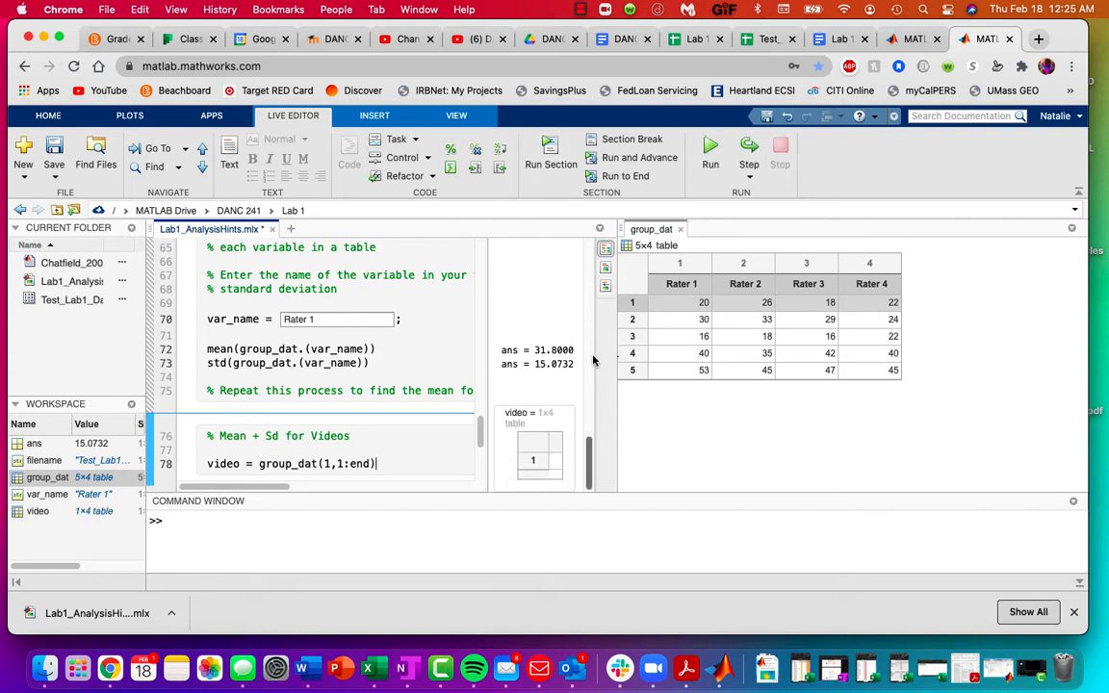
- Close the group_dat table view and display the live script's output inline beneath the code
click(680, 230)
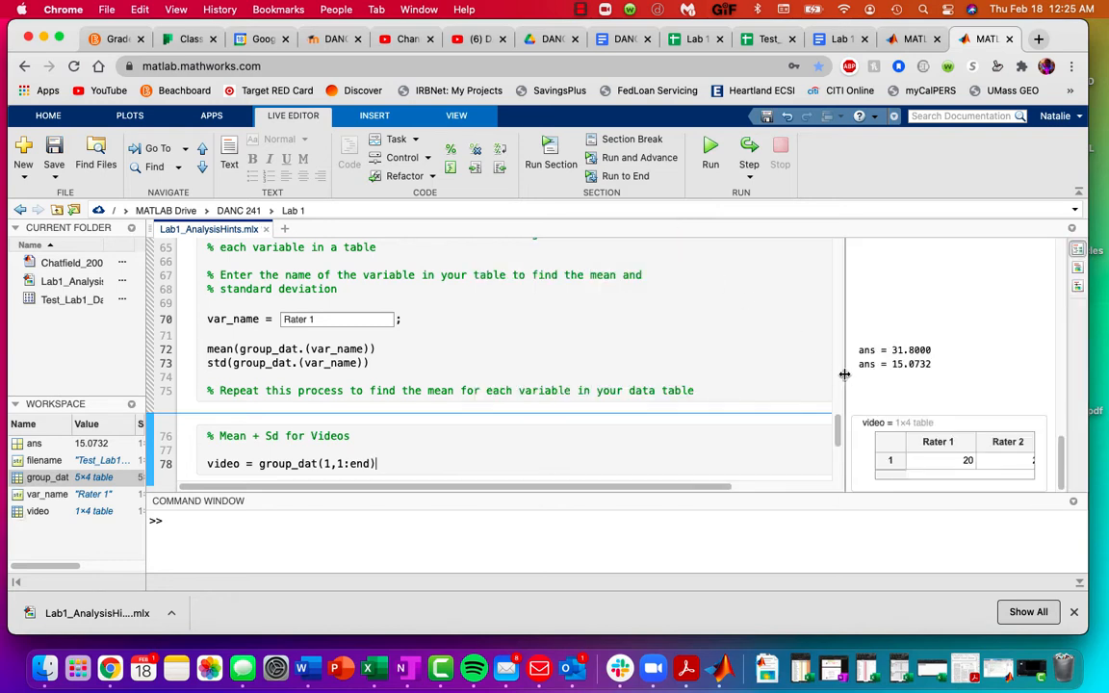
drag(839, 359, 806, 361)
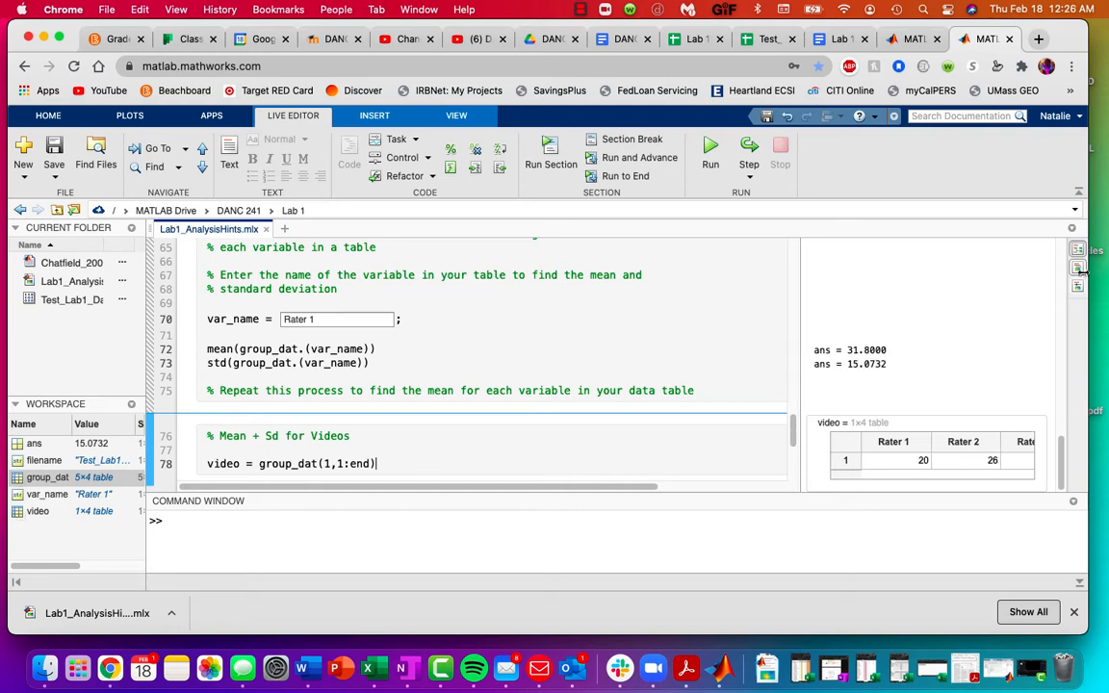
click(1079, 270)
scroll(498, 396, down, 3)
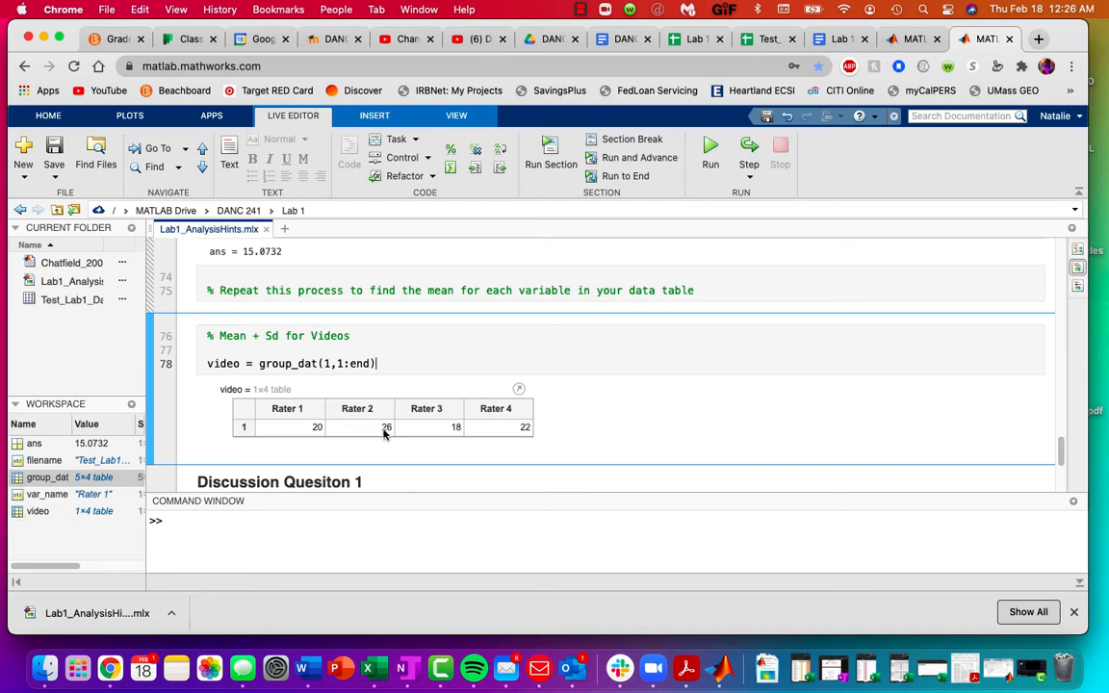
scroll(538, 430, down, 1)
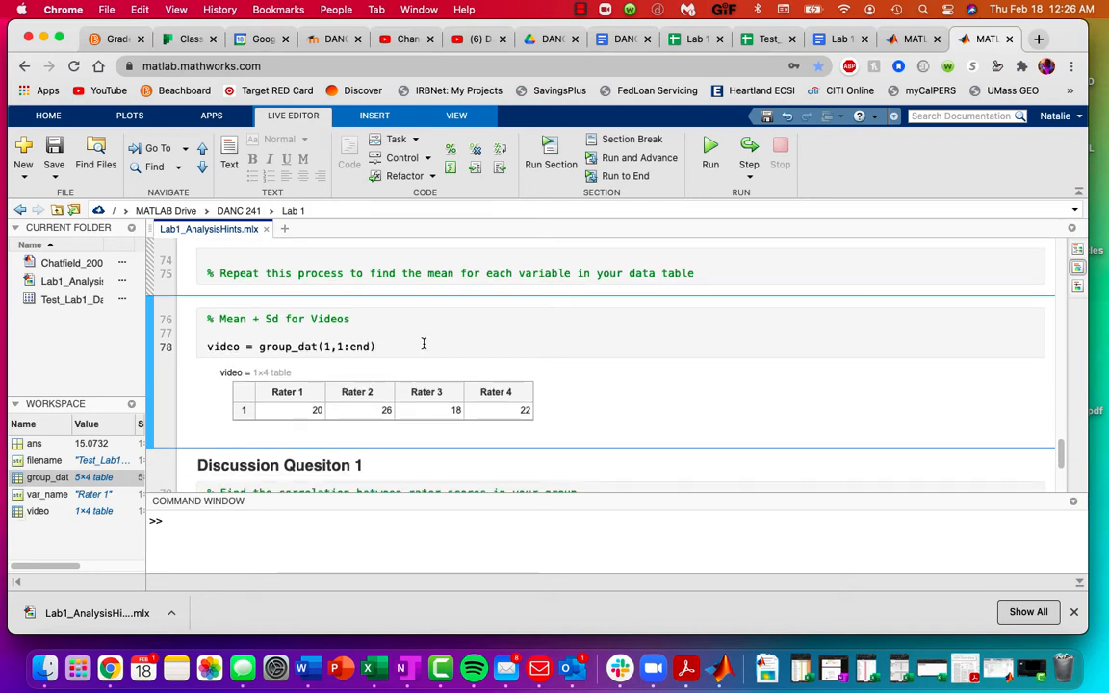
- Add the line trans = rows2vars(video) below the video line to transpose the table, and run the section
key(Return)
text(trans)
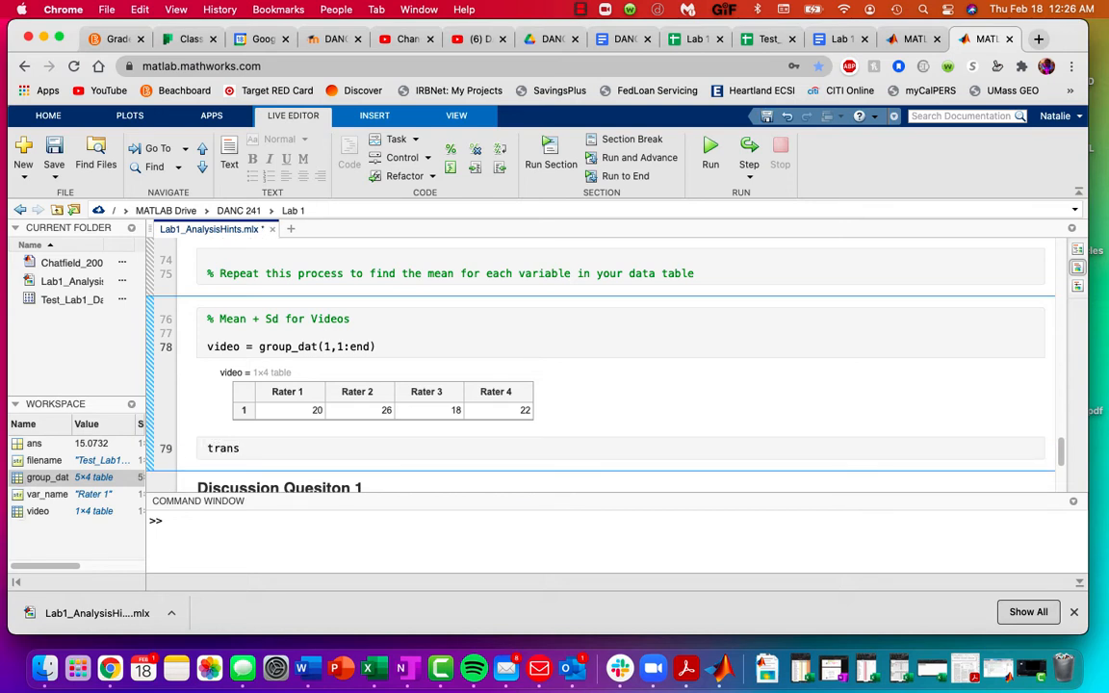
text( =)
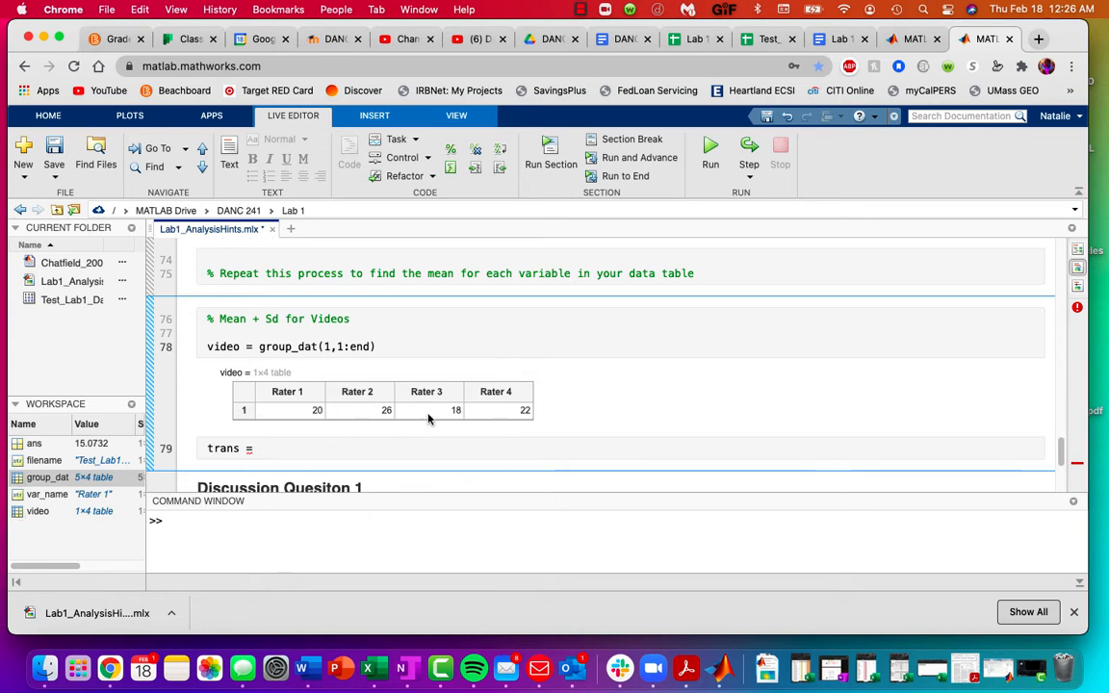
text(ro)
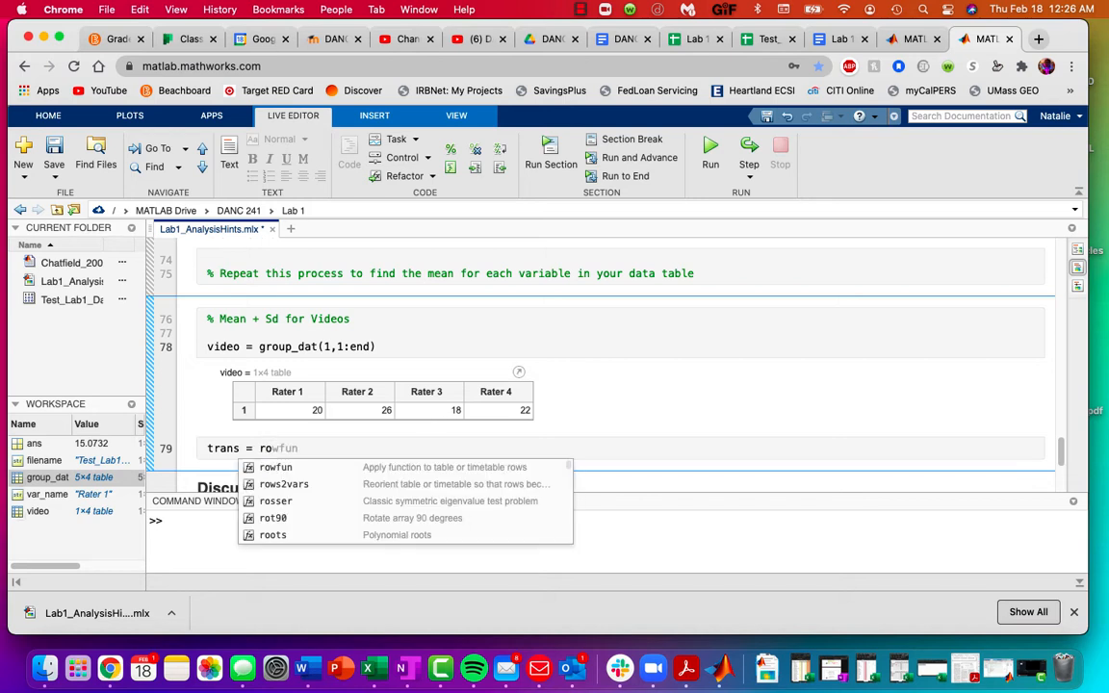
text(ws2vars)
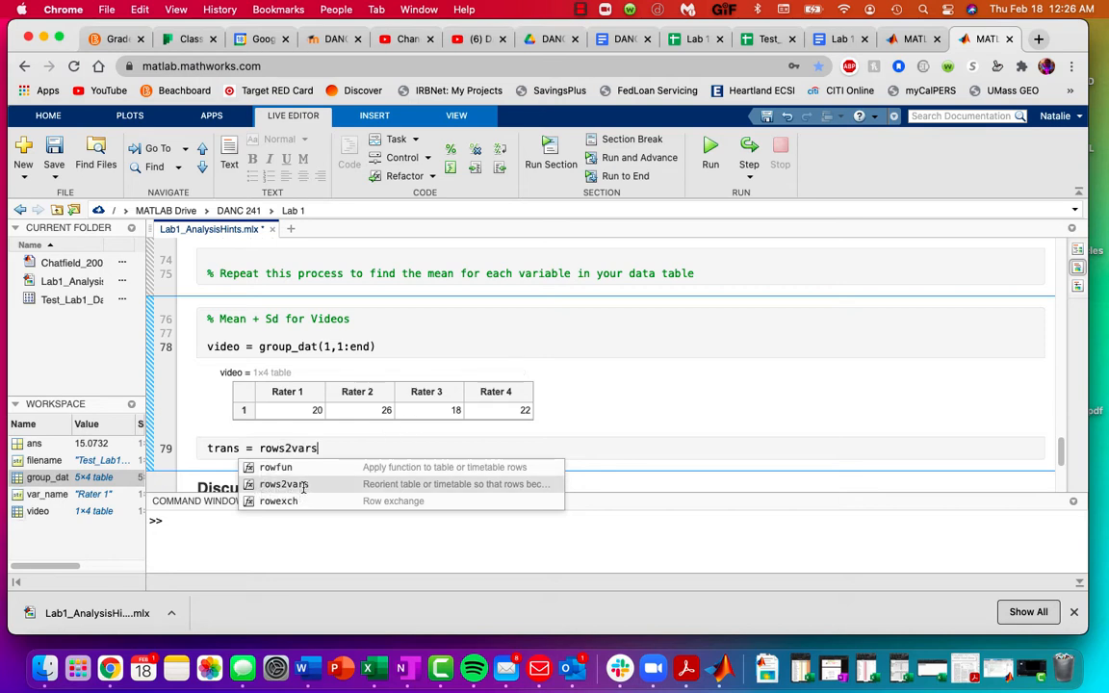
click(303, 490)
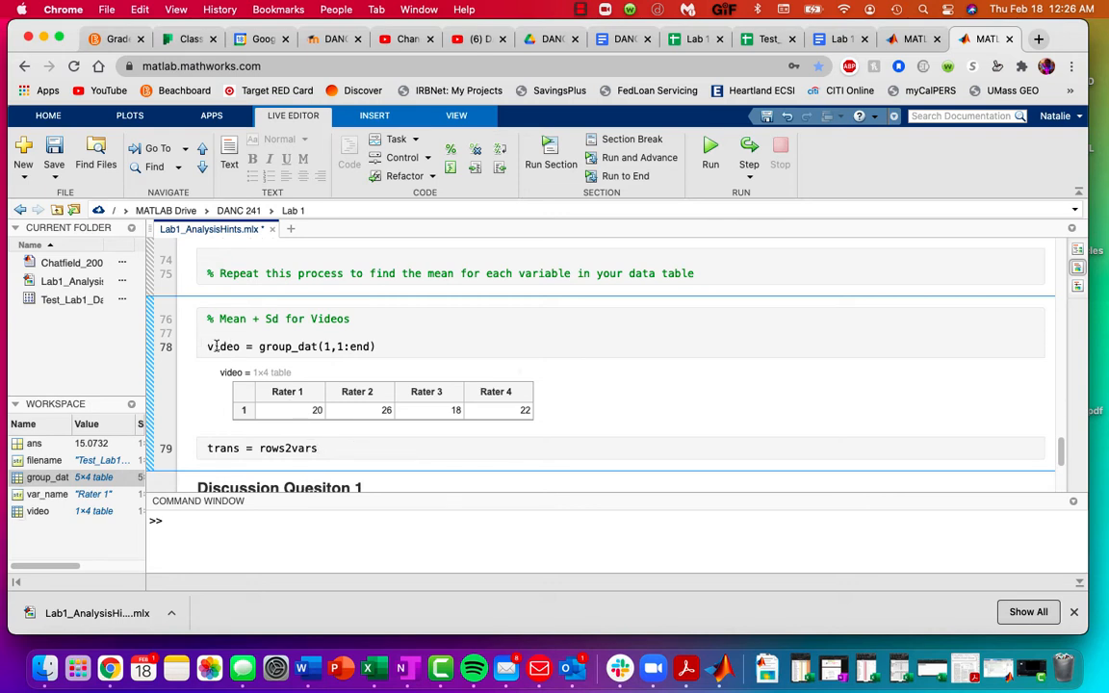
text(()
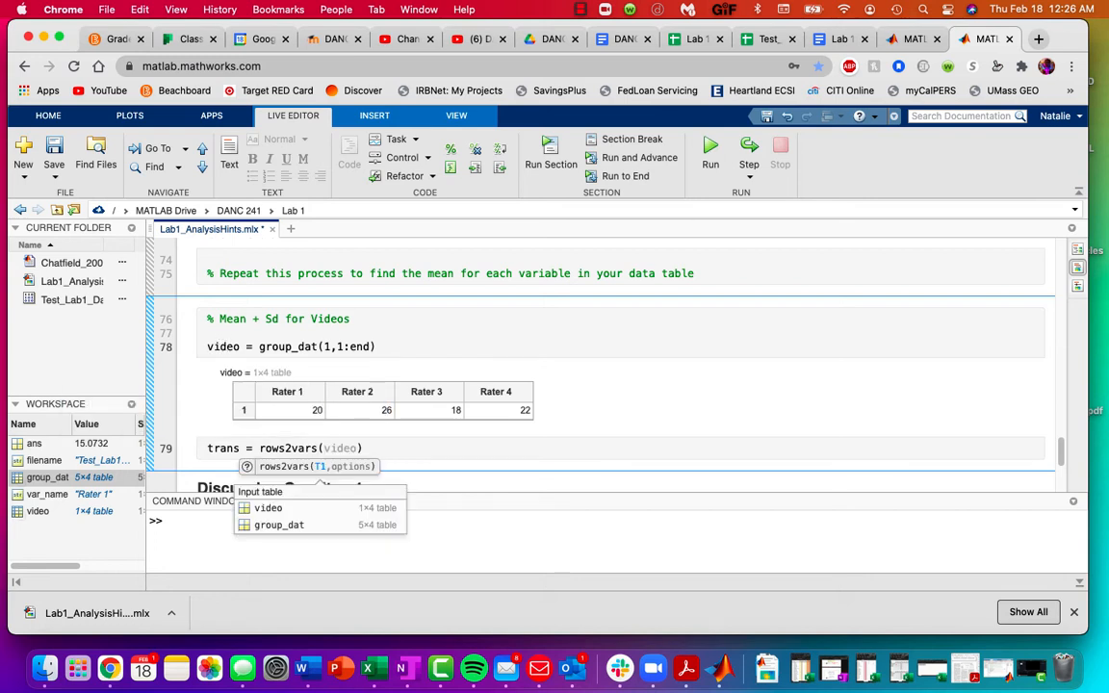
click(258, 510)
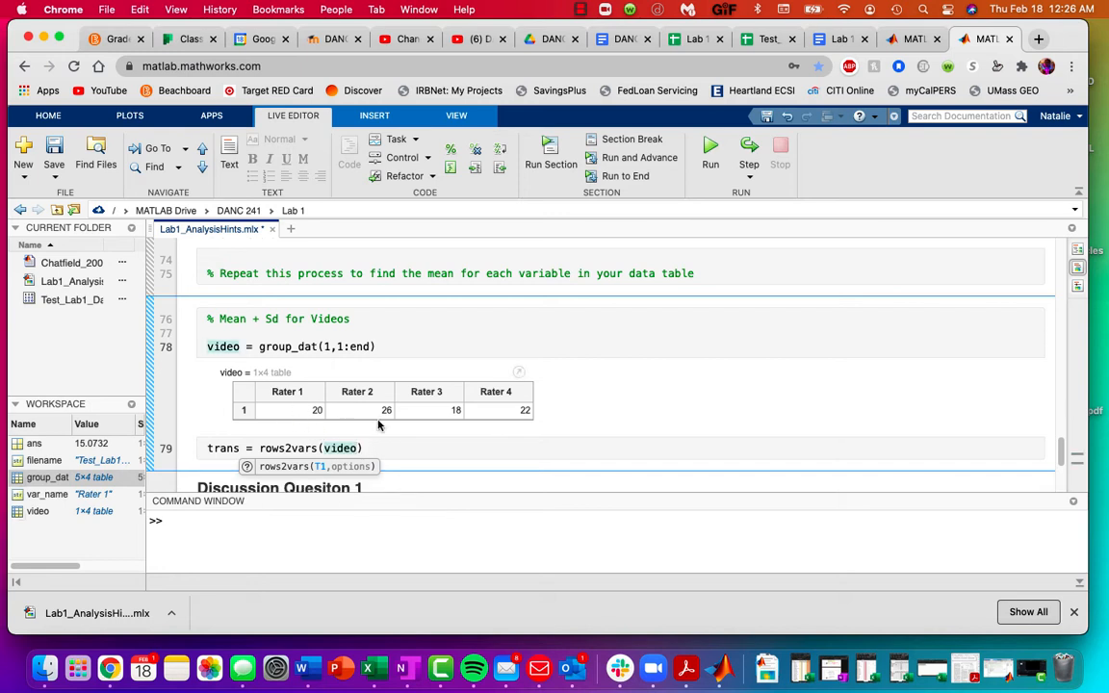
click(378, 452)
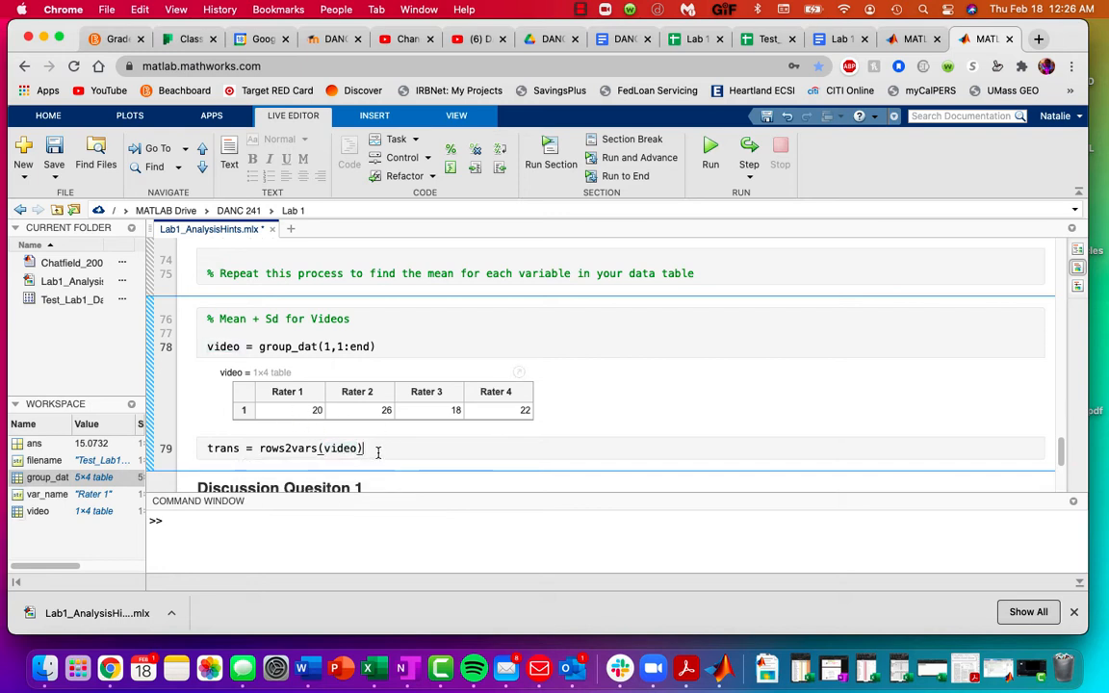
click(536, 171)
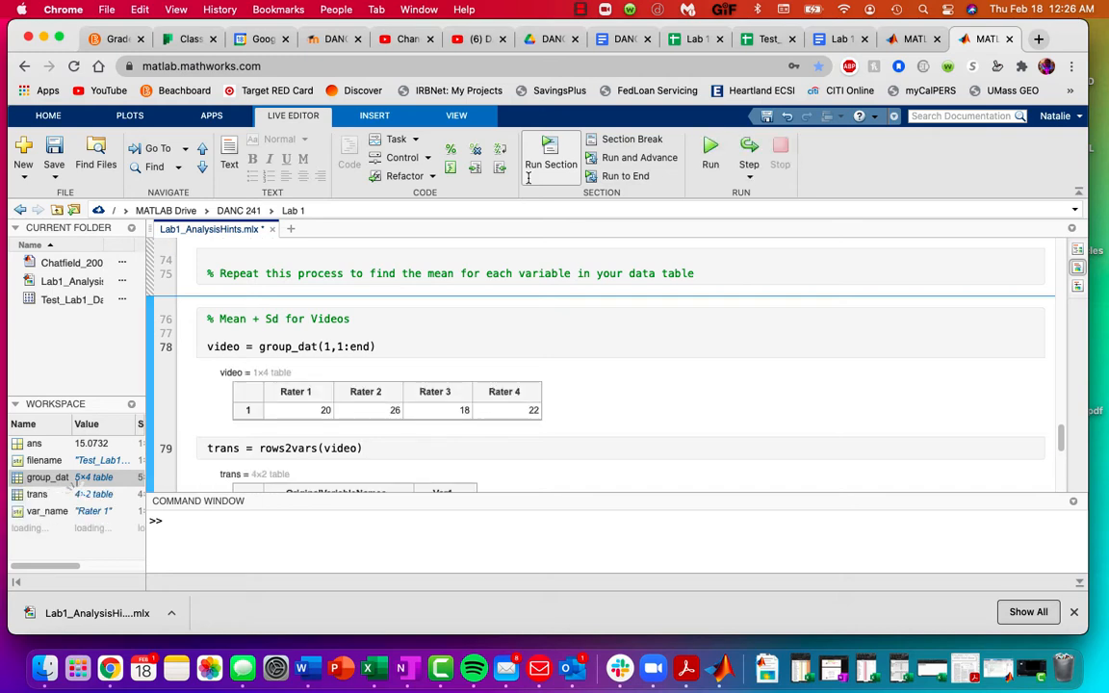
scroll(366, 384, down, 8)
scroll(366, 384, up, 5)
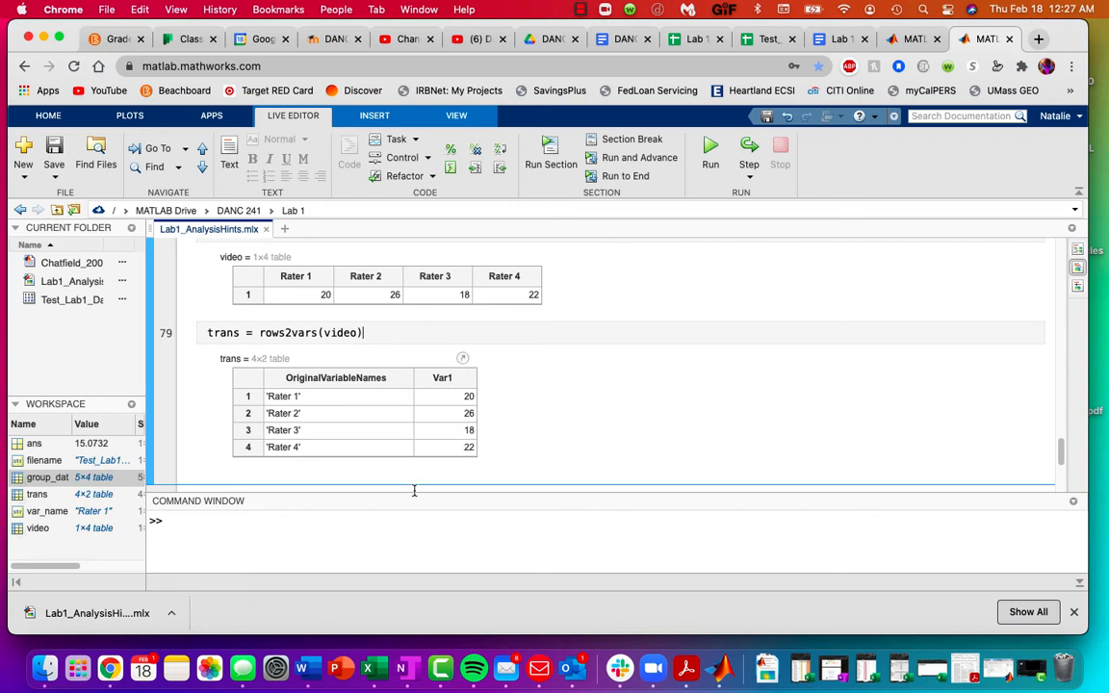
scroll(386, 360, down, 1)
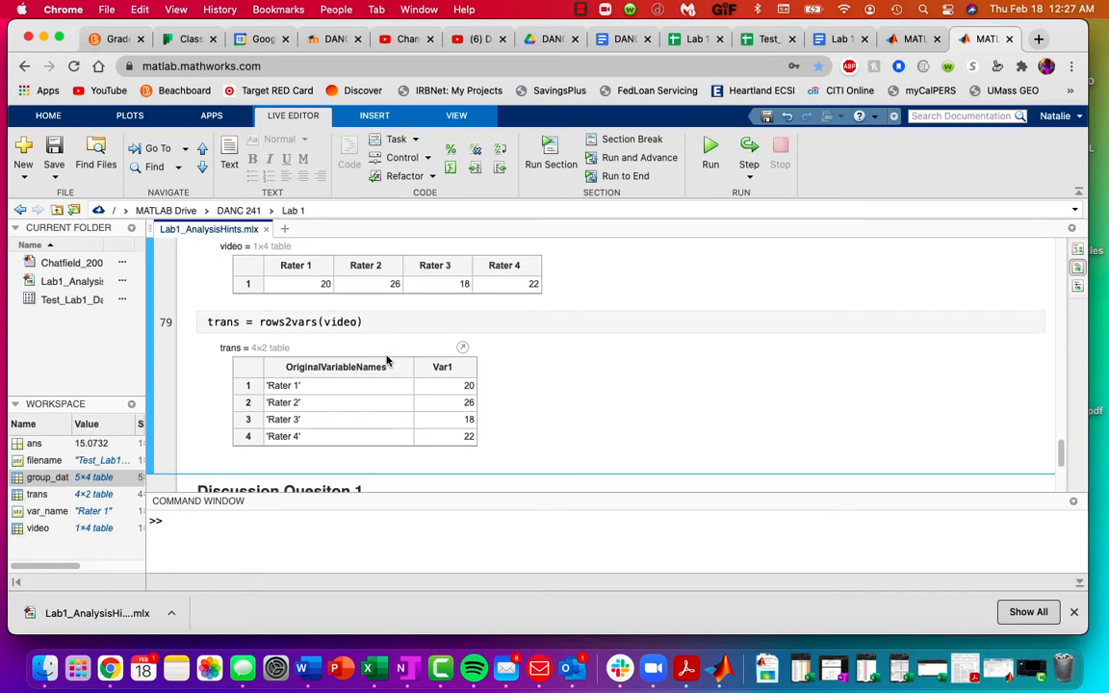
- Add the line mean(trans.Var1) below the transposed table and start a new code line after it
key(Return)
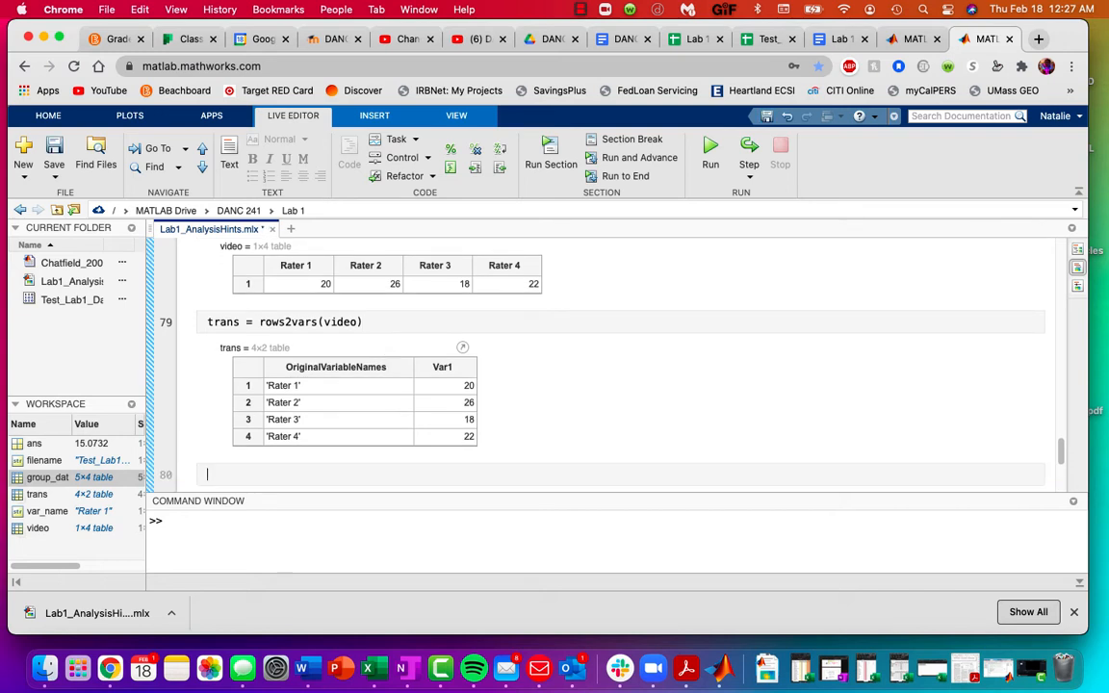
text(mean)
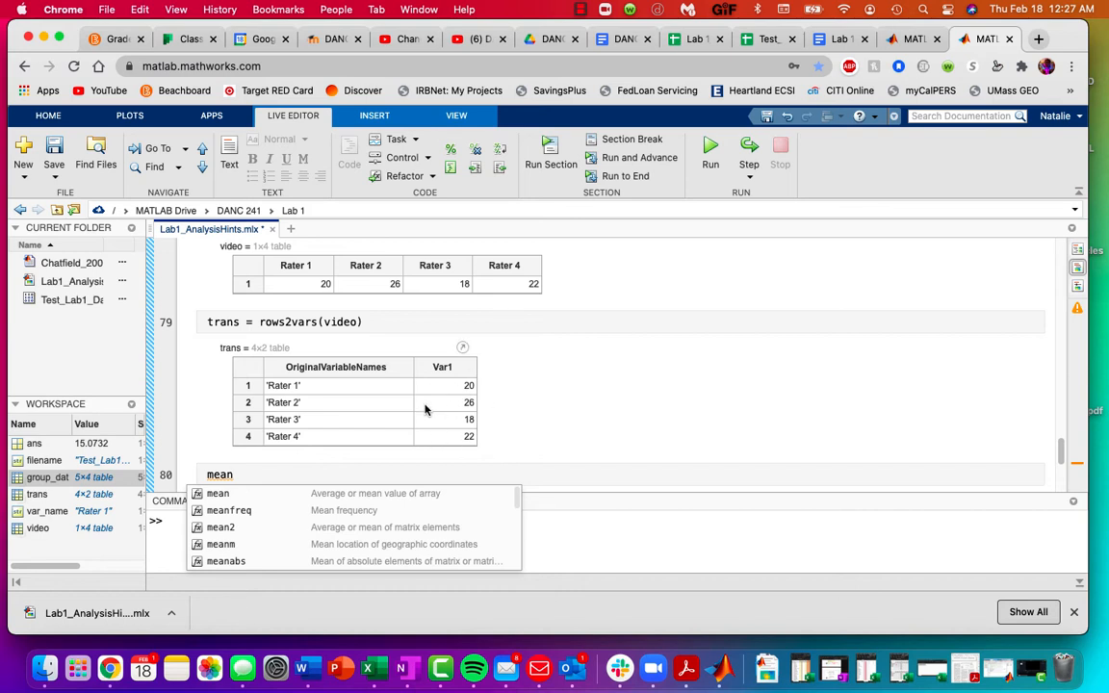
text(()
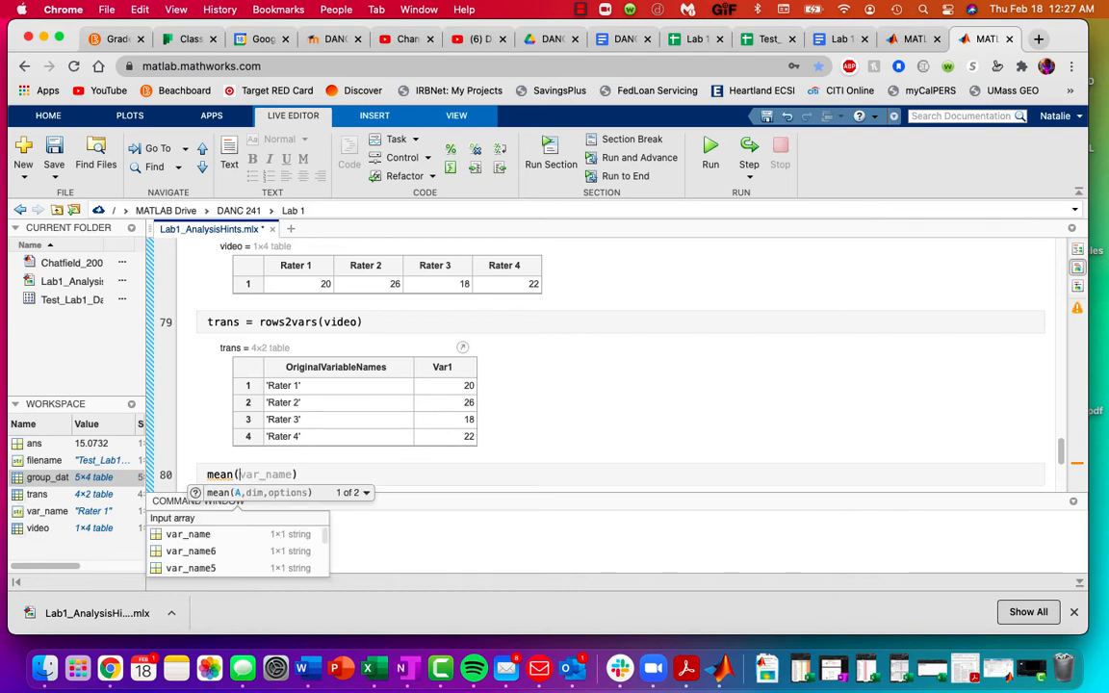
text(group)
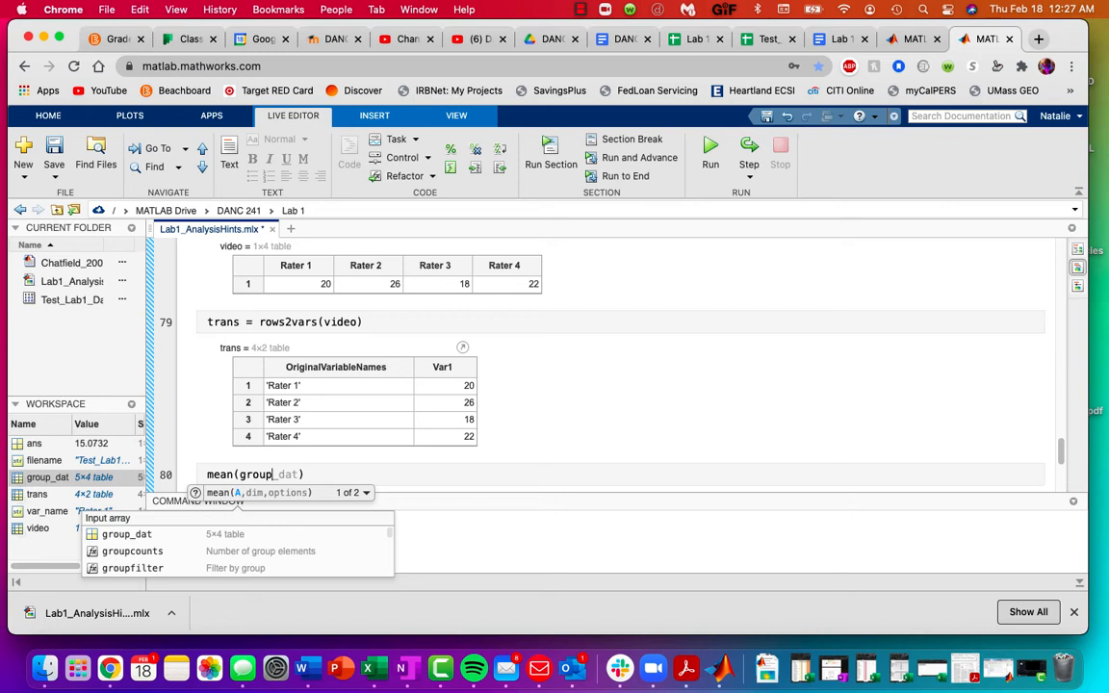
key(BackSpace)
key(BackSpace)
key(BackSpace)
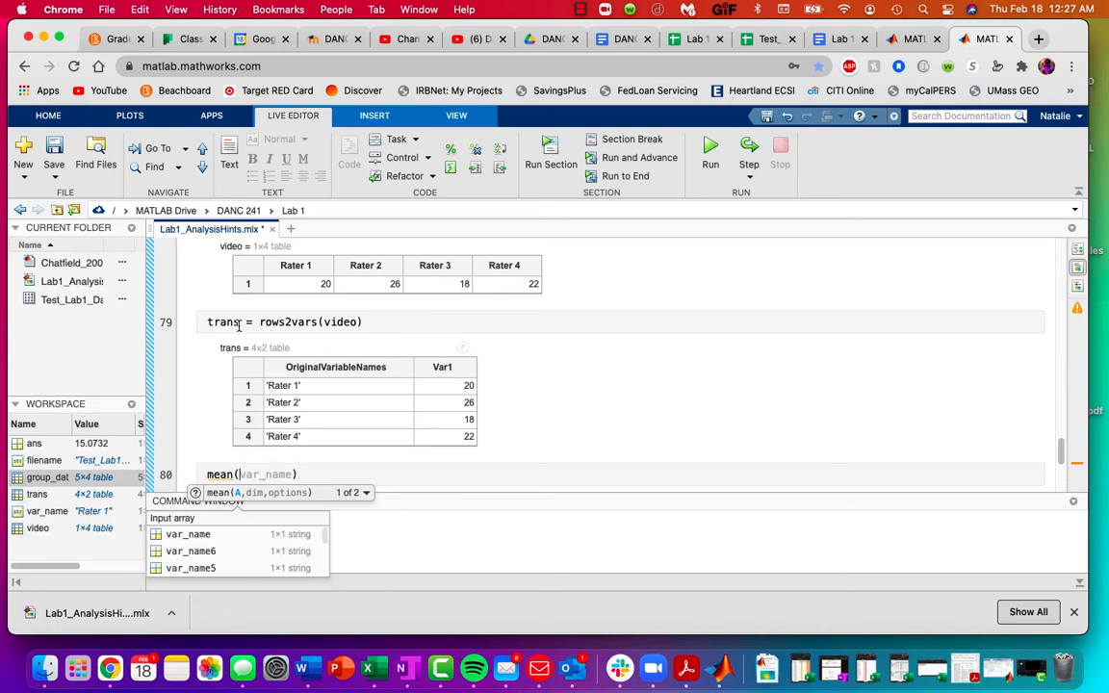
text(trans)
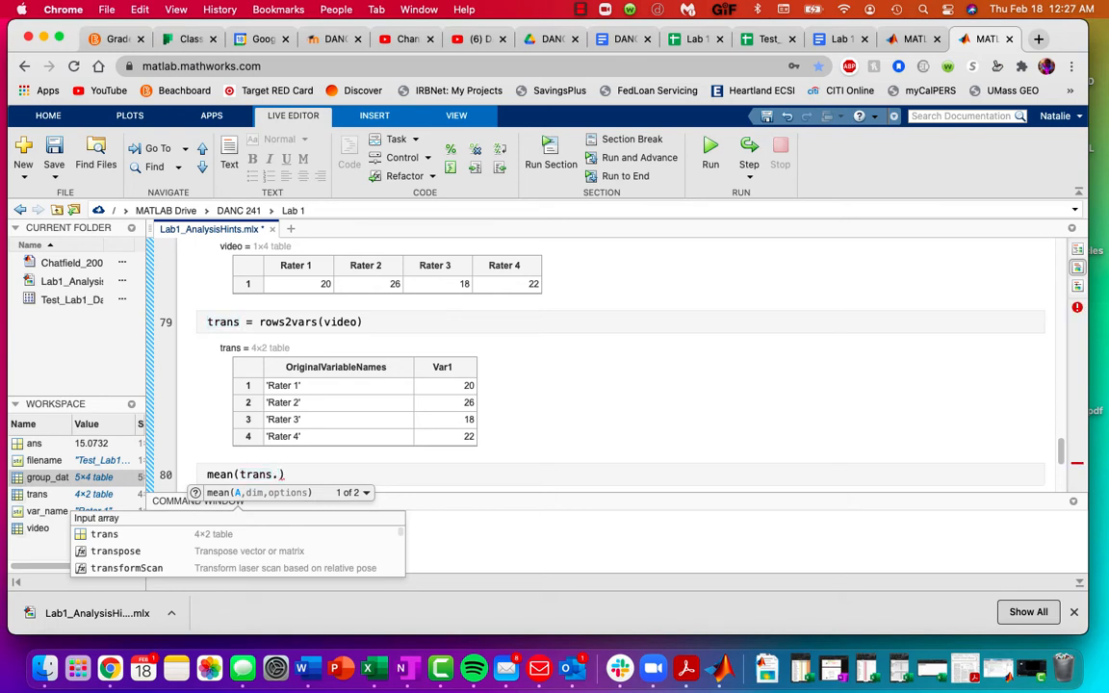
text(.)
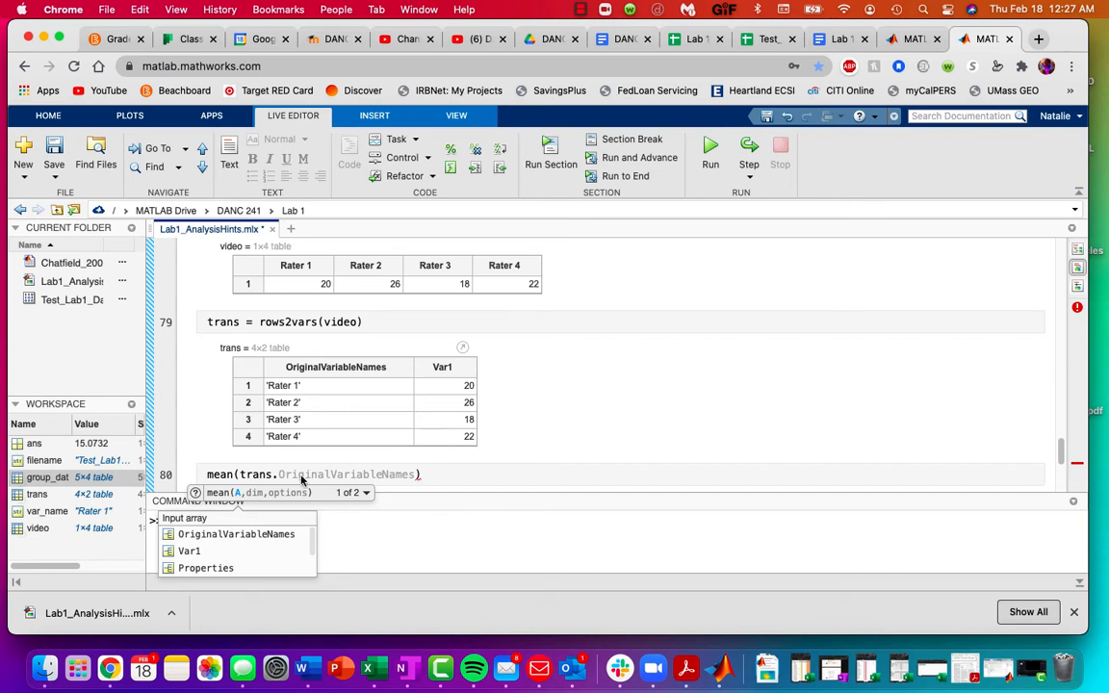
click(190, 551)
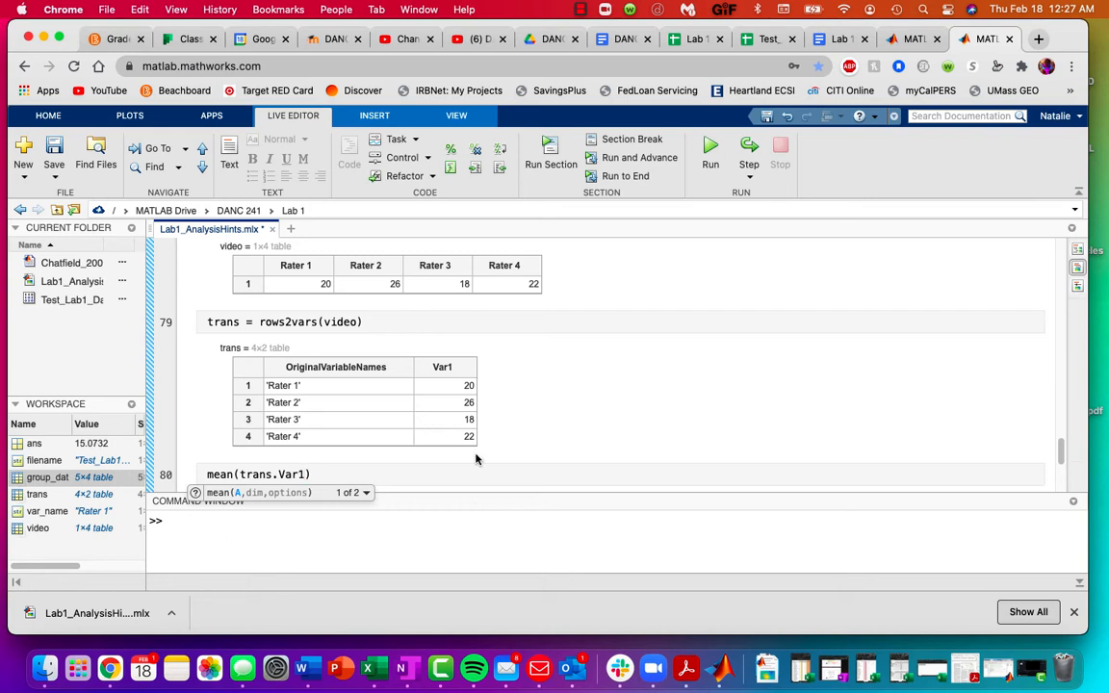
click(318, 475)
key(Return)
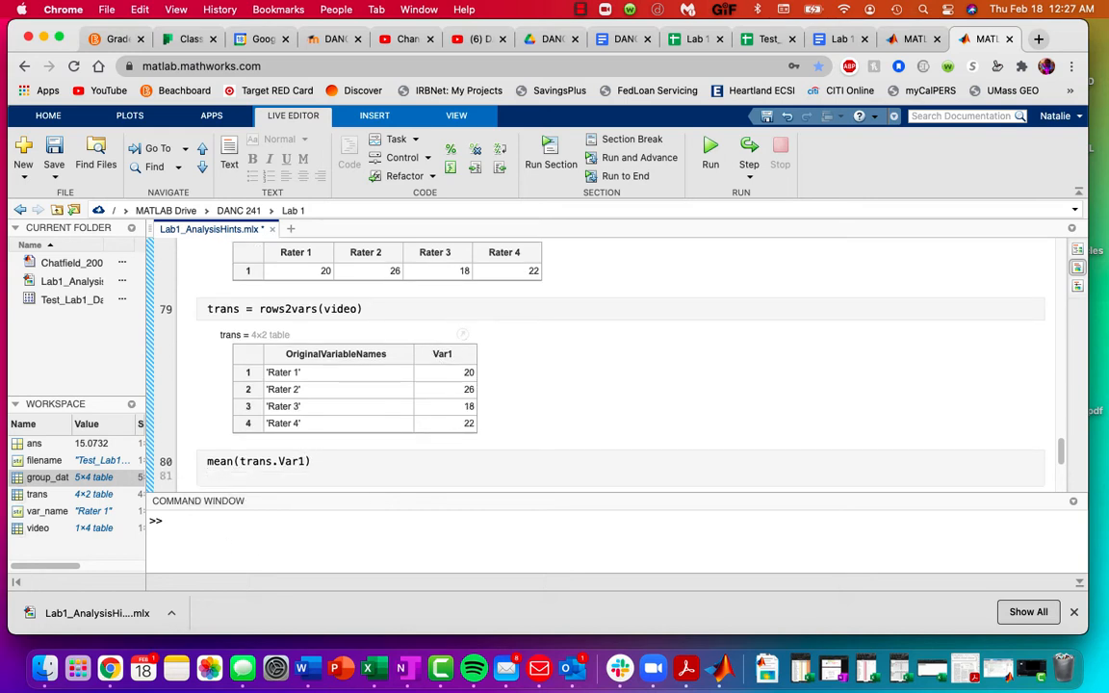
- Add the line std(trans.Var1) below the mean line, run the section, and view its output
text(std()
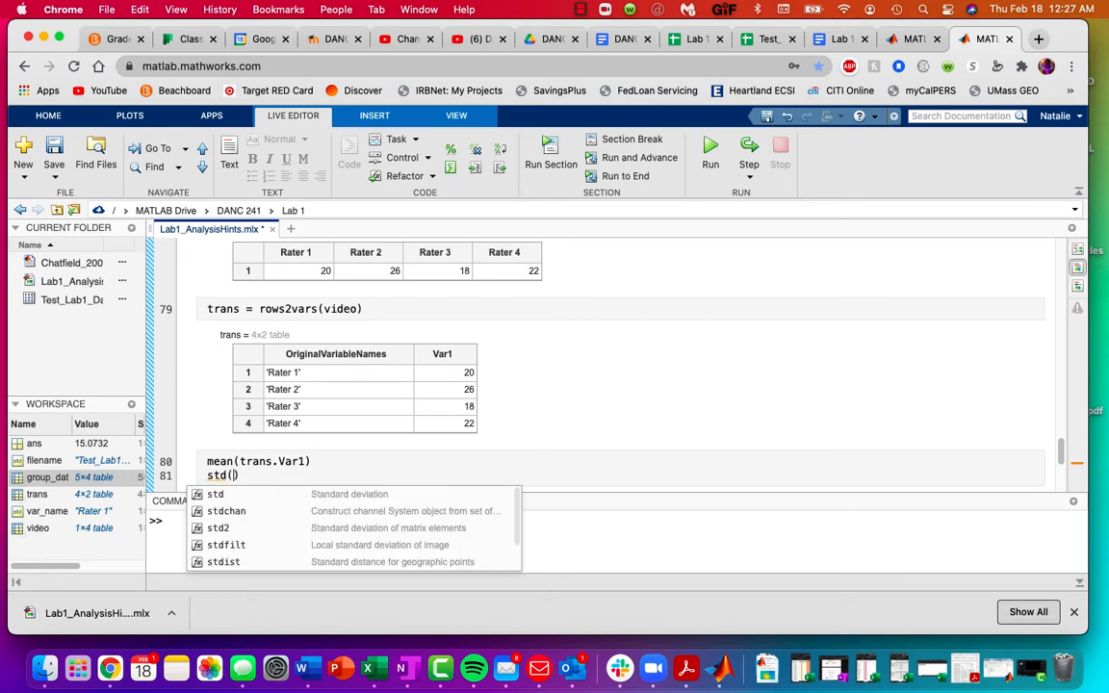
text(trans.)
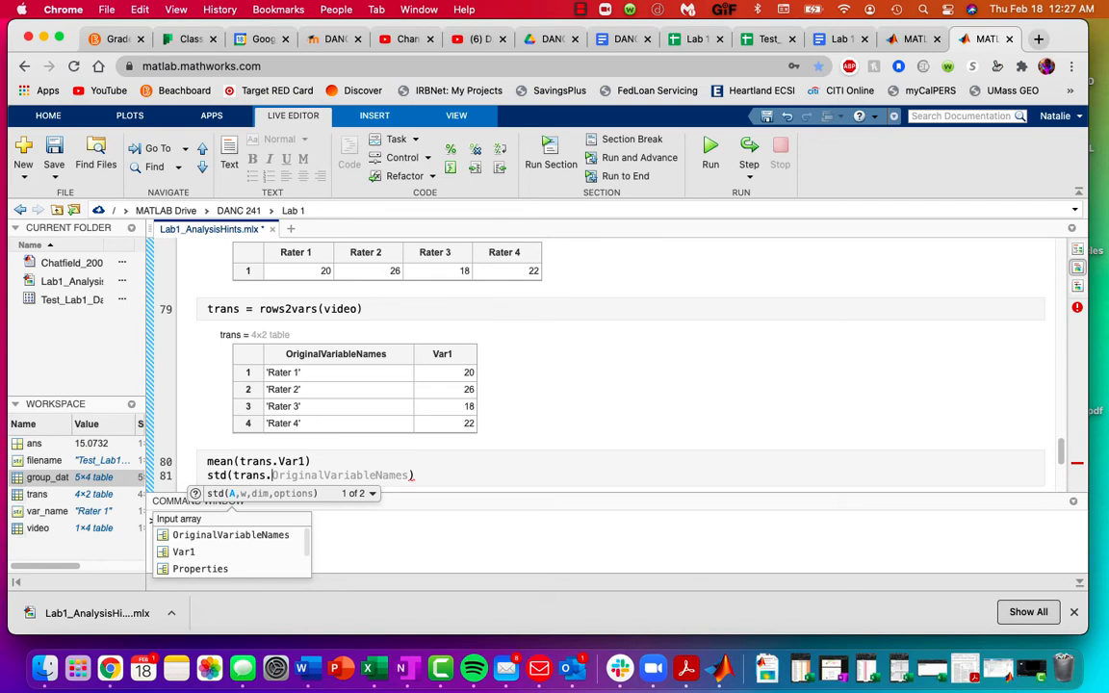
click(183, 551)
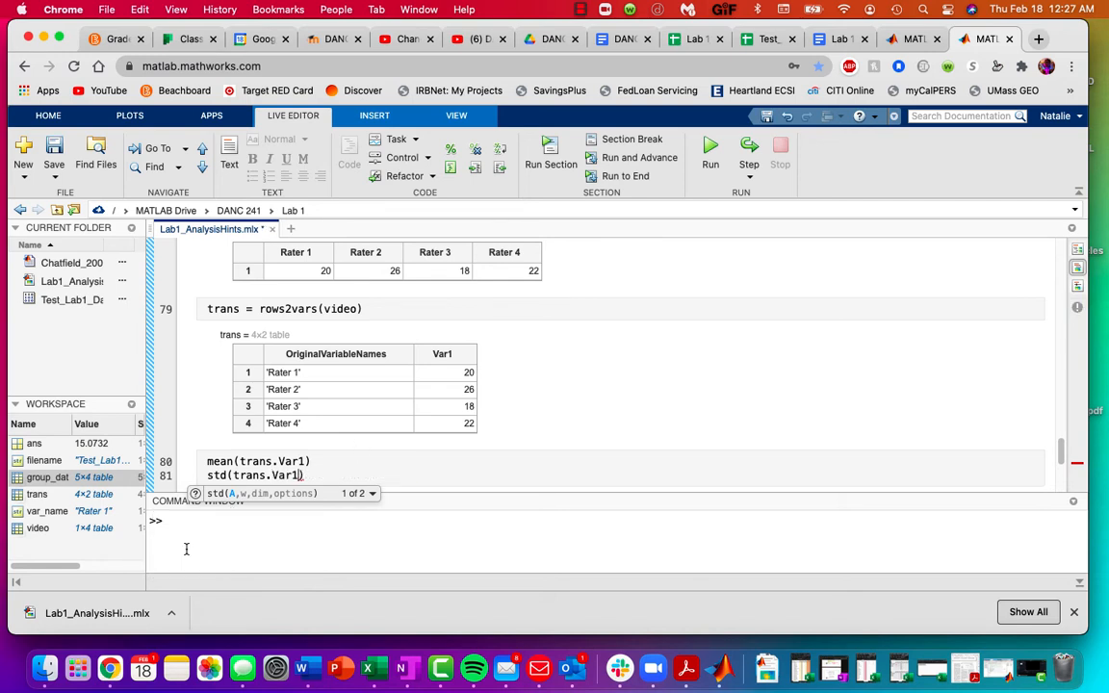
click(318, 474)
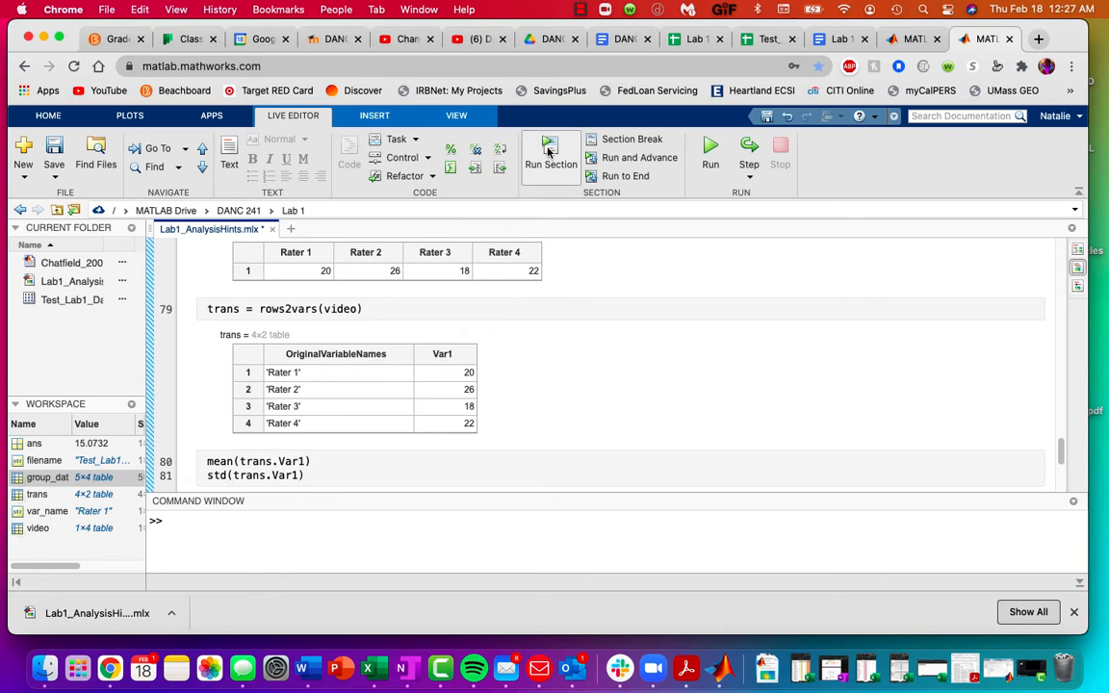
click(551, 170)
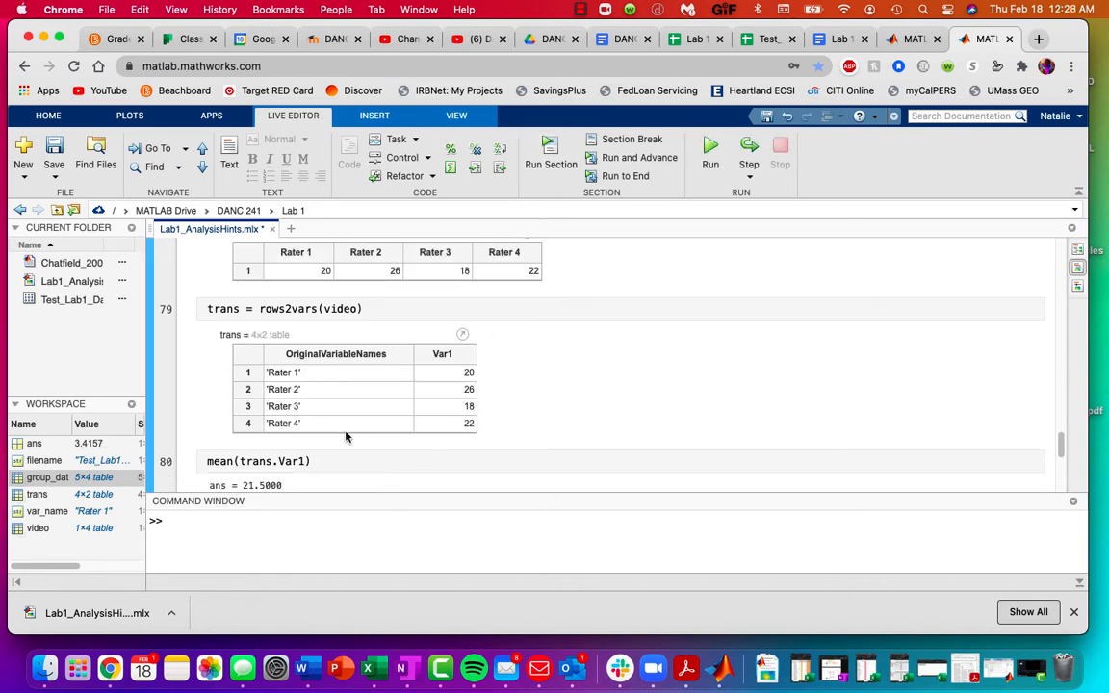
scroll(345, 425, down, 1)
scroll(332, 414, down, 1)
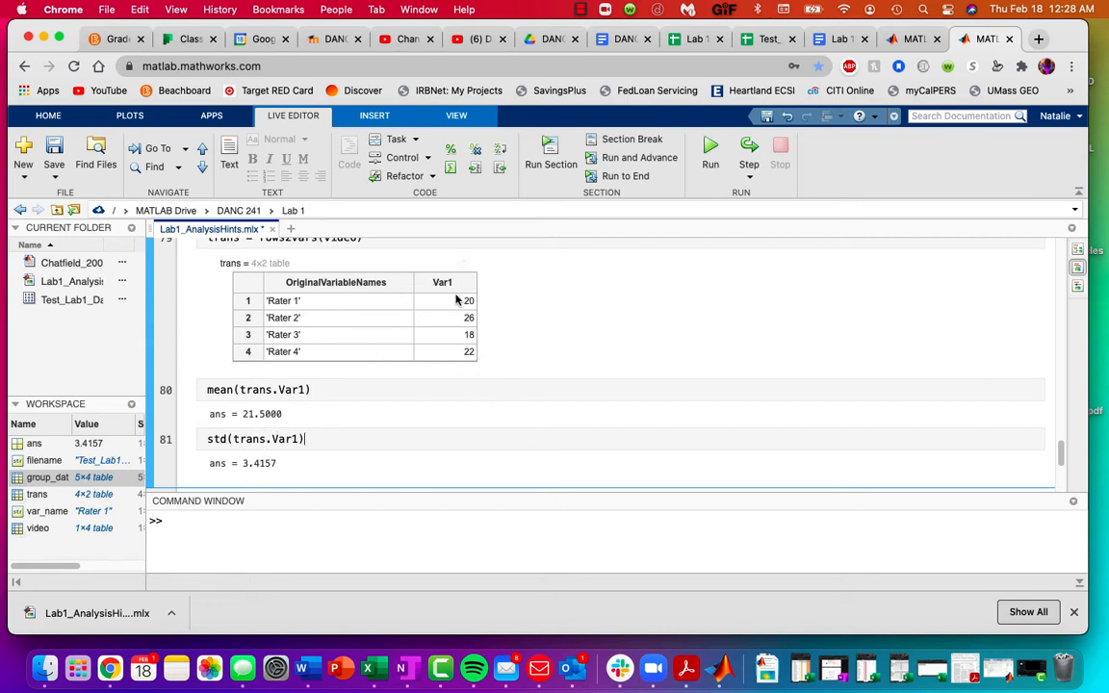
- Display the live script's output beside the code and highlight the four code lines under "% Mean + Sd for Videos"
click(1078, 253)
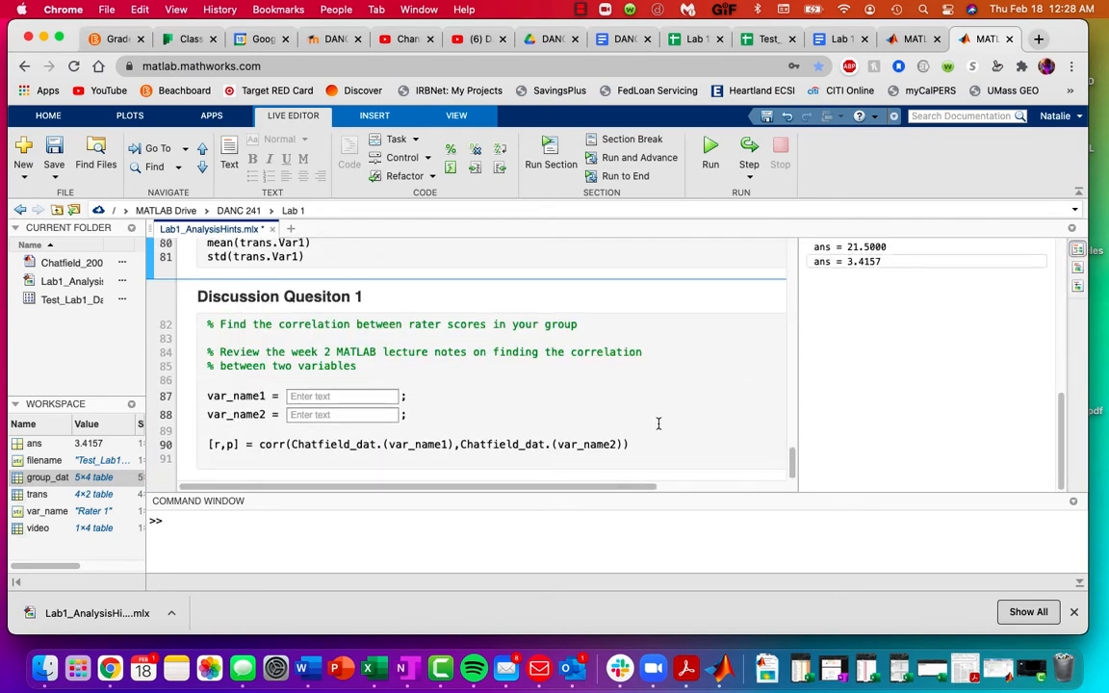
scroll(658, 428, up, 5)
scroll(658, 423, down, 5)
scroll(658, 421, up, 3)
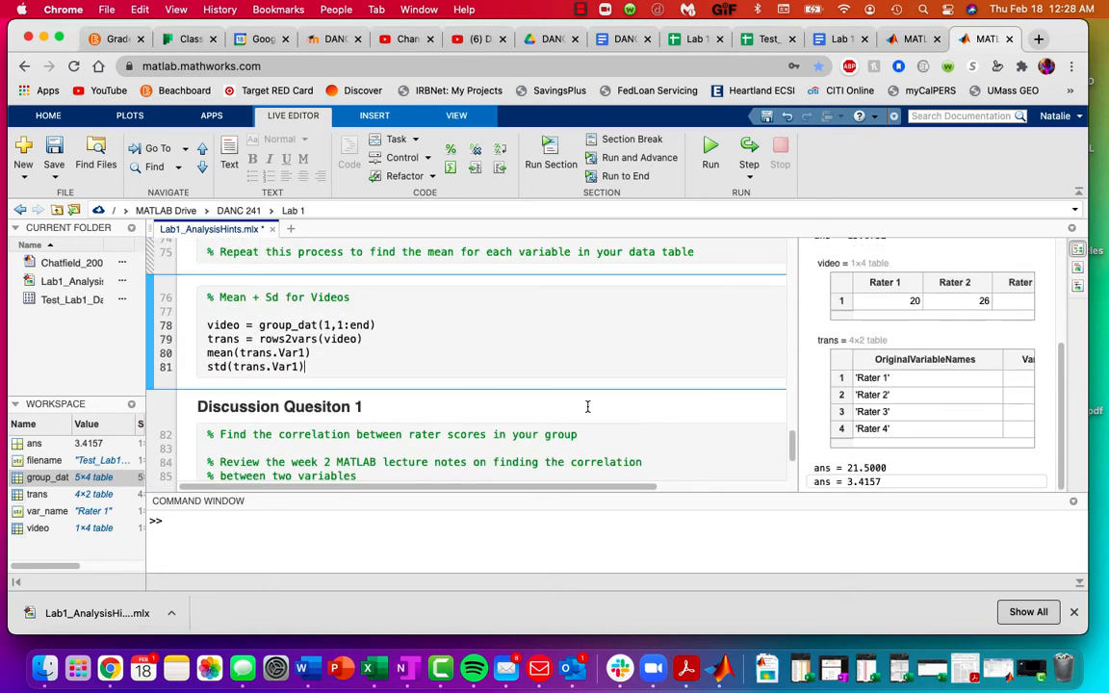
drag(304, 367, 210, 327)
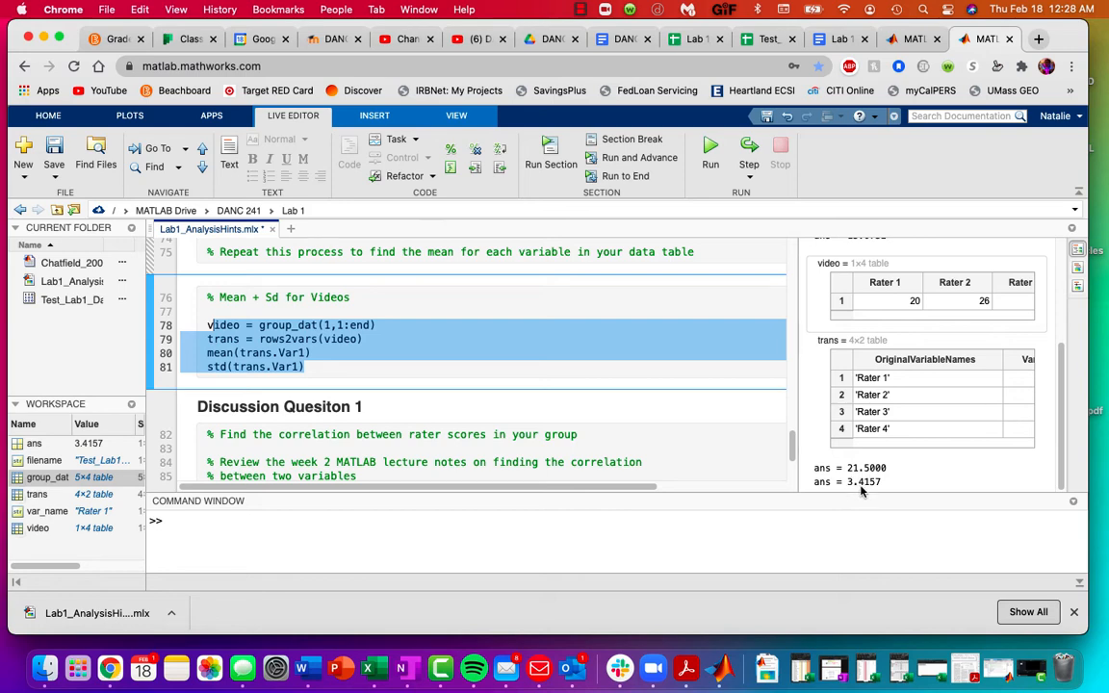
- Switch to the Lab 1 HELP document in Google Docs and replace the Video 1 [mean] placeholder in Table 1 with 21.5
click(843, 40)
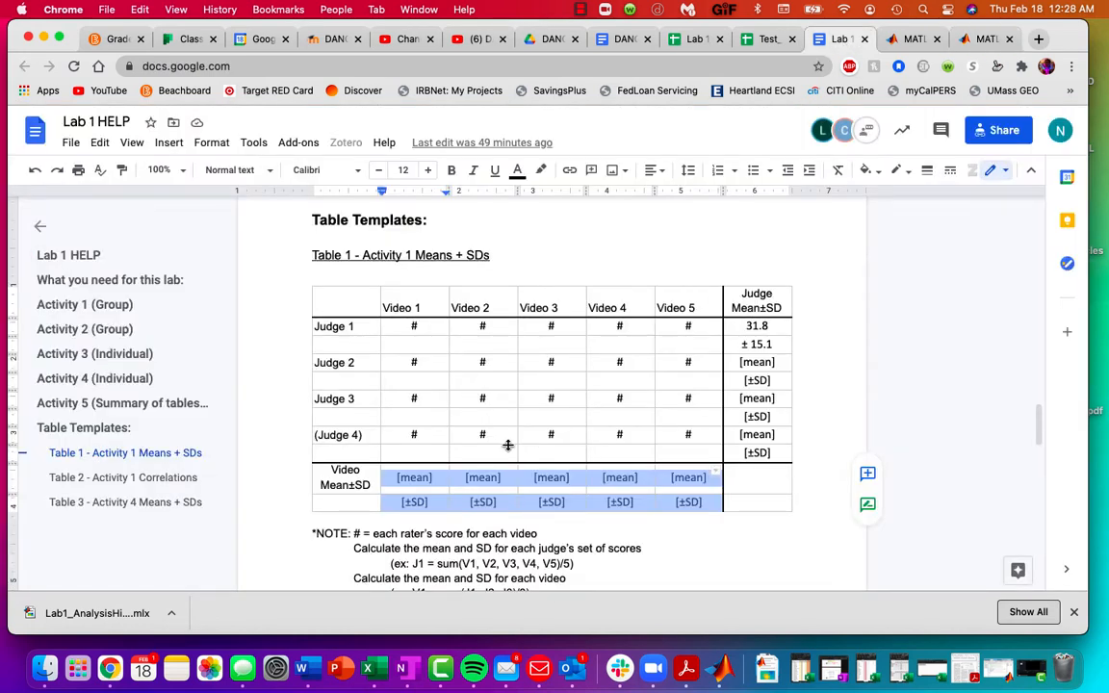
click(420, 479)
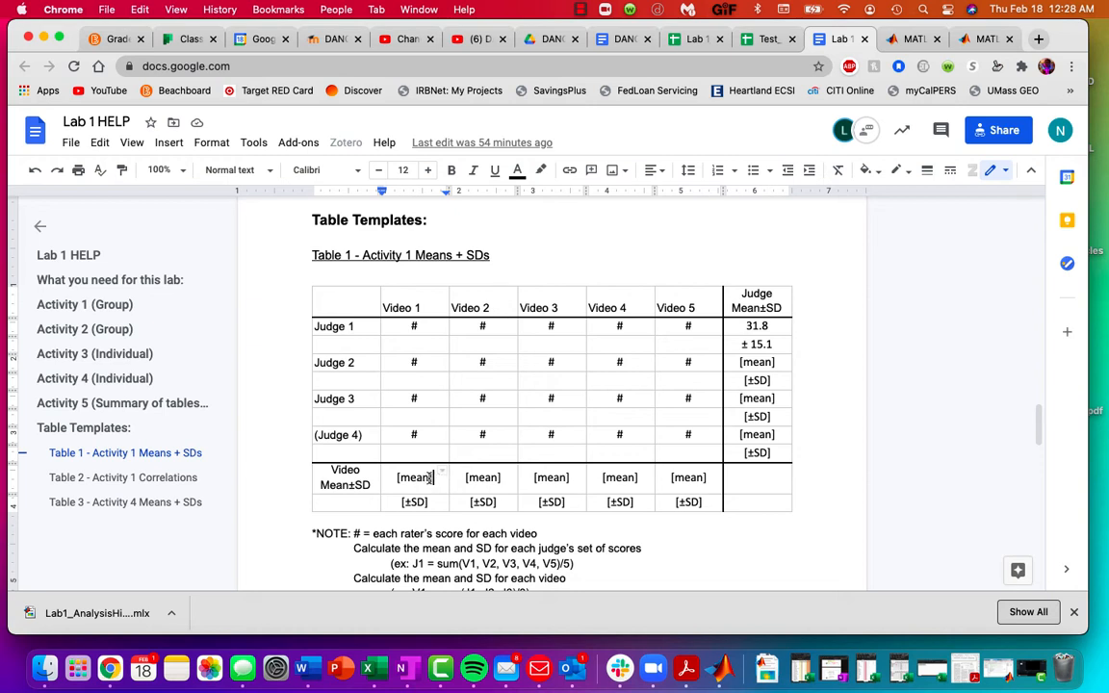
triple_click(419, 477)
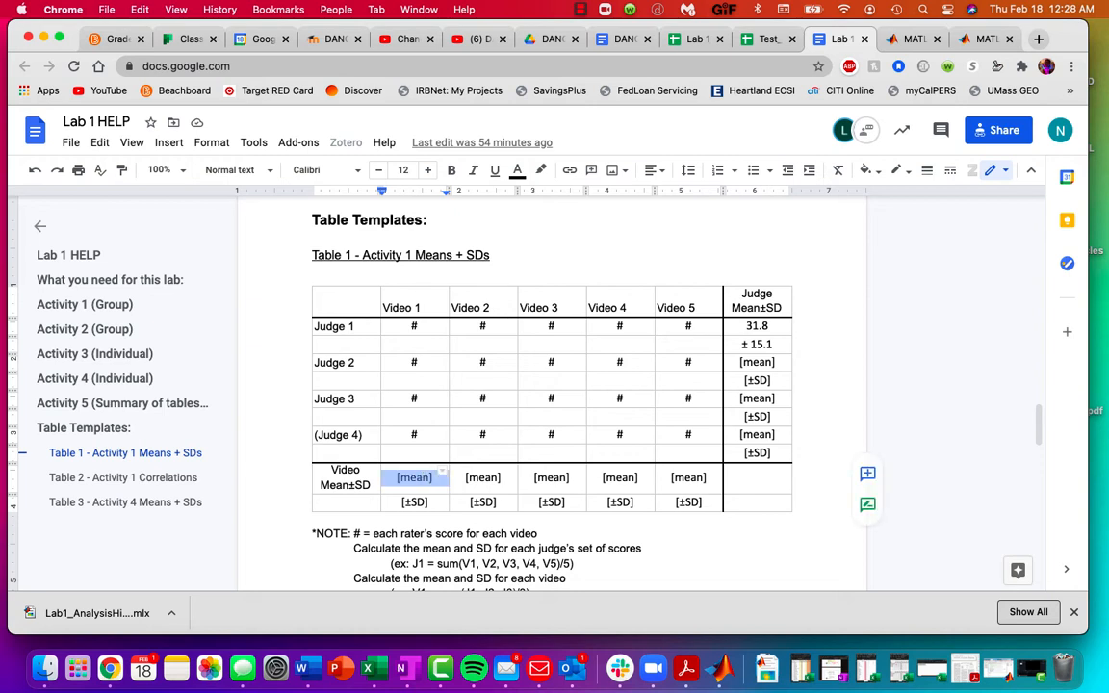
text(21.5)
- Replace the Video 1 [±SD] placeholder in Table 1 with ± 3.4, removing the square brackets
double_click(423, 502)
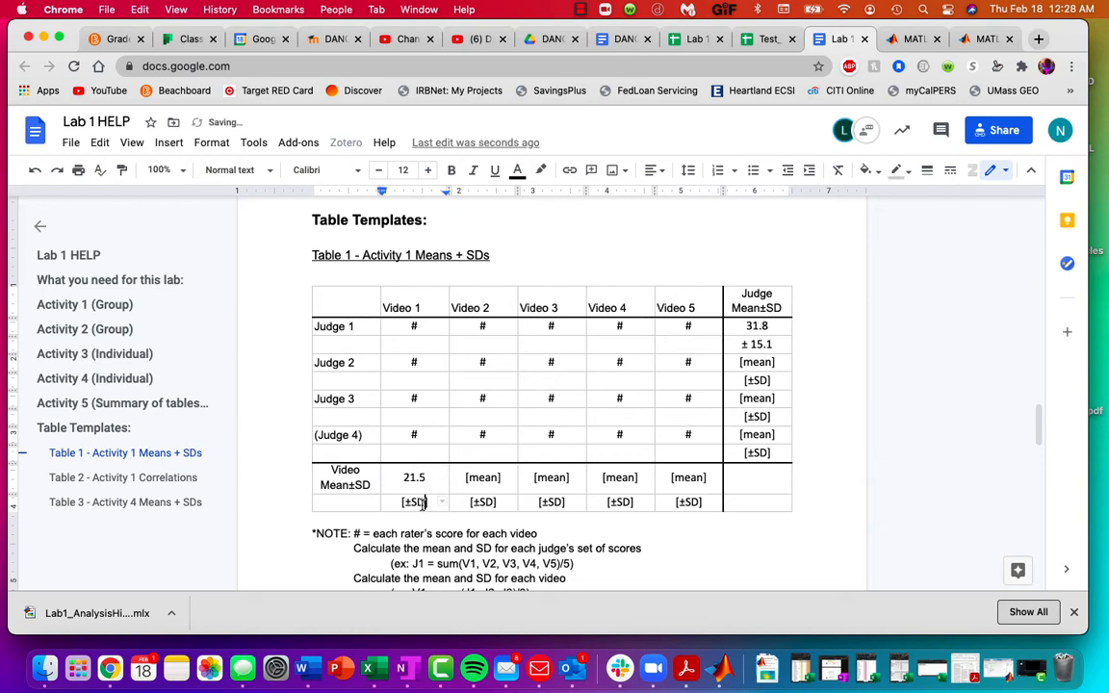
click(434, 503)
key(BackSpace)
key(BackSpace)
key(BackSpace)
key(BackSpace)
key(super+z)
key(BackSpace)
key(BackSpace)
key(BackSpace)
text(3.4)
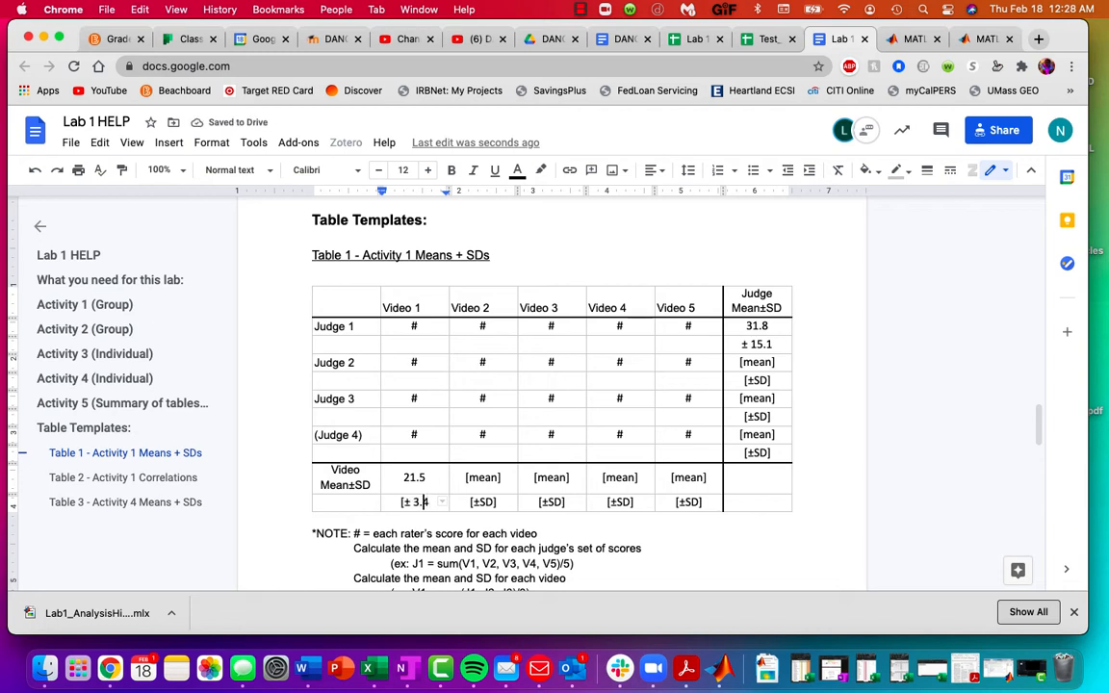
key(Left)
key(Left)
key(Left)
key(BackSpace)
key(BackSpace)
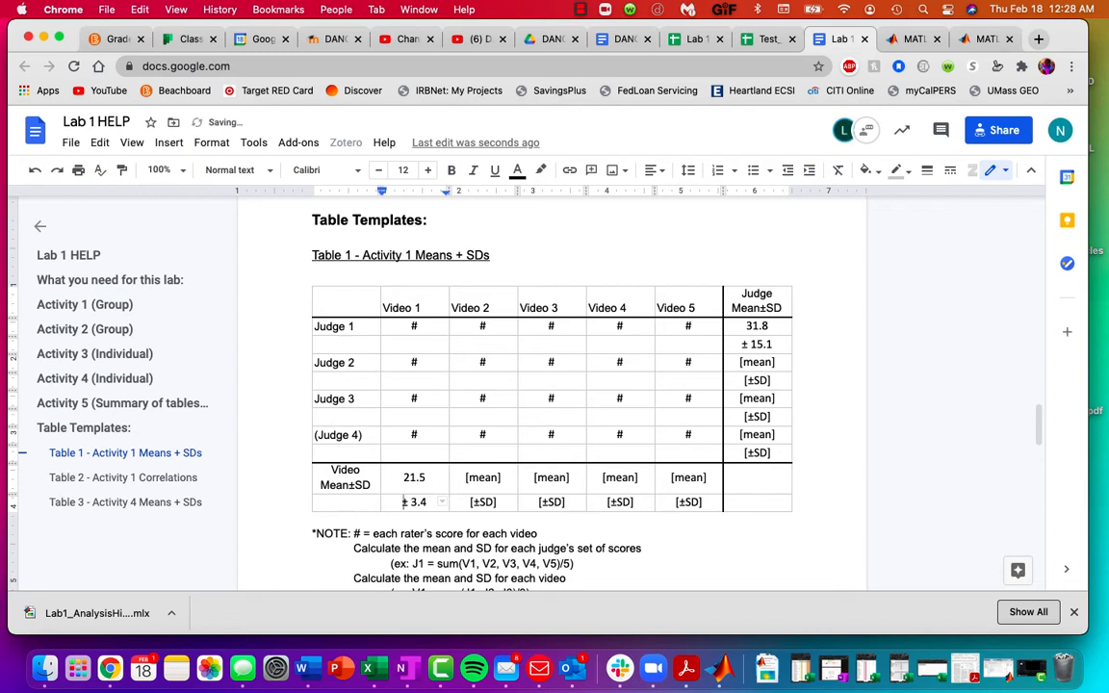
click(475, 513)
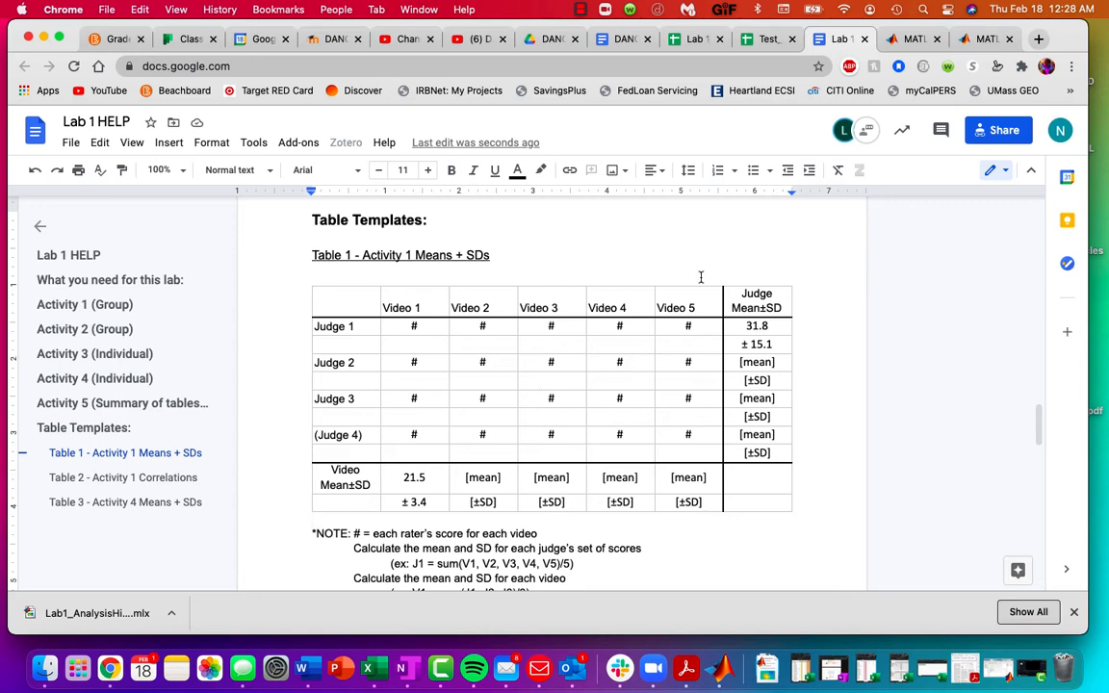
- Switch back to MATLAB Online, change the video line to group_dat(3,1:end), and run the section
click(980, 39)
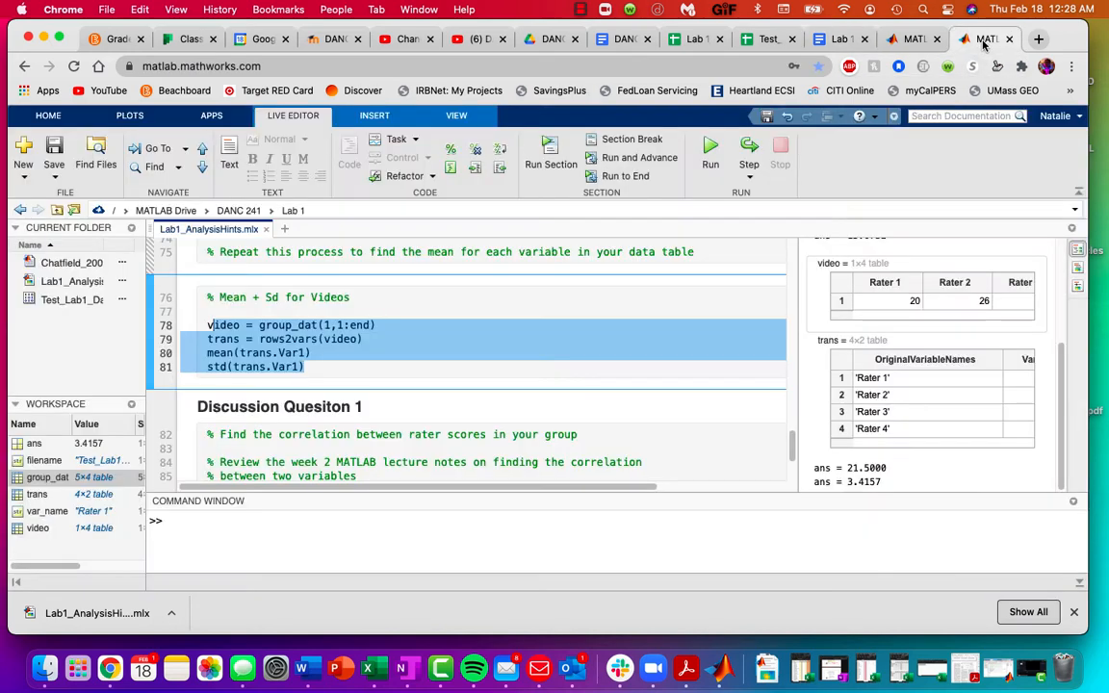
click(390, 325)
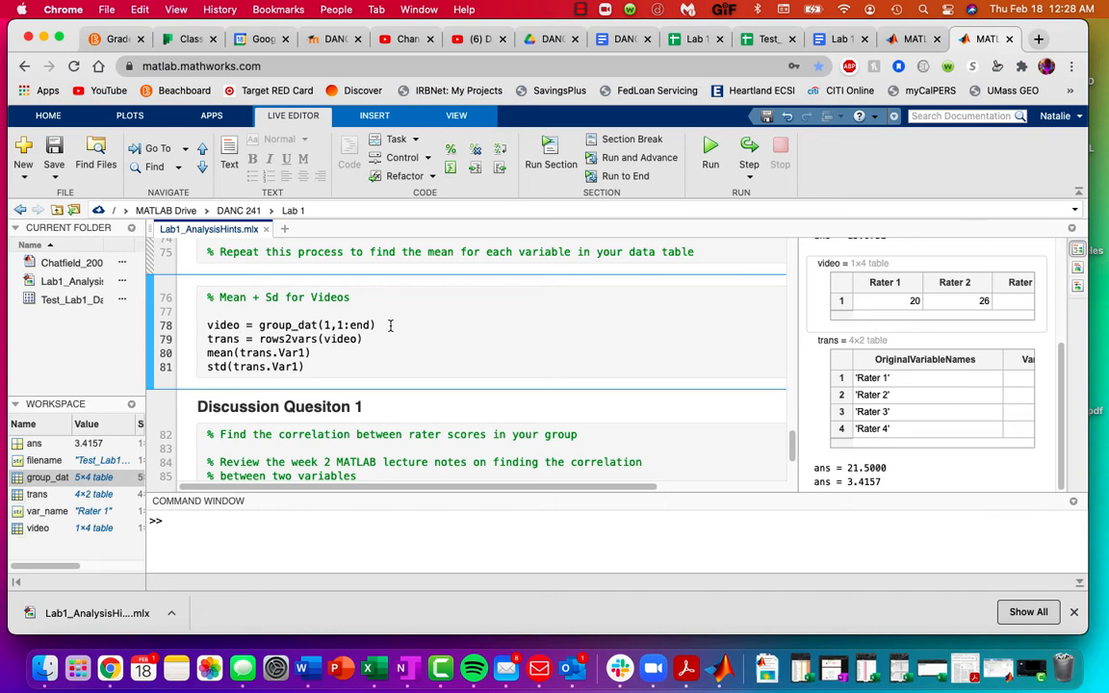
click(328, 325)
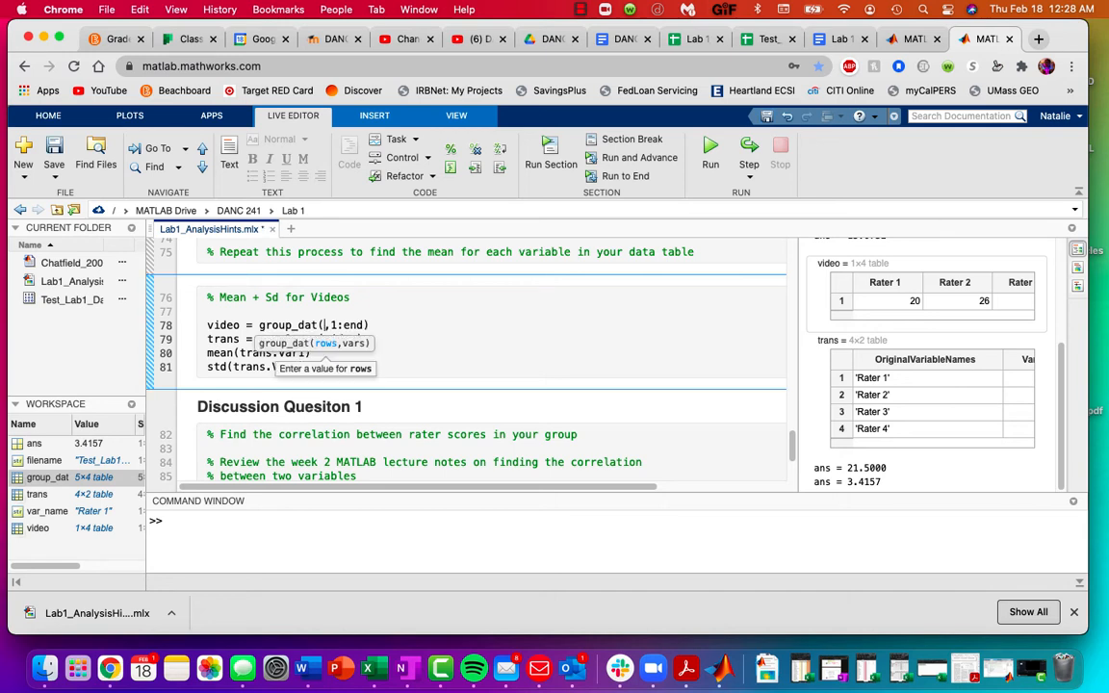
key(BackSpace)
text(3)
click(433, 325)
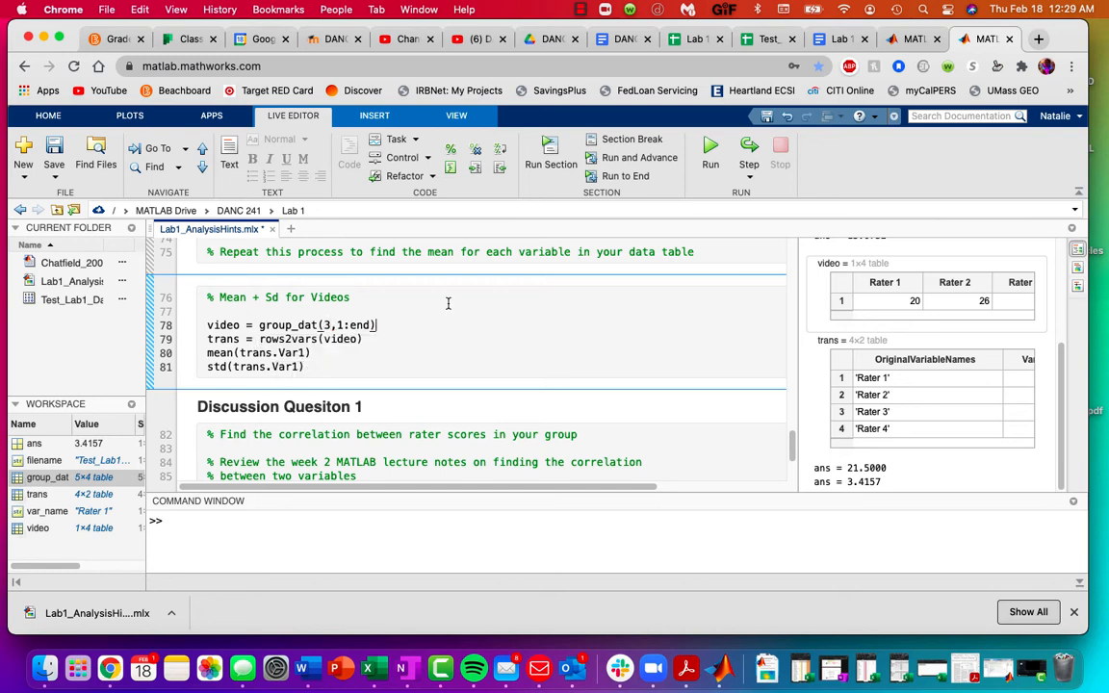
click(542, 161)
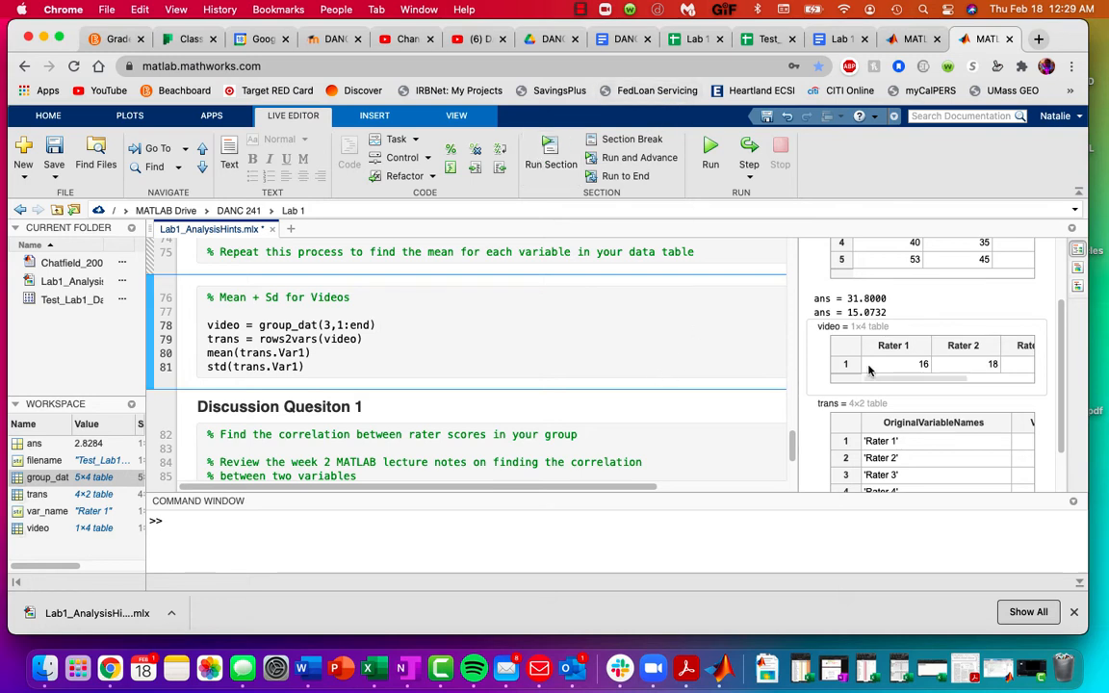
scroll(871, 366, down, 2)
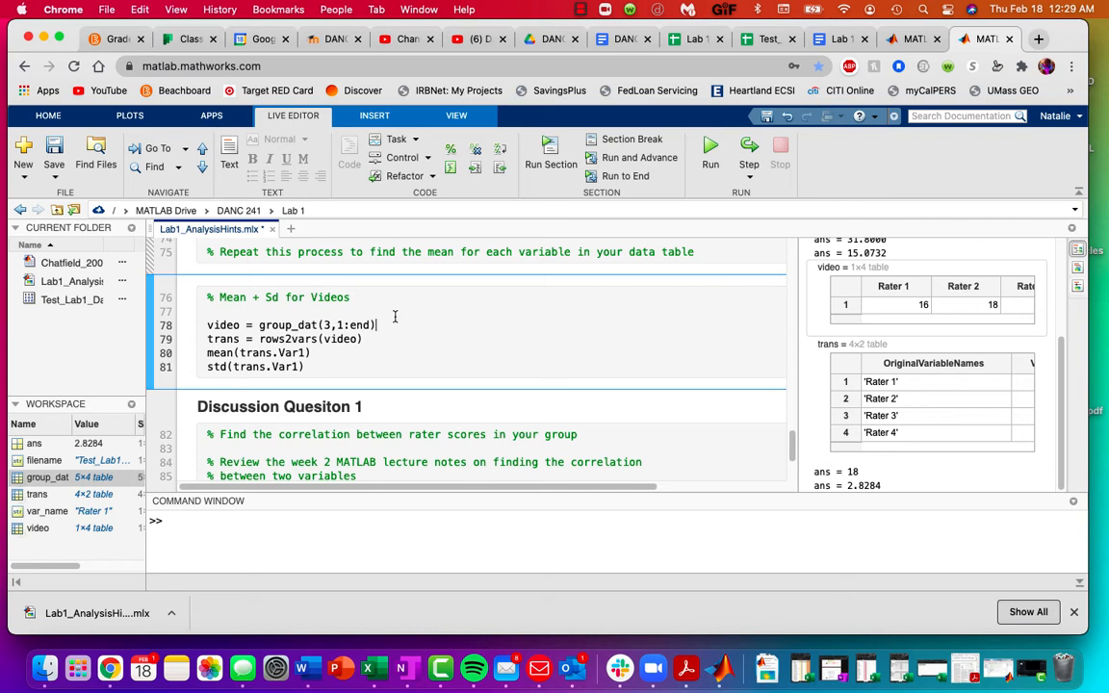
- Suppress the output of the video and trans lines with semicolons, rerun the section, and compare the results with the group_dat table
text(;)
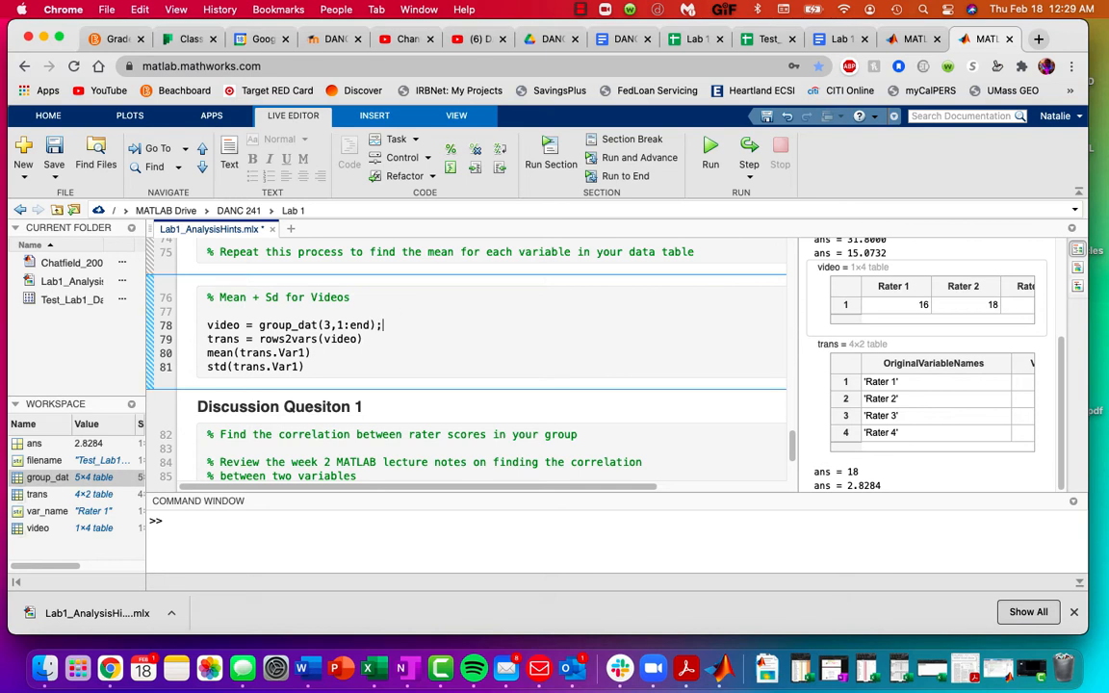
click(367, 338)
text(;)
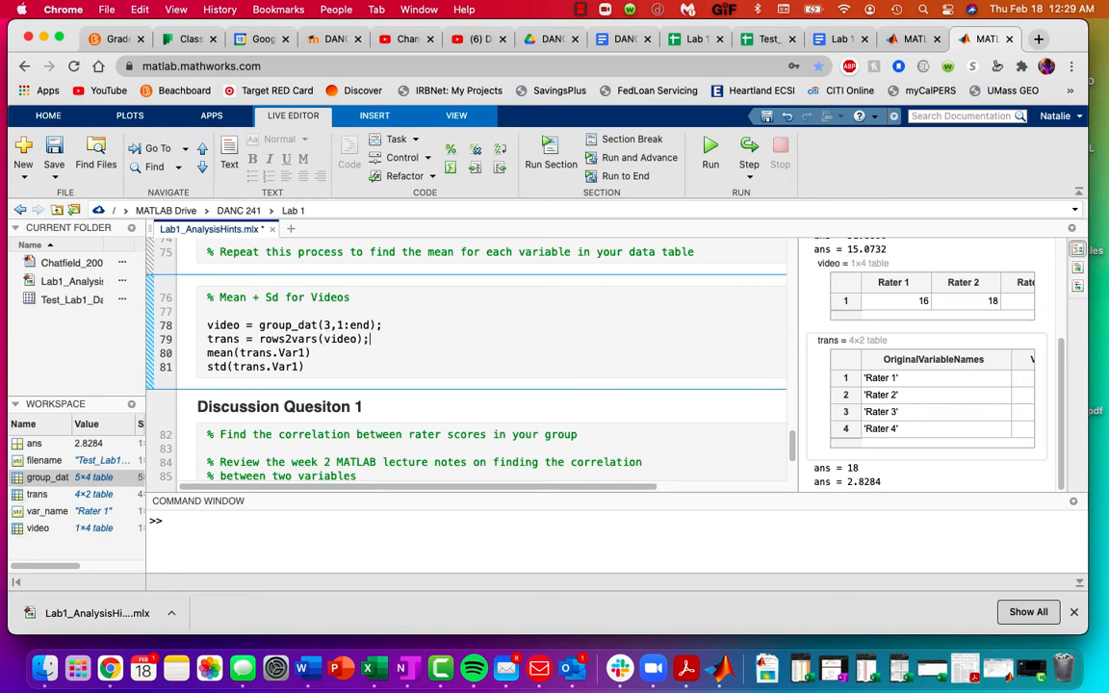
click(324, 355)
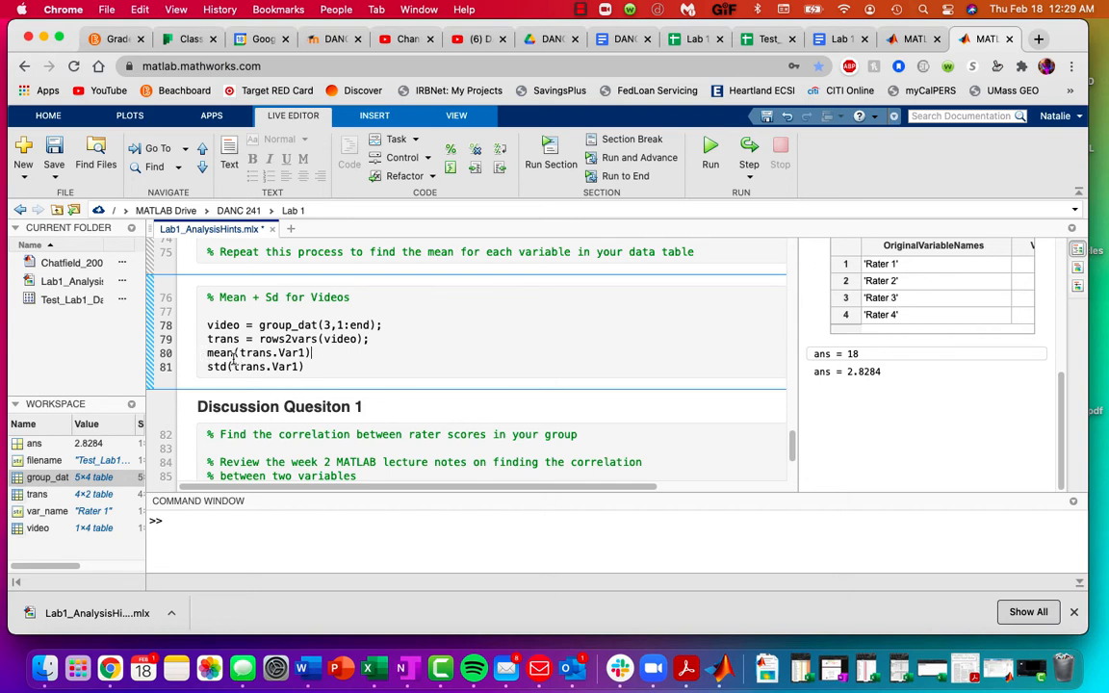
click(550, 161)
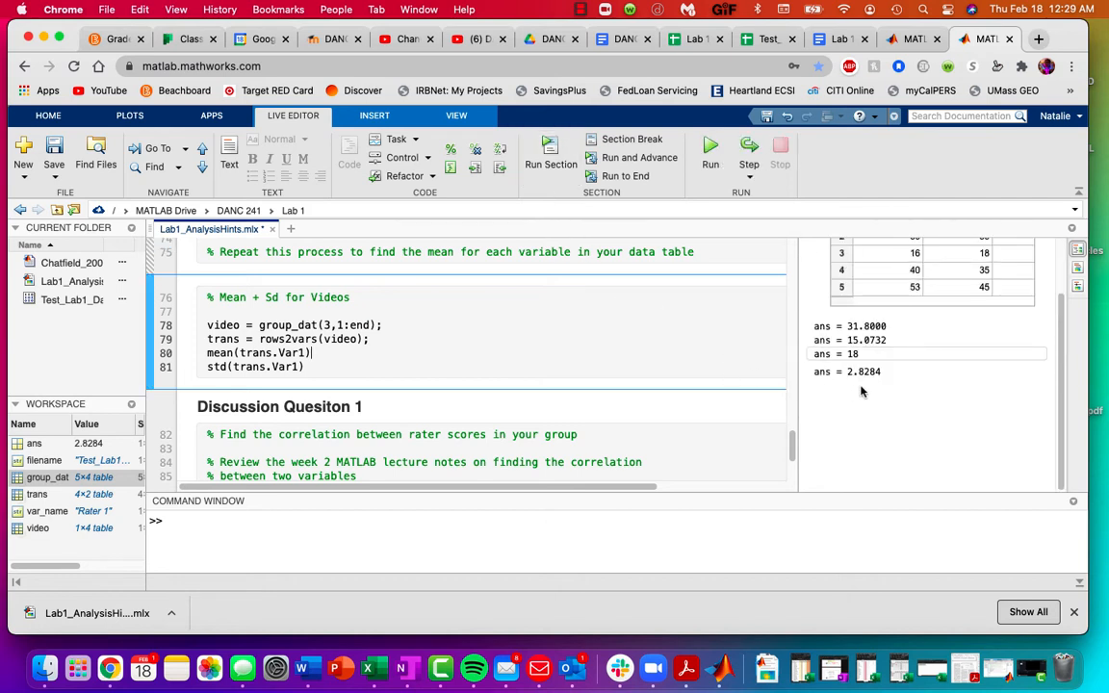
scroll(857, 385, up, 3)
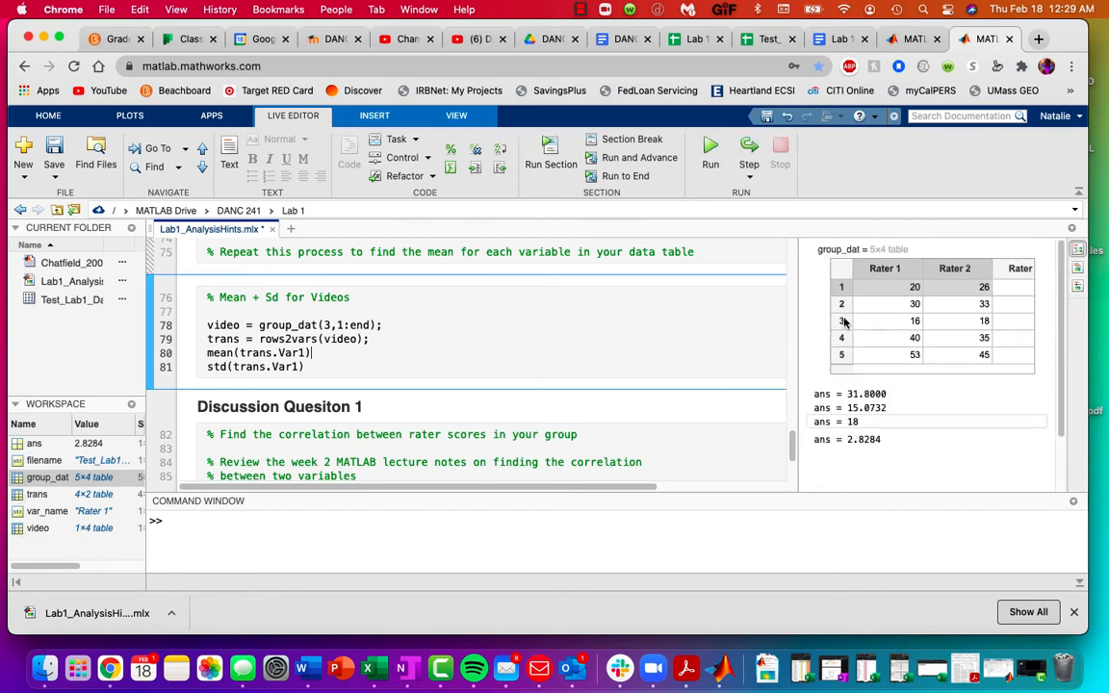
scroll(841, 356, down, 3)
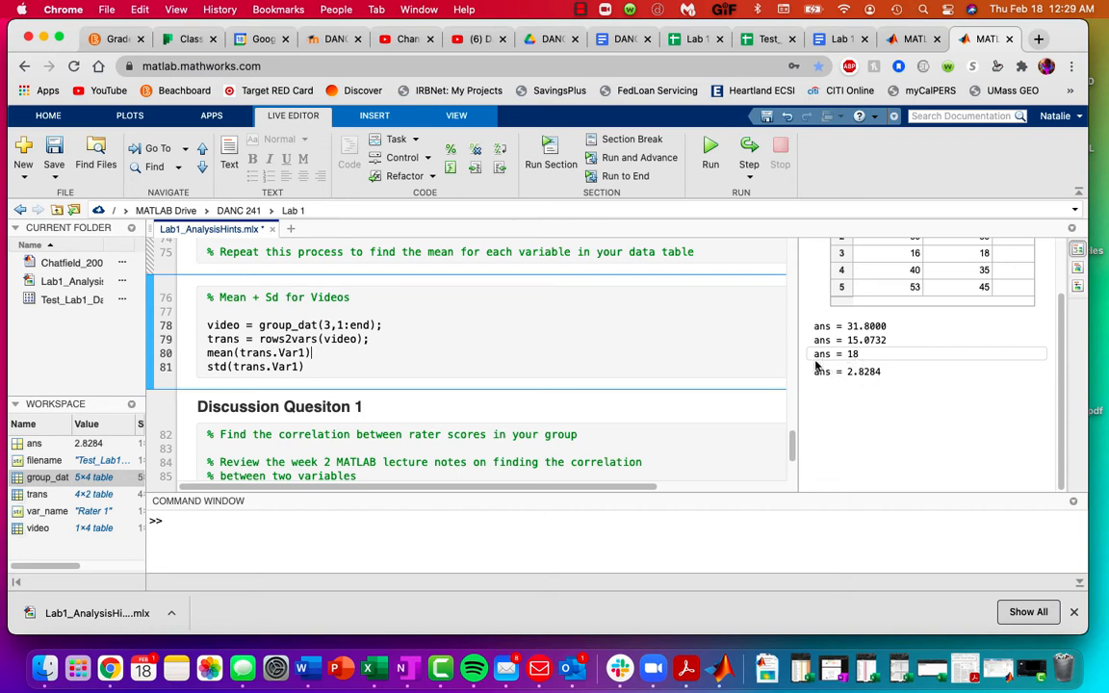
- Remove the semicolons from the video and trans lines and rerun the section to display both tables
drag(304, 370, 205, 356)
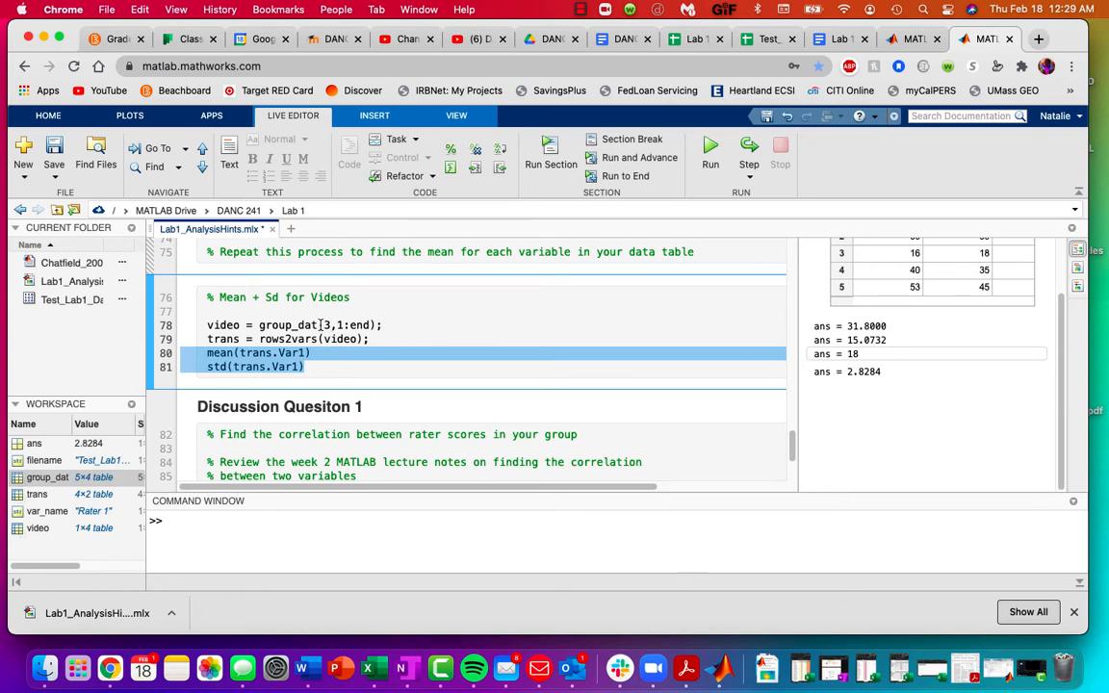
click(380, 339)
key(BackSpace)
key(BackSpace)
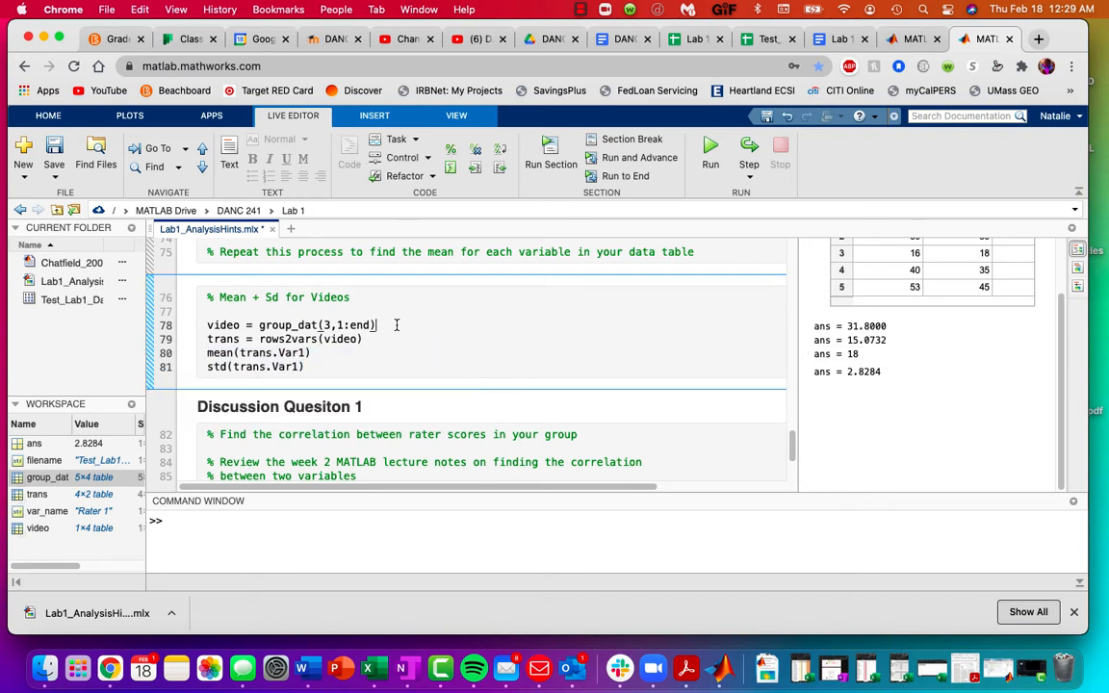
click(564, 171)
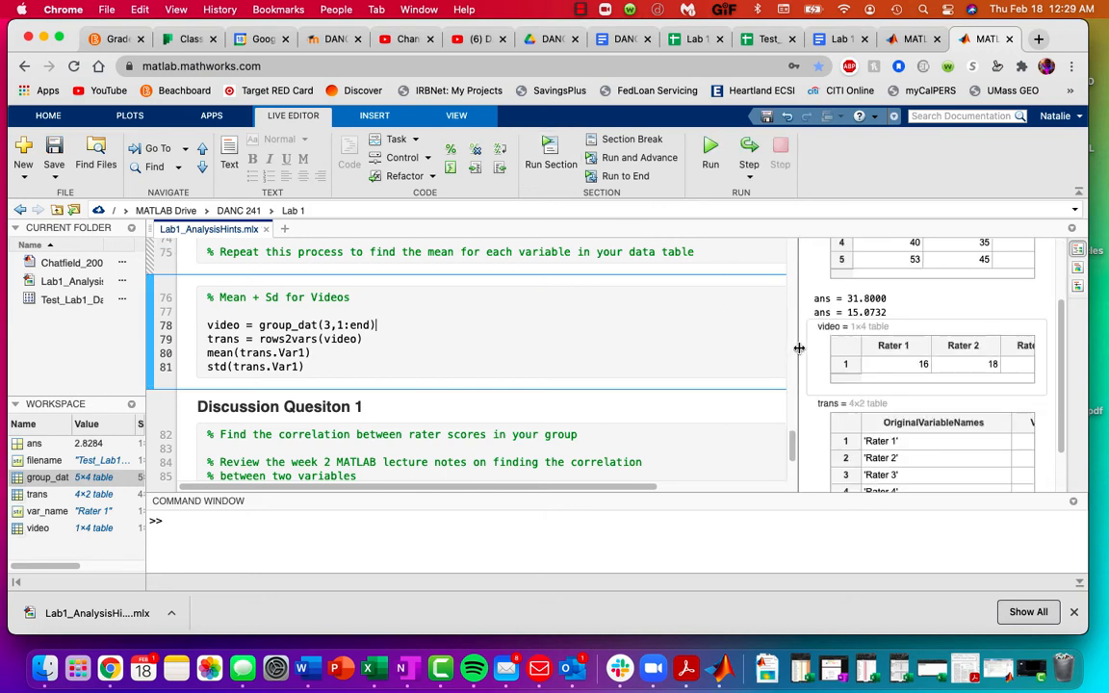
- Widen the output area to review the tables and the third video's mean and standard deviation, and return to Table 1 in Google Docs
drag(798, 347, 602, 348)
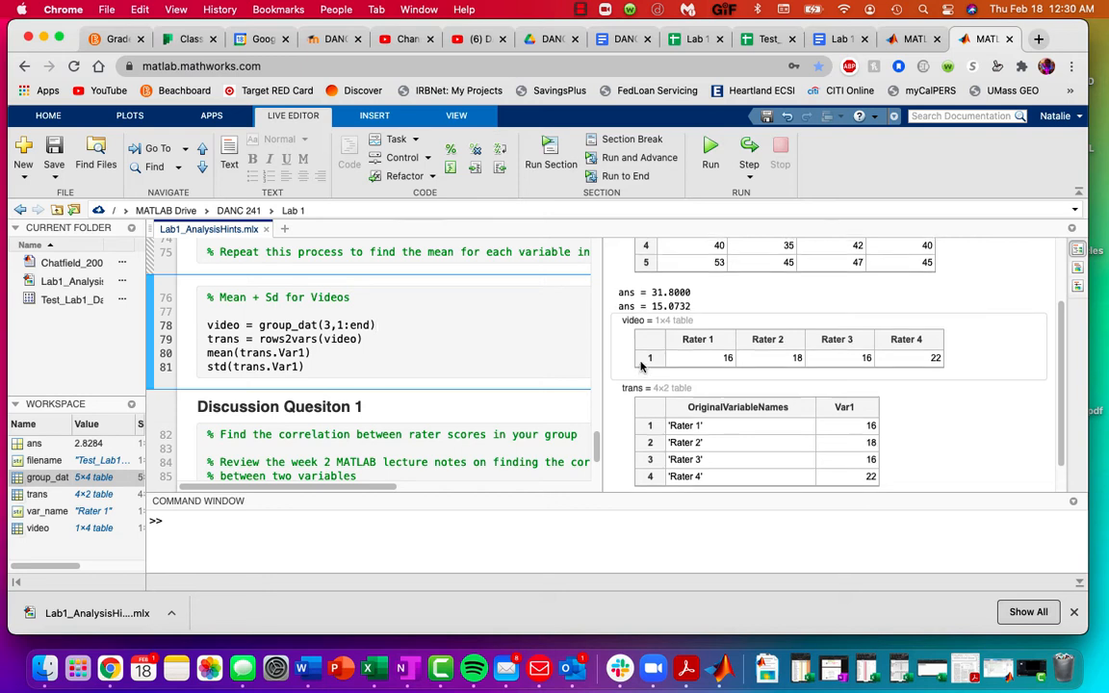
scroll(648, 362, up, 3)
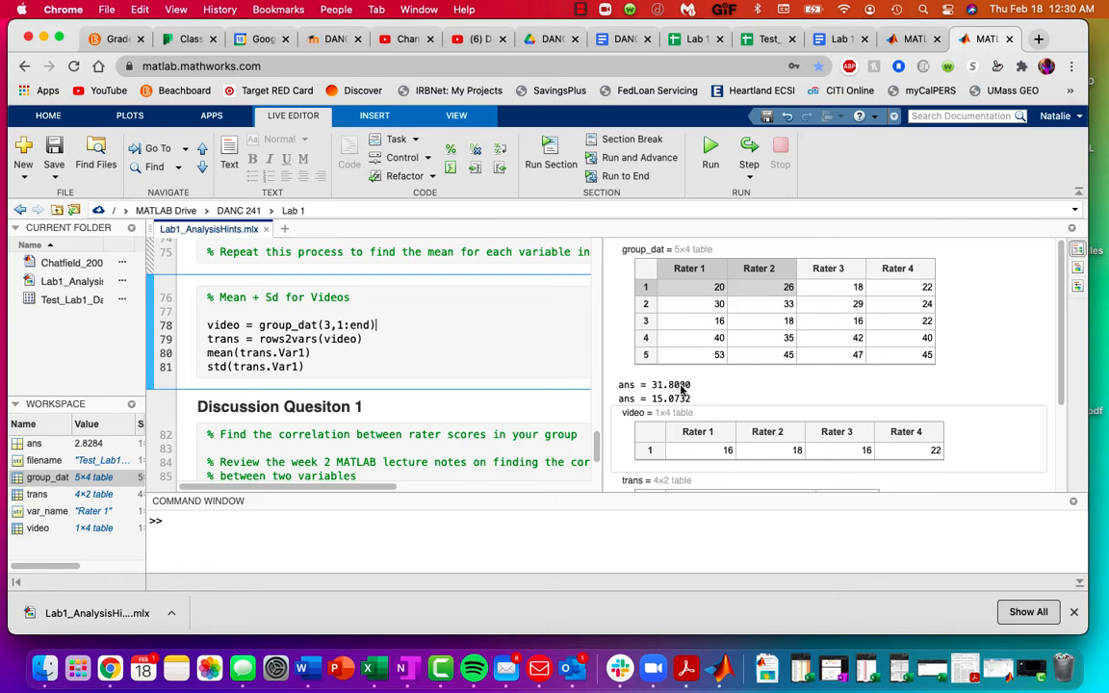
scroll(586, 388, down, 5)
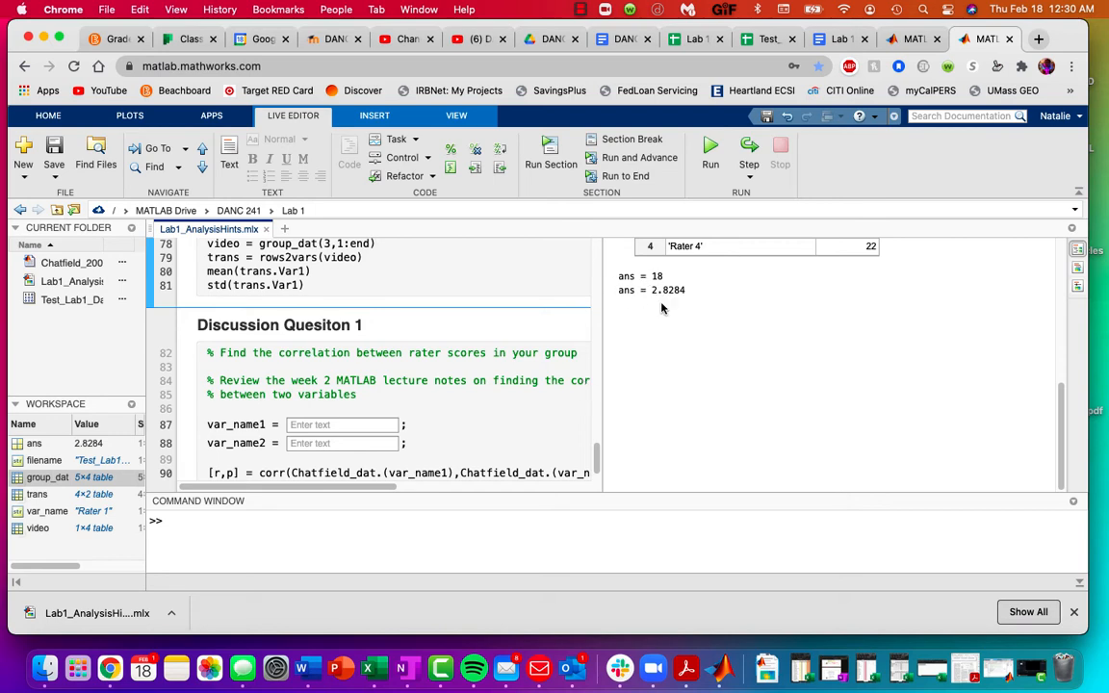
click(837, 41)
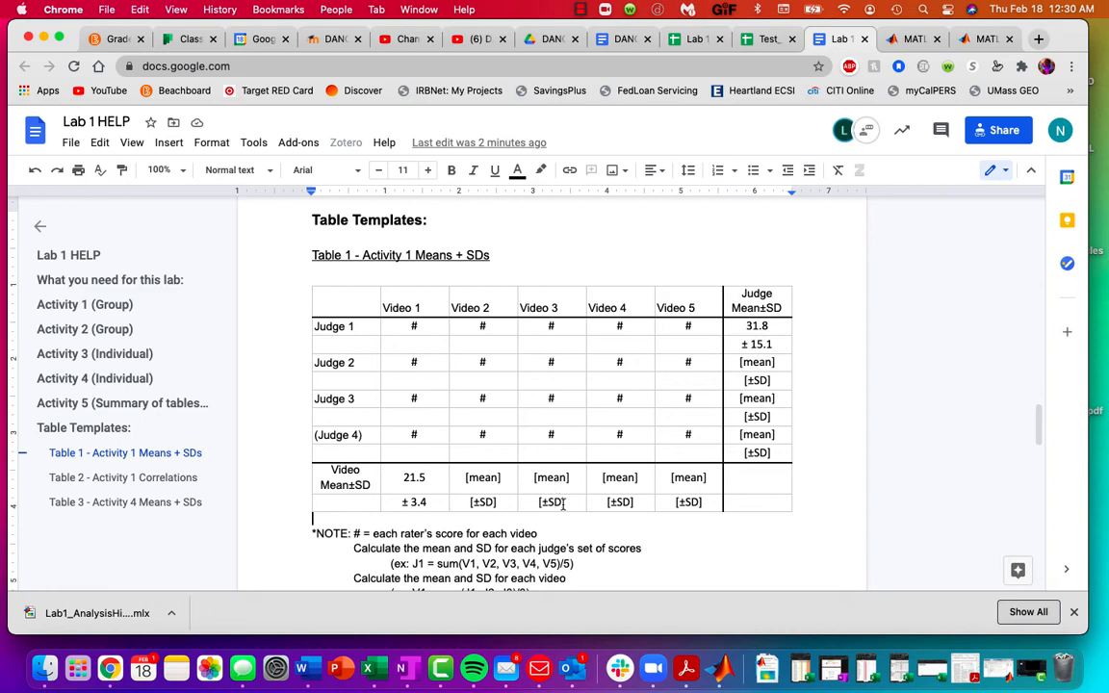
- Review the notes under Table 1, switch to MATLAB Online, and widen the code area at the Discussion Question 1 section
scroll(564, 502, down, 2)
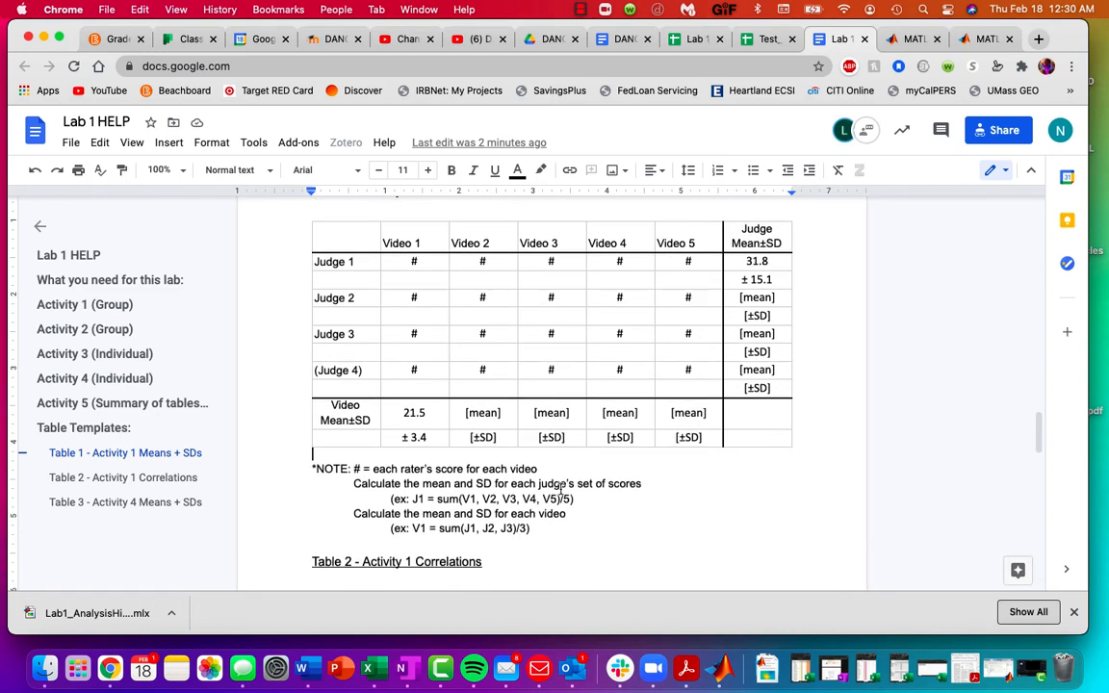
scroll(560, 488, up, 1)
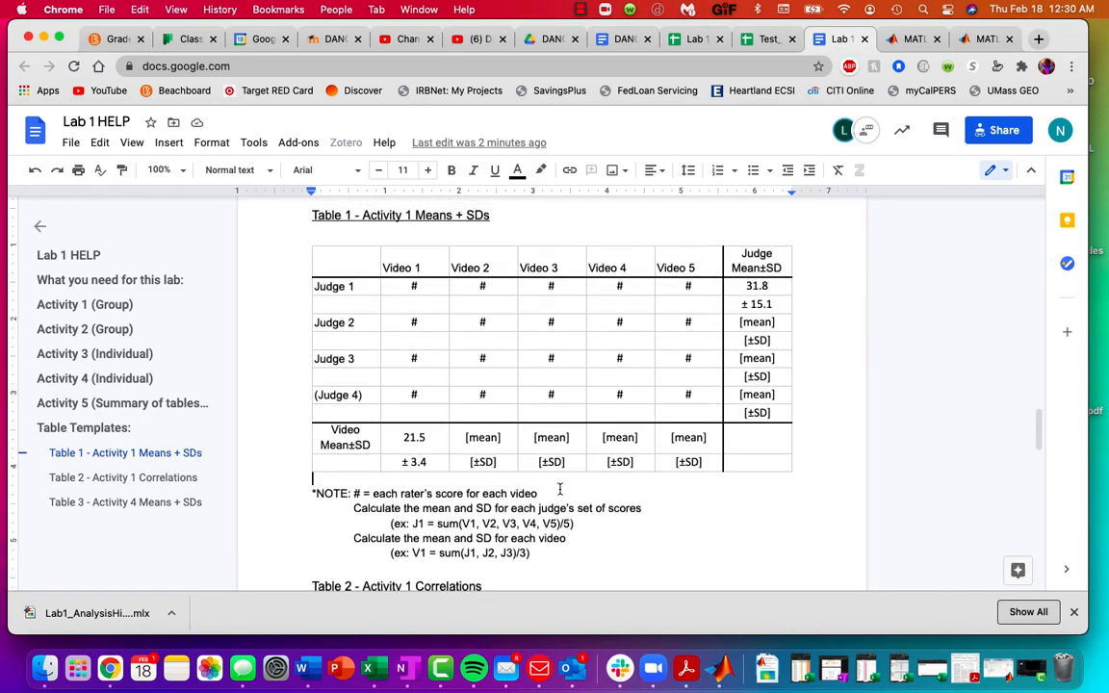
click(978, 44)
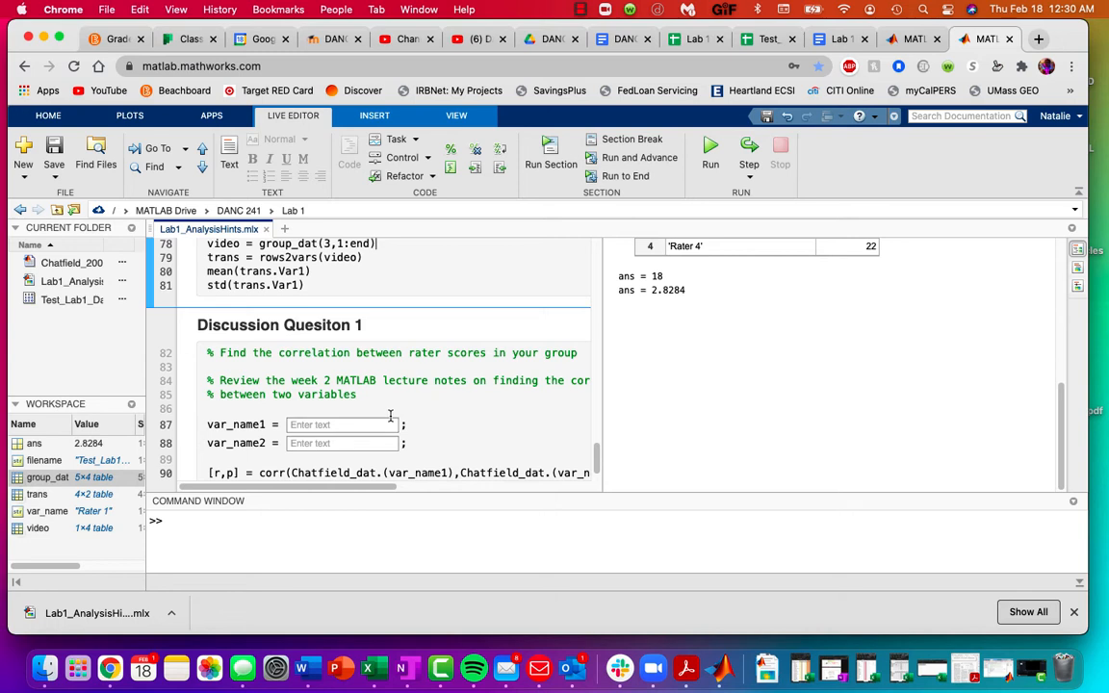
scroll(390, 416, down, 2)
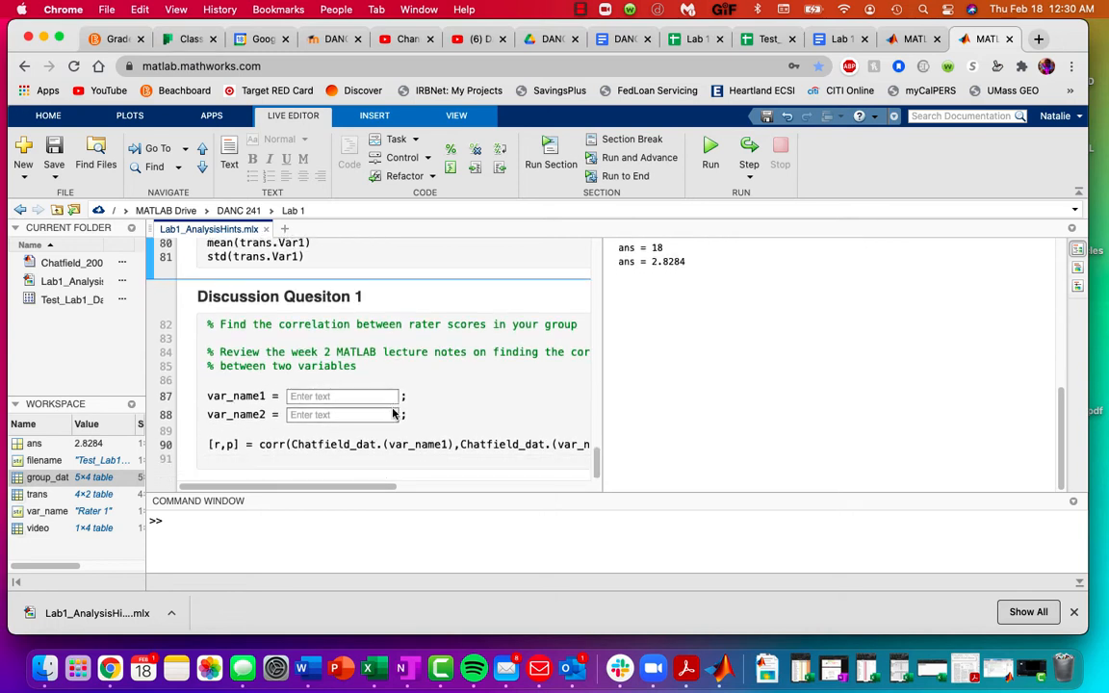
drag(604, 308, 775, 313)
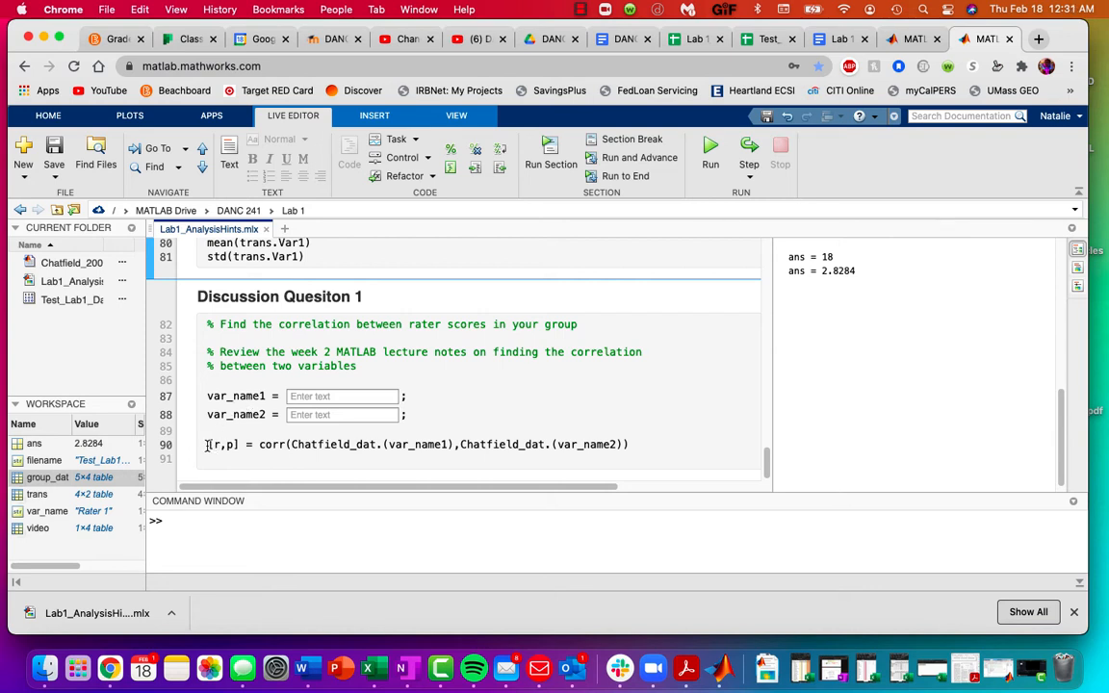
- Examine the corr line's outputs, function and two input arguments, and the comment about the correlation between rater scores
drag(208, 444, 637, 446)
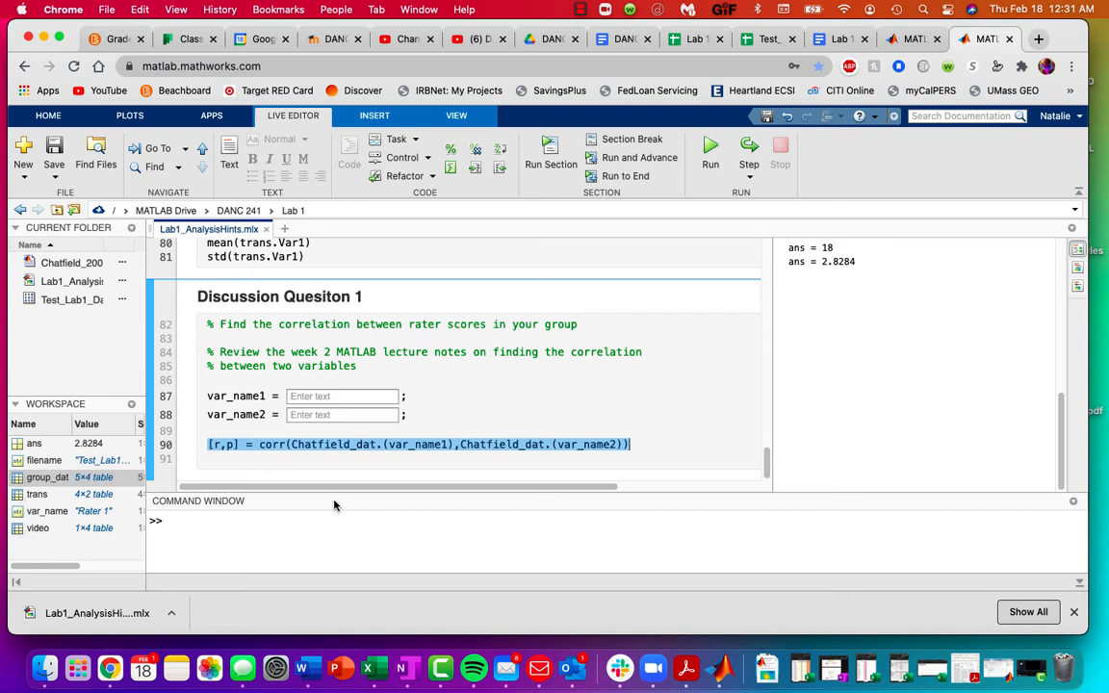
click(219, 445)
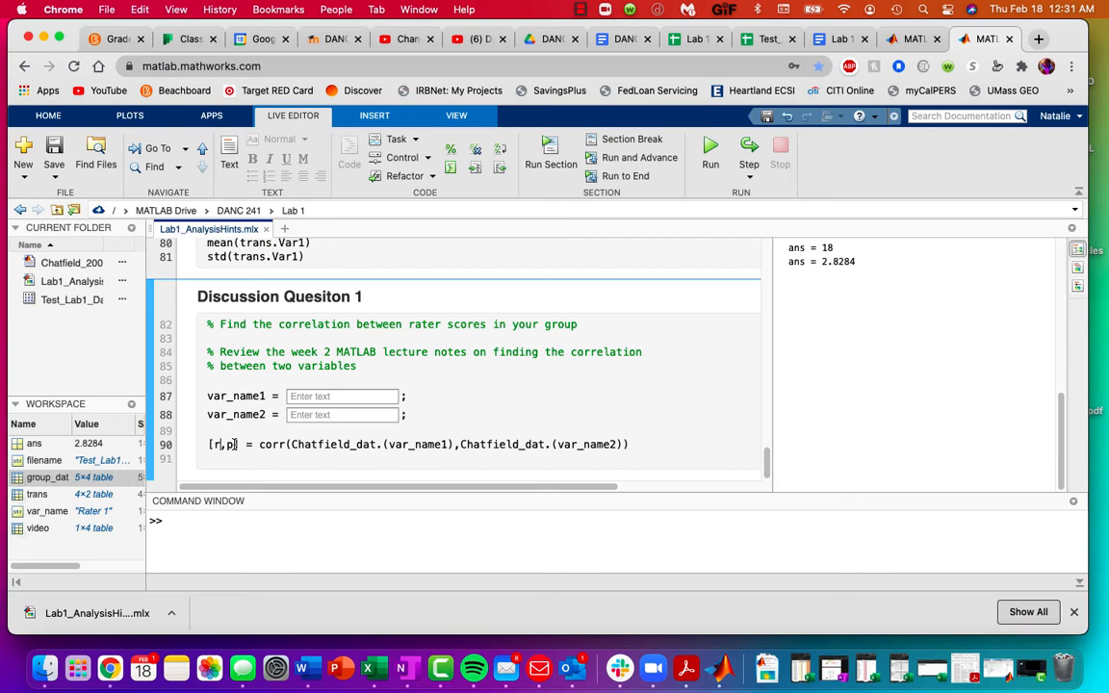
drag(208, 445, 285, 449)
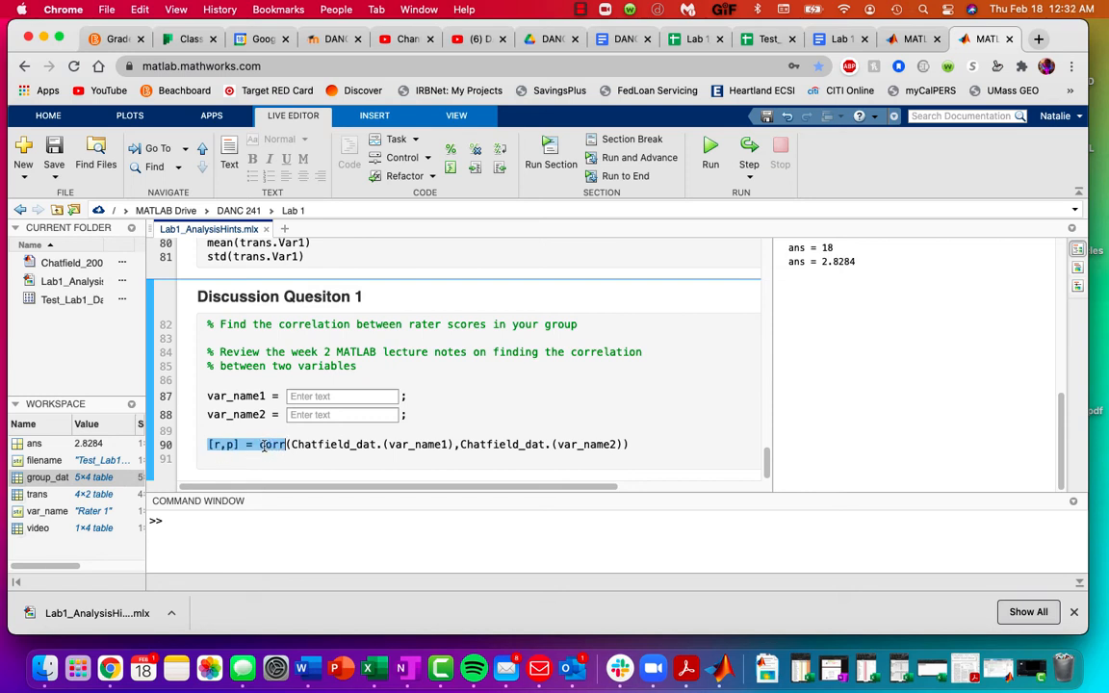
drag(260, 445, 286, 445)
drag(292, 445, 452, 440)
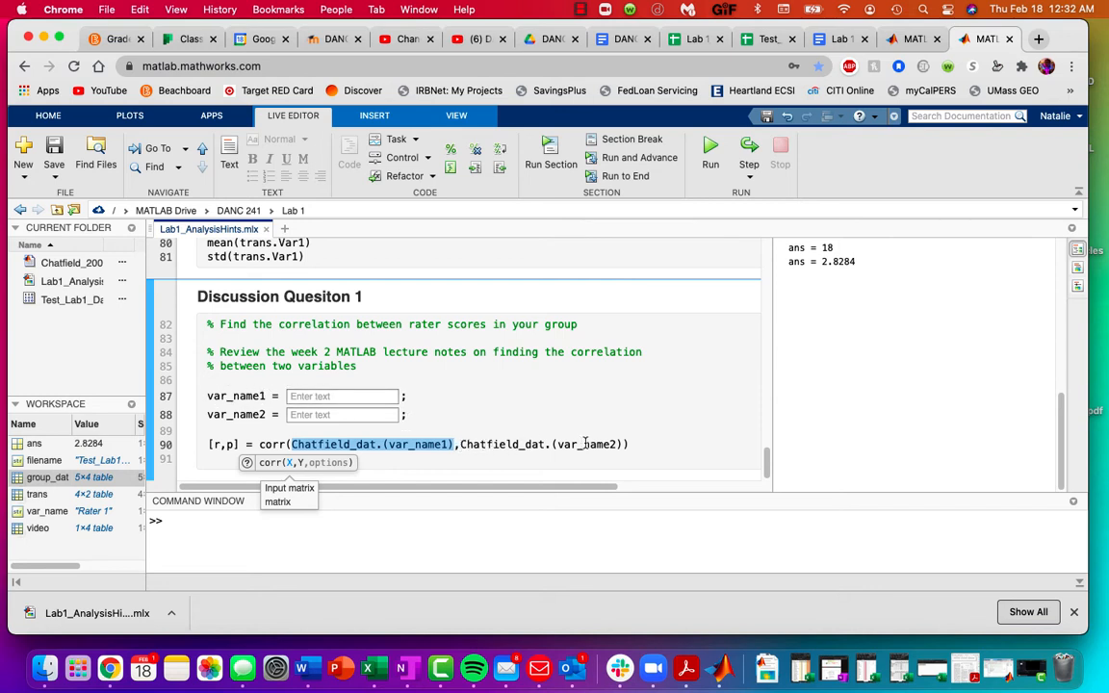
drag(622, 444, 460, 451)
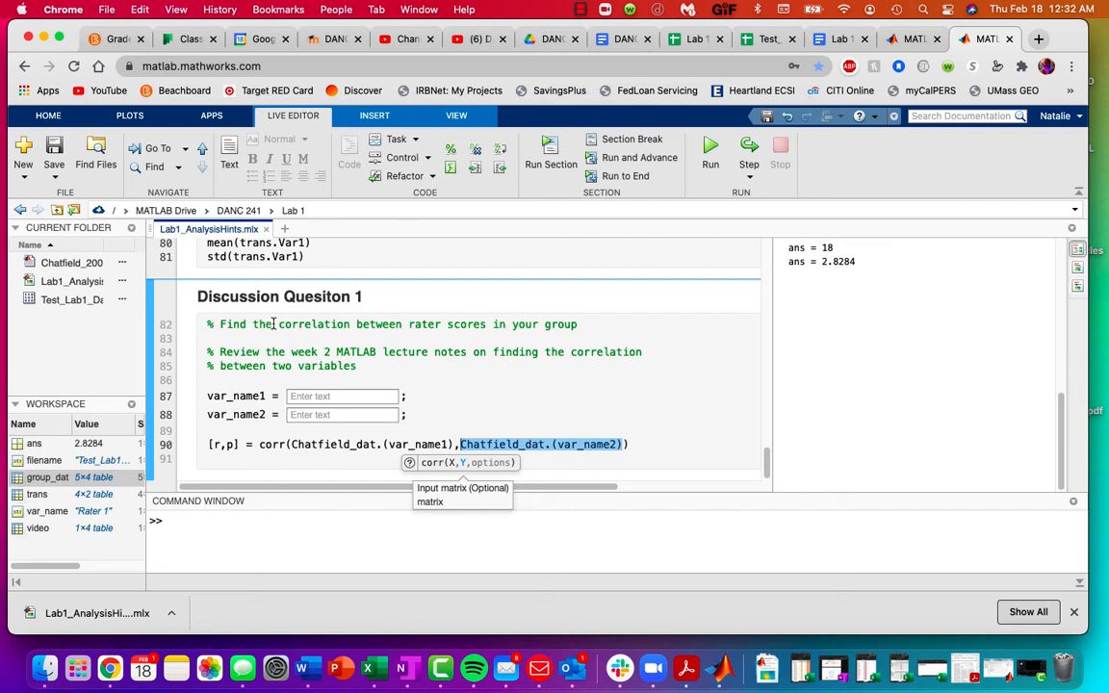
drag(279, 326, 581, 328)
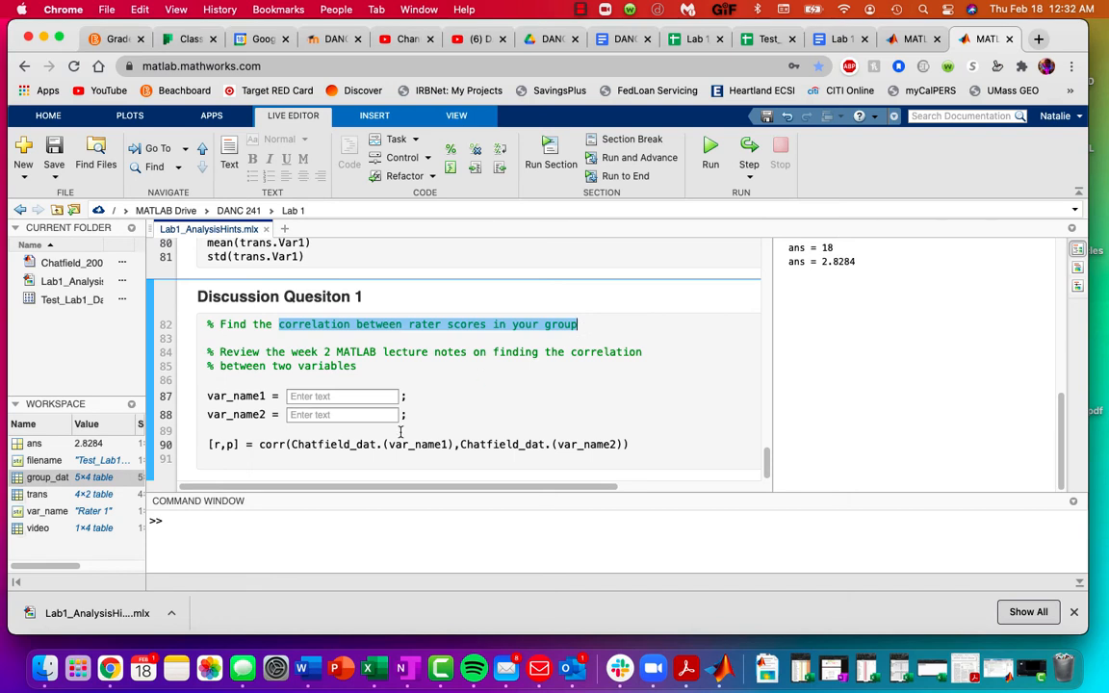
- Replace Chatfield_dat with group_dat in the first argument of the corr line
drag(291, 444, 382, 444)
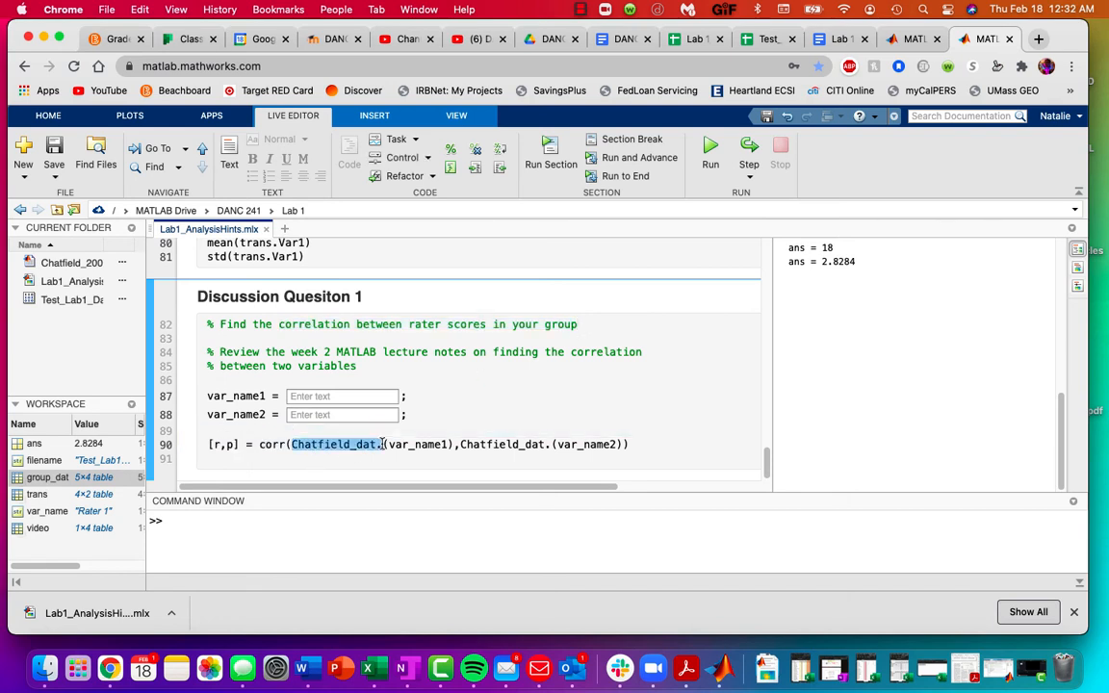
click(349, 446)
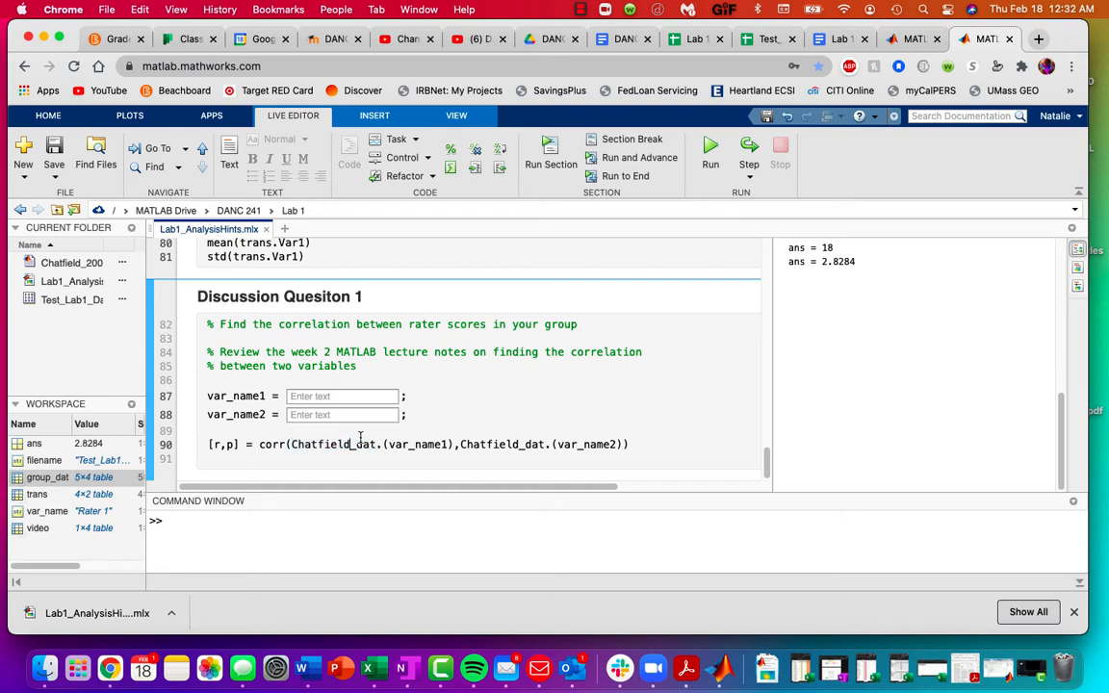
key(BackSpace)
key(BackSpace)
key(BackSpace)
key(BackSpace)
key(BackSpace)
key(BackSpace)
key(BackSpace)
key(BackSpace)
key(BackSpace)
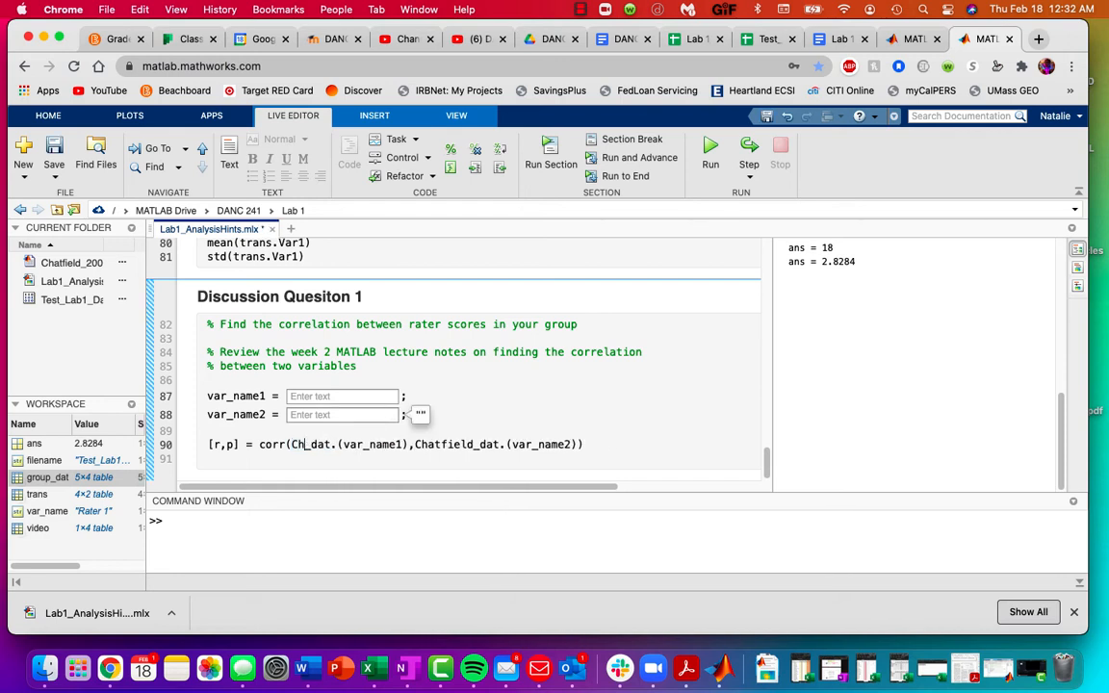
text(group)
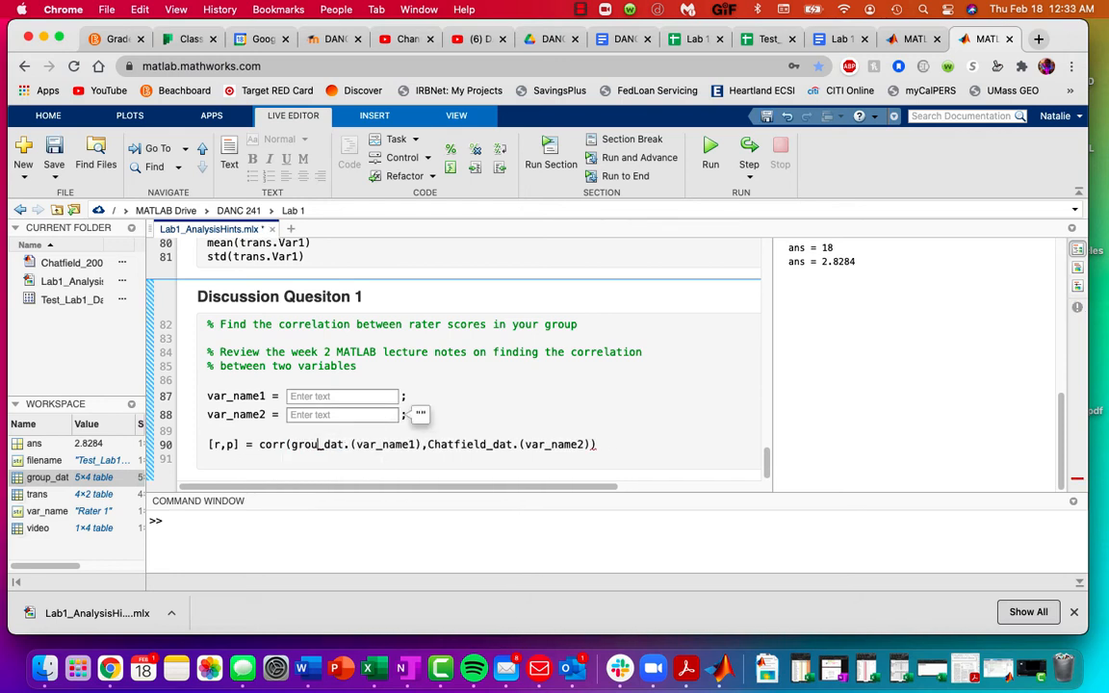
click(253, 517)
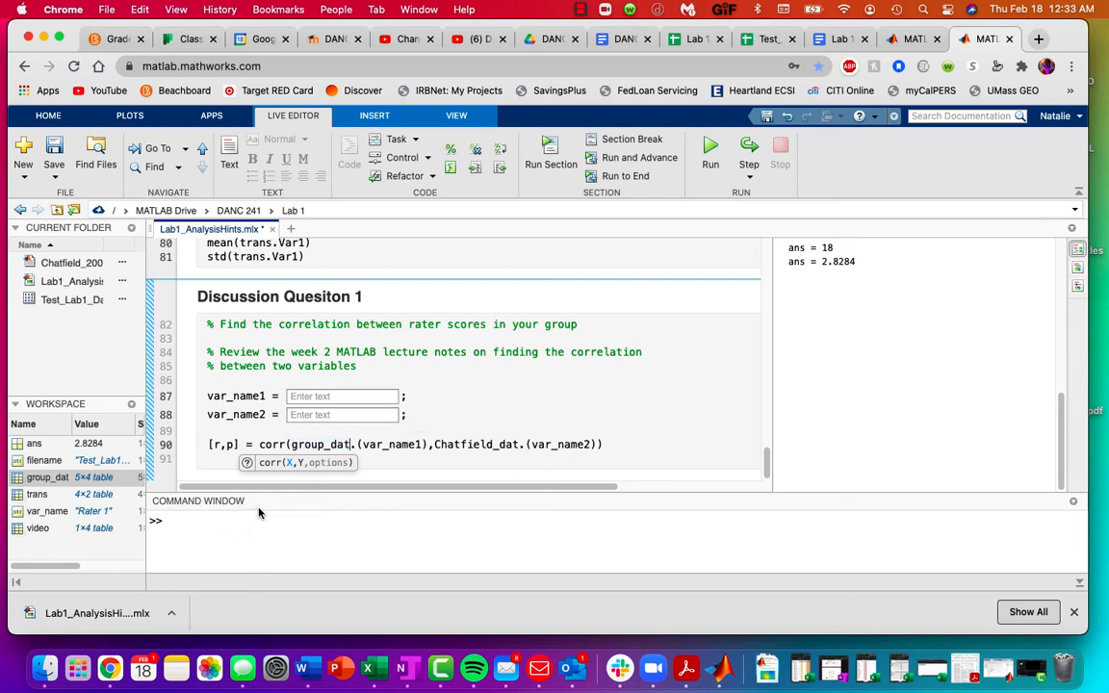
- Replace Chatfield_dat with group_dat in the second argument of the corr line
click(490, 445)
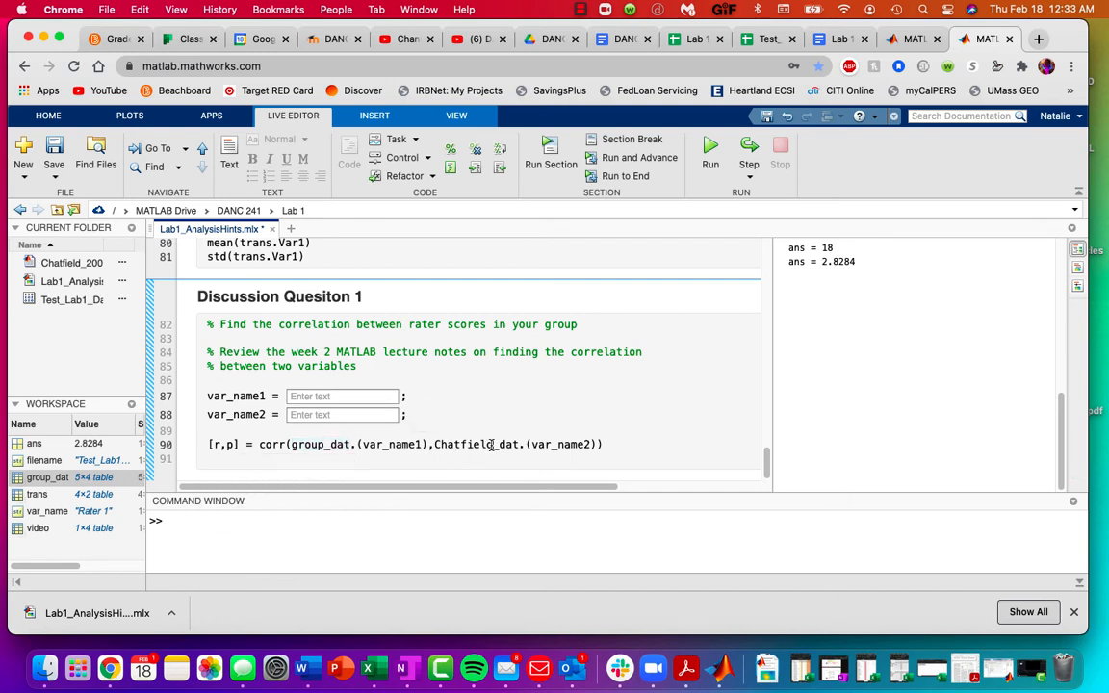
key(BackSpace)
key(BackSpace)
key(BackSpace)
key(BackSpace)
key(BackSpace)
key(BackSpace)
key(BackSpace)
key(BackSpace)
key(BackSpace)
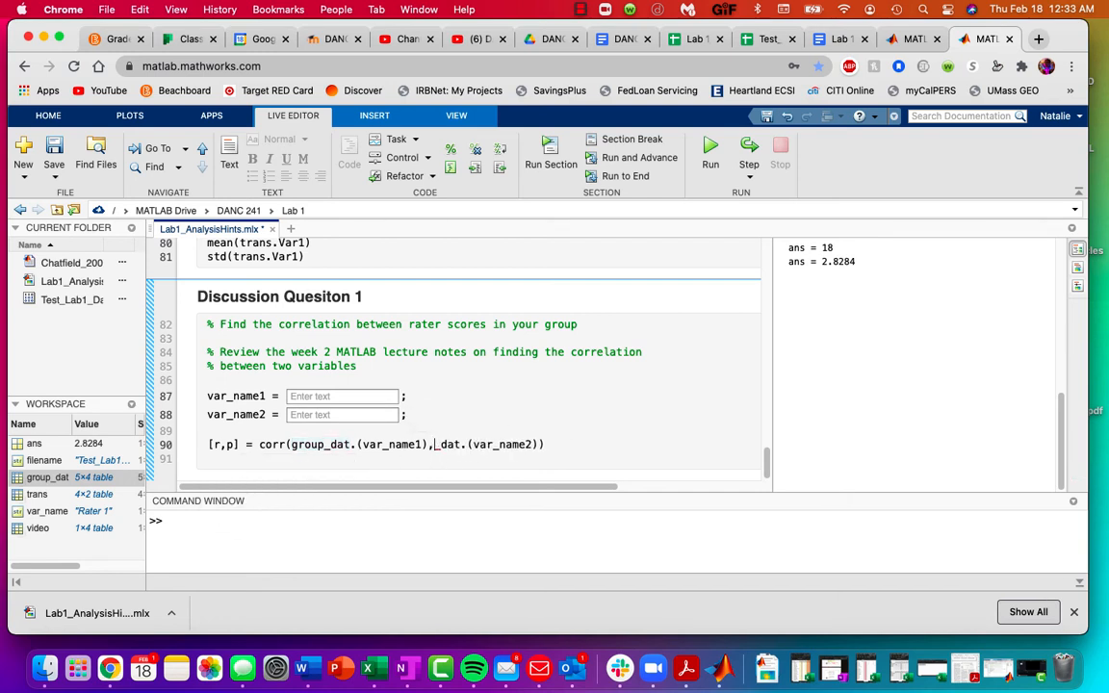
text(group)
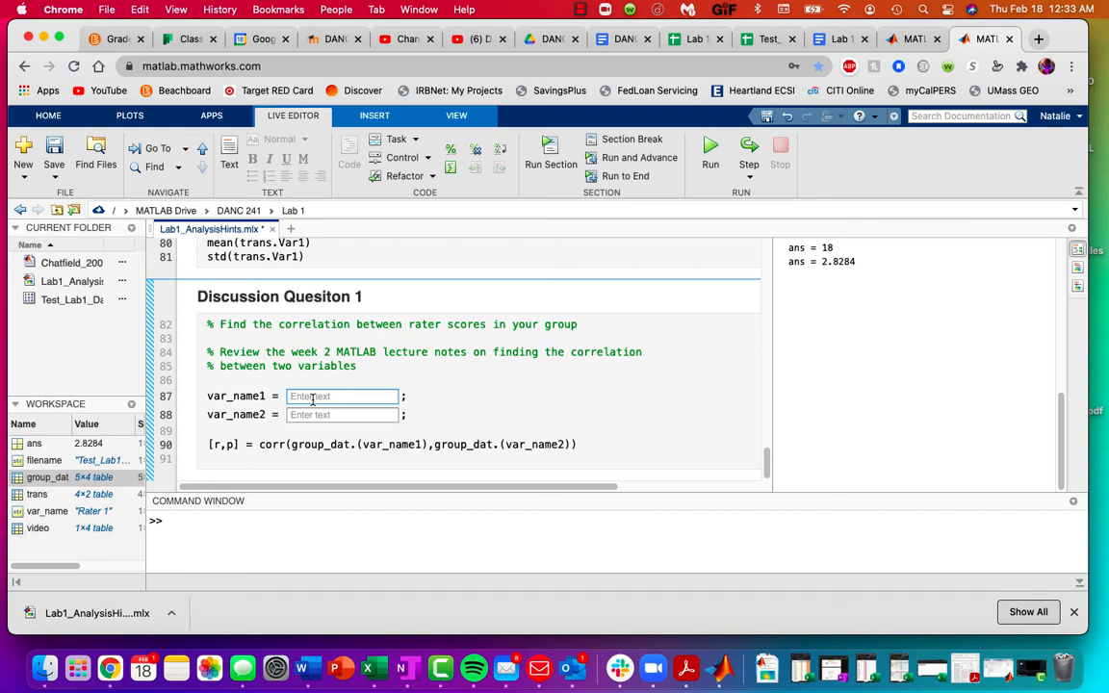
- Set var_name1 to Rater 1 and var_name2 to Rater 2, and run the Discussion Question 1 section
text(Rater 1)
key(Return)
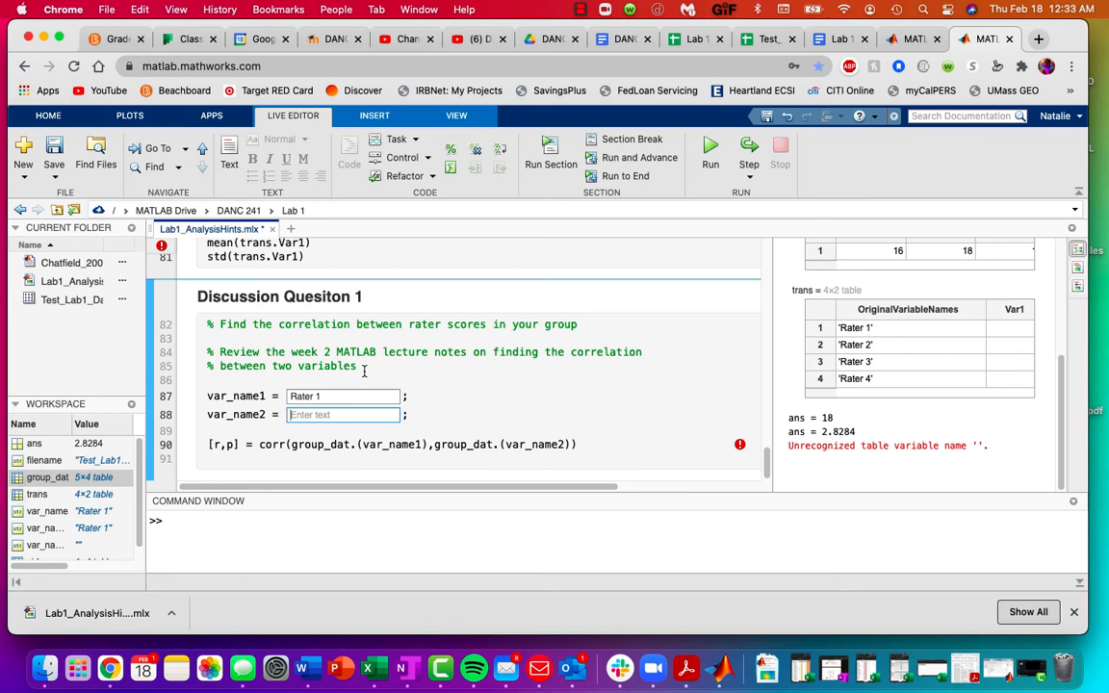
text(Rater 2)
click(435, 415)
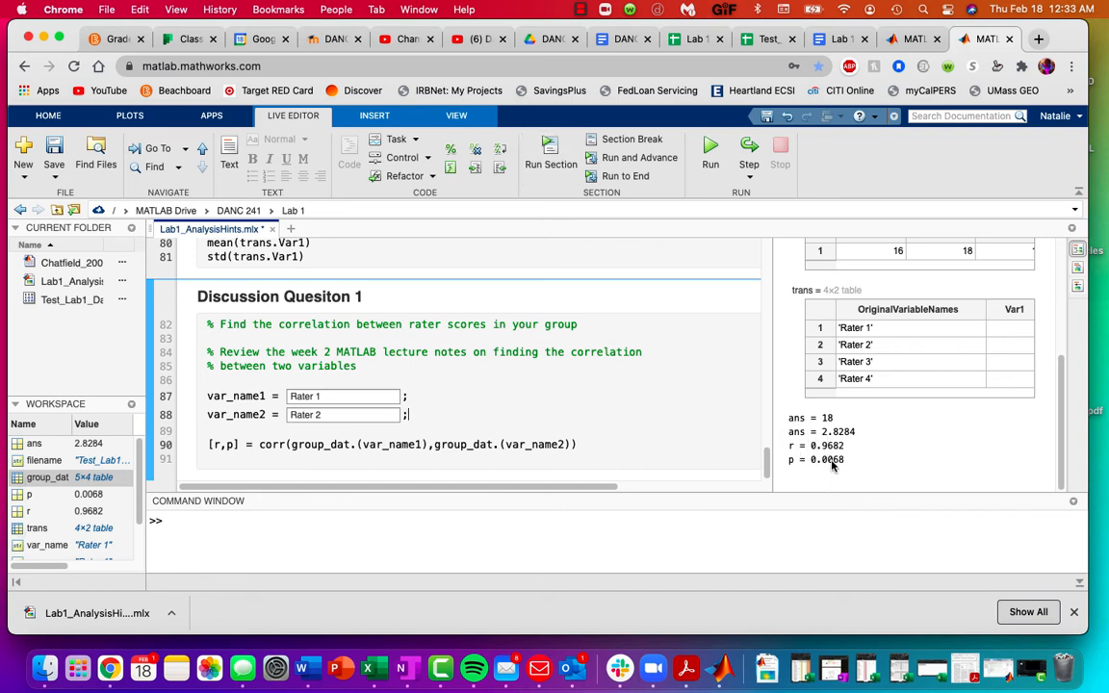
click(550, 150)
- Open the group_dat table, compare the Rater 1 and Rater 2 columns with the r and p output, and close the table
click(52, 481)
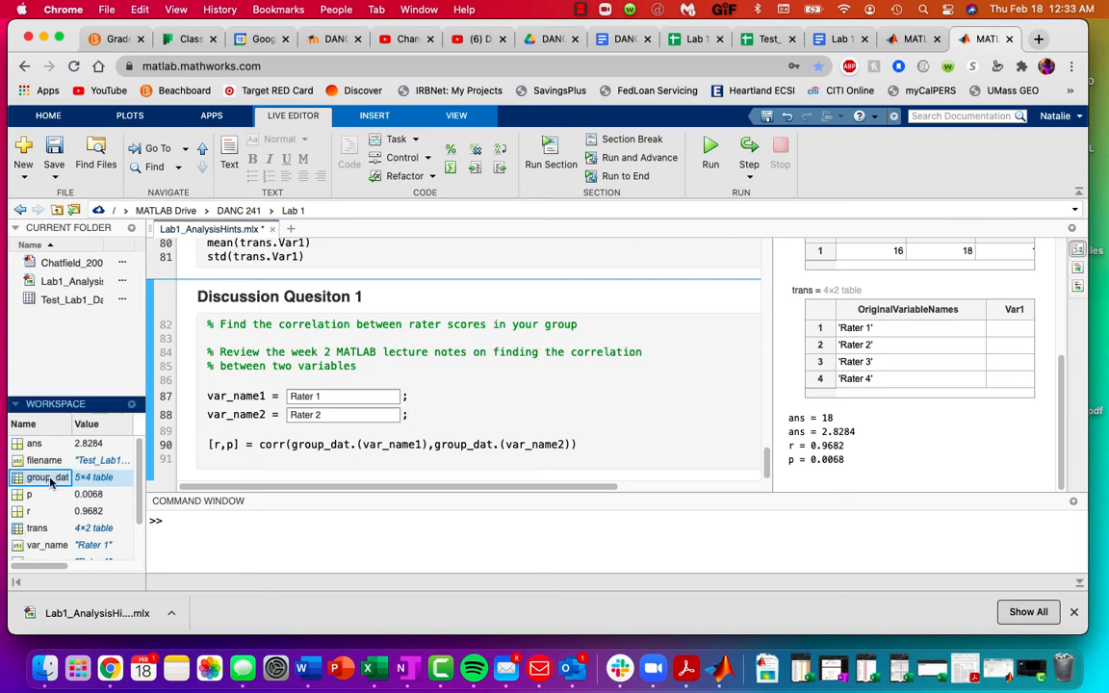
double_click(50, 479)
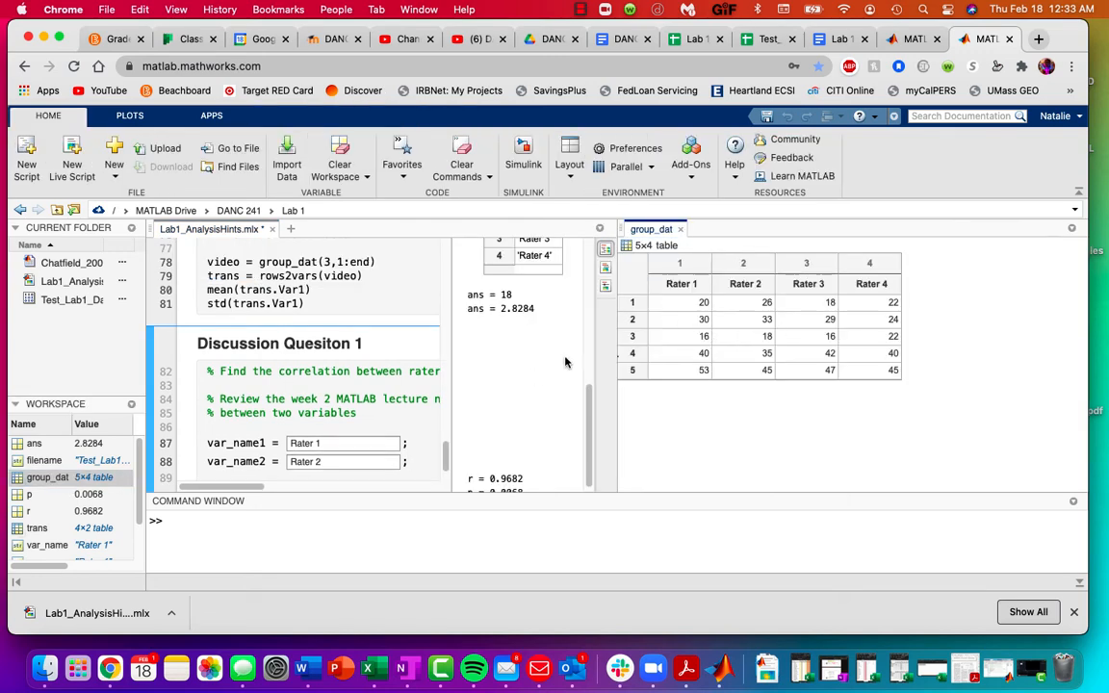
click(674, 263)
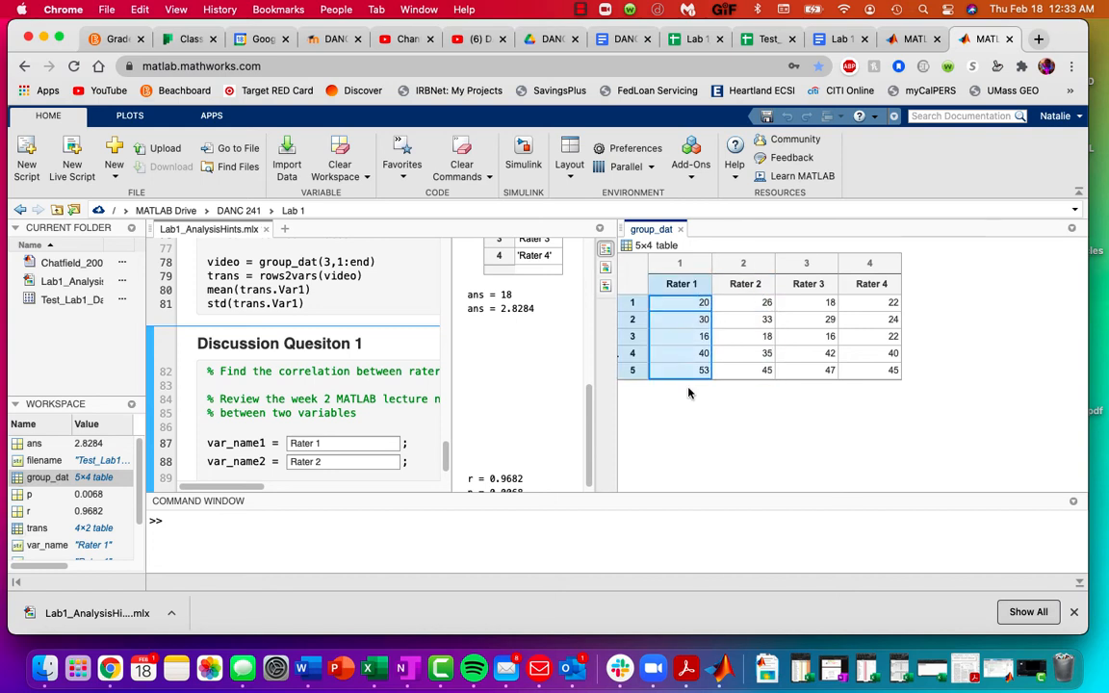
drag(727, 375, 746, 377)
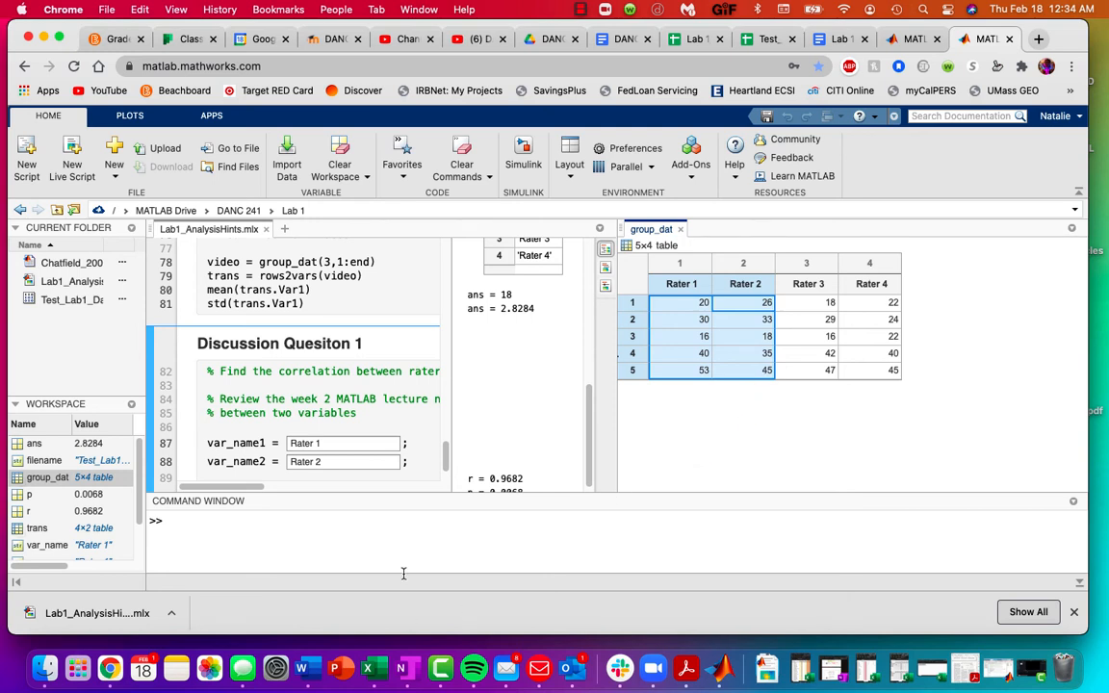
scroll(533, 427, down, 1)
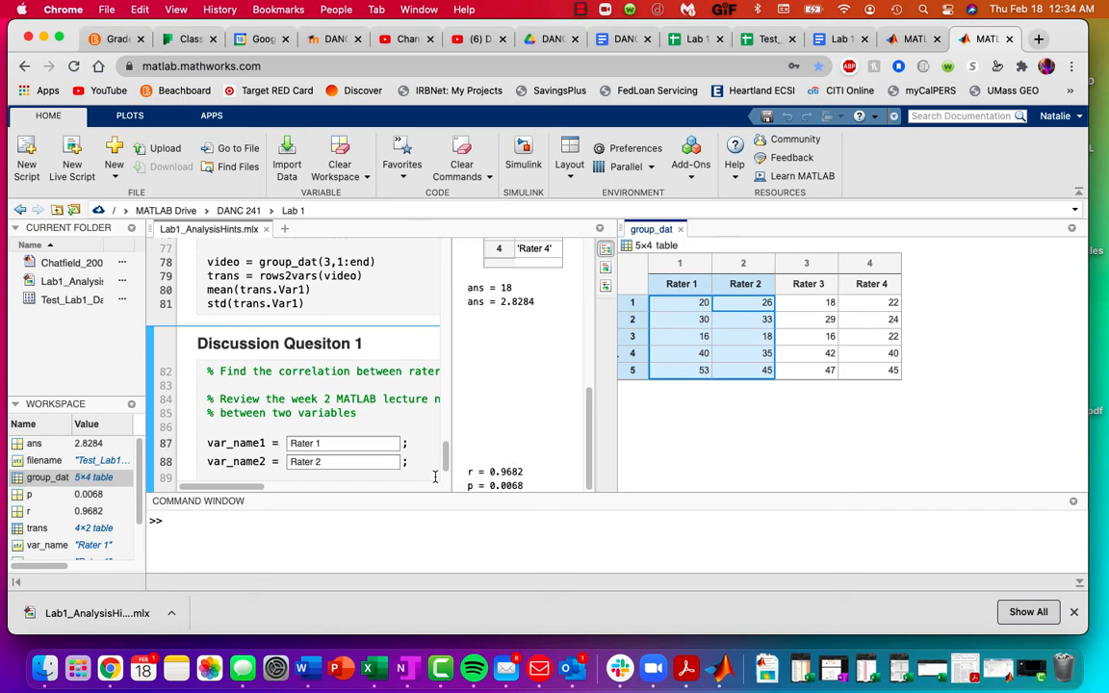
click(681, 231)
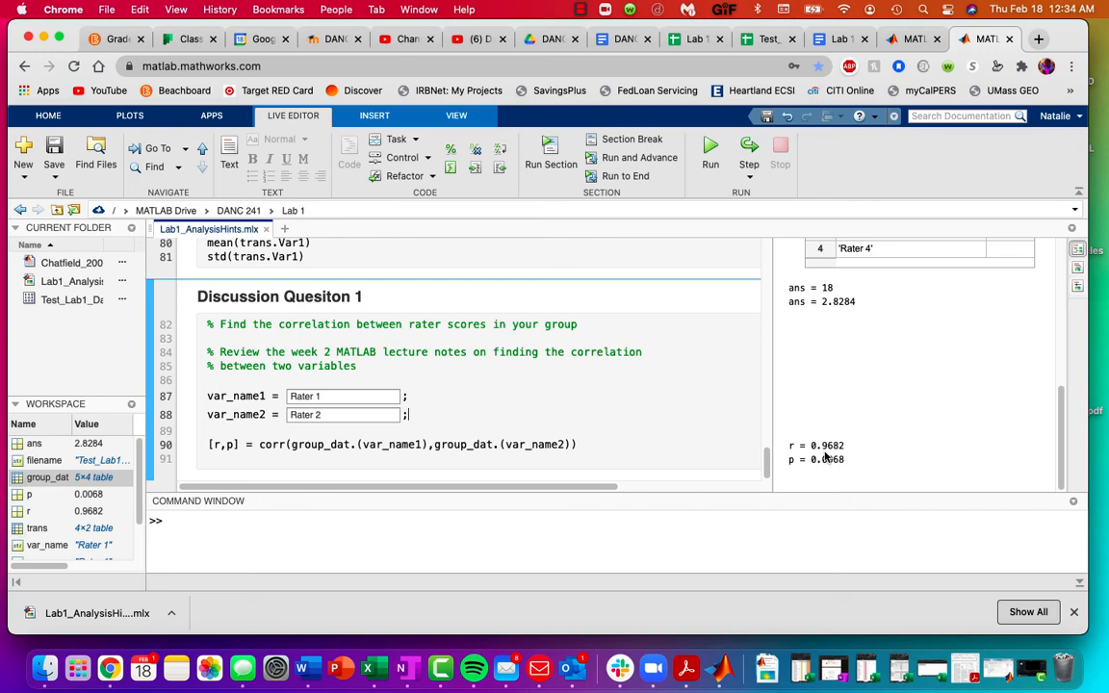
- In the Google Docs lab document, enter r = 0.97 in the Judge 2 row, Judge 1 column of Table 2
click(839, 39)
scroll(414, 423, down, 7)
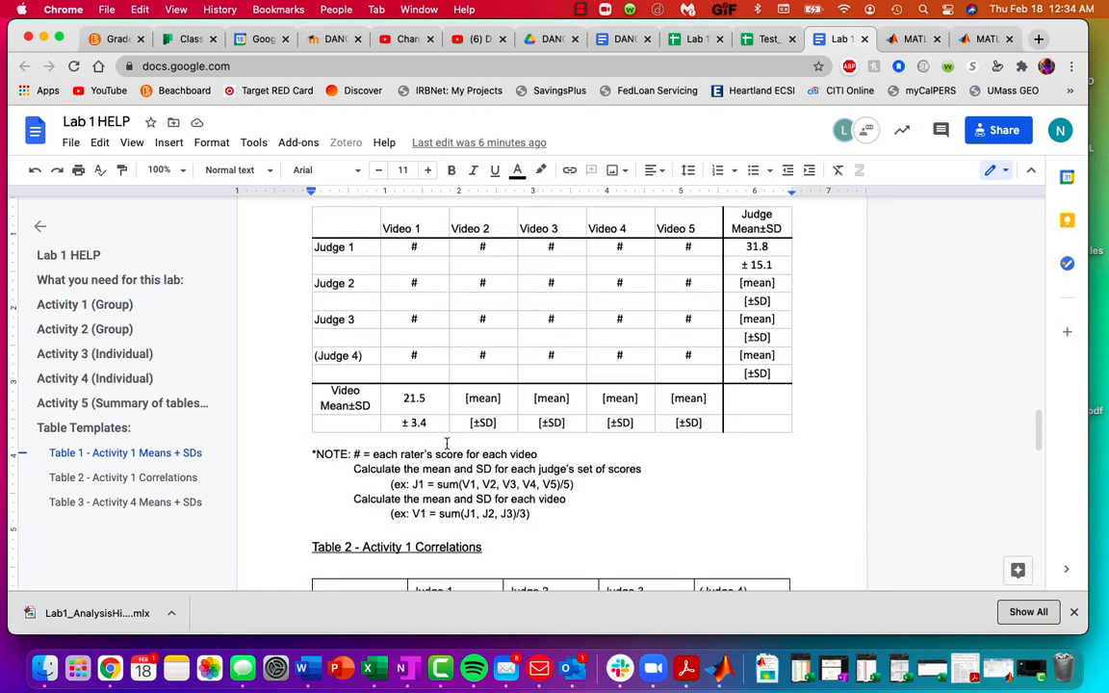
scroll(433, 424, up, 1)
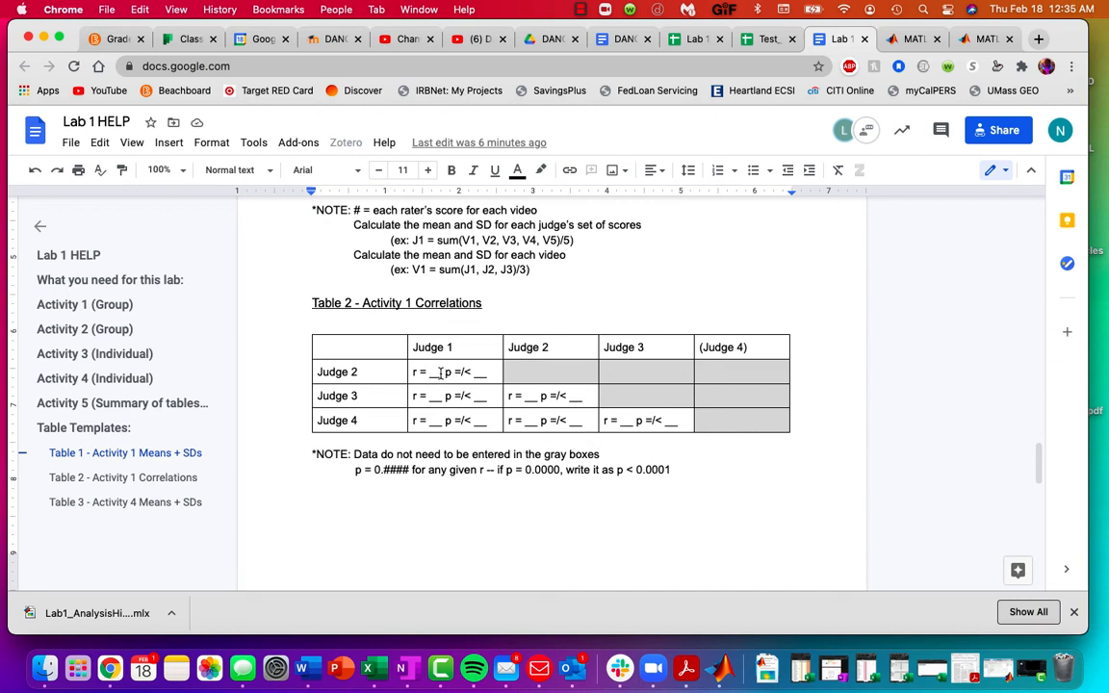
click(443, 371)
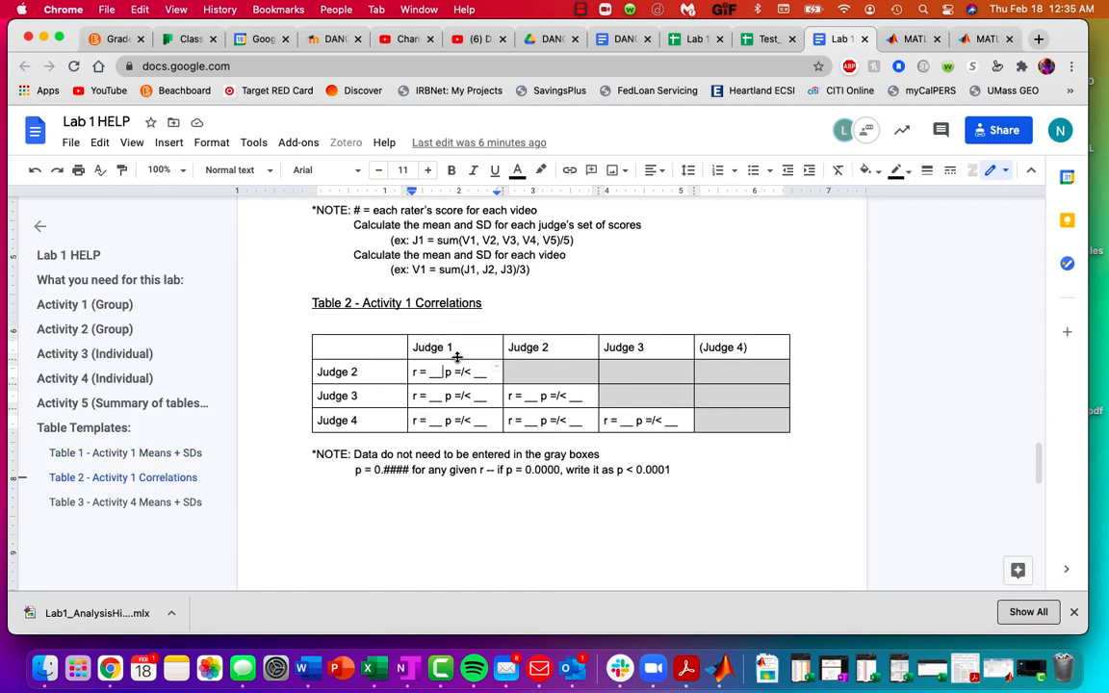
key(BackSpace)
key(BackSpace)
text(0.)
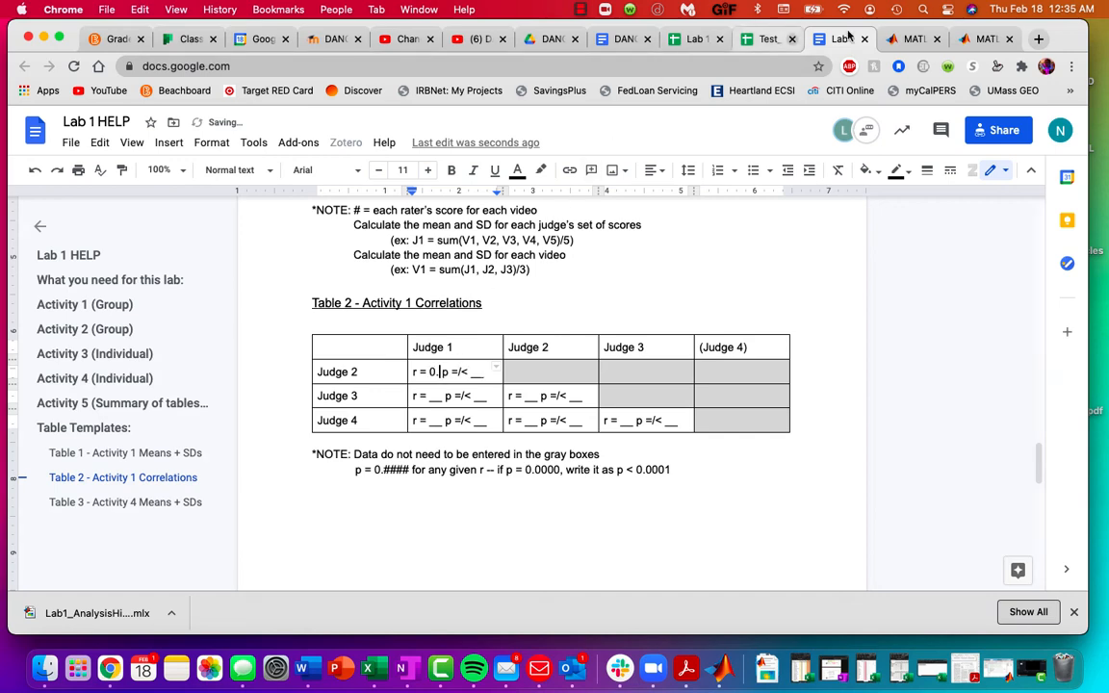
click(987, 39)
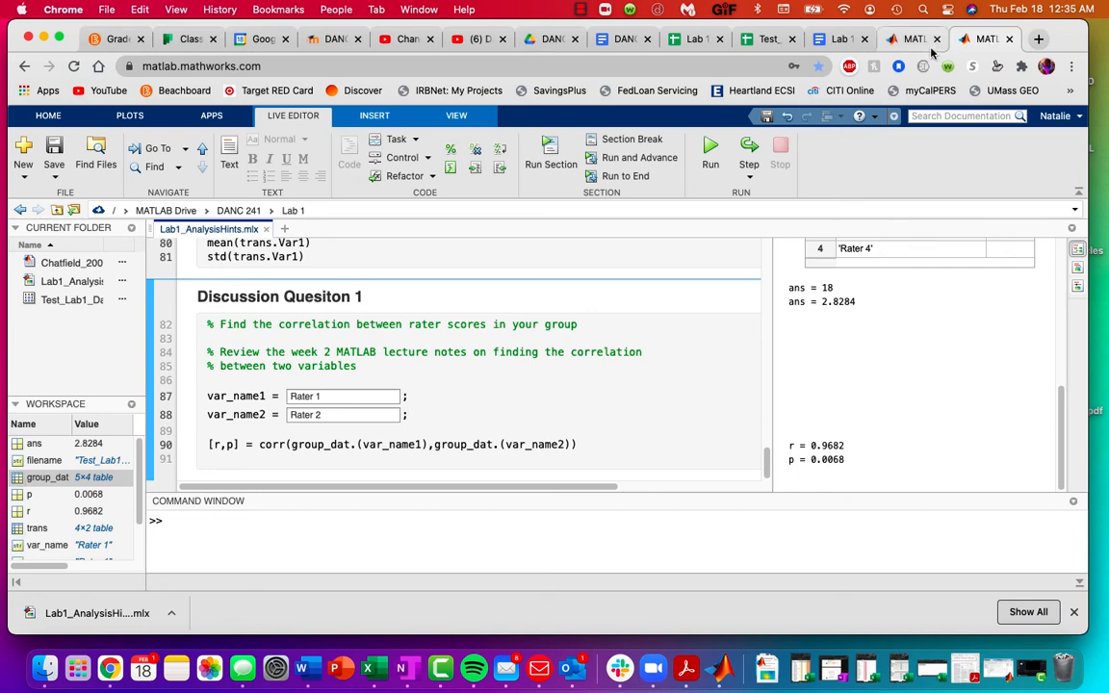
click(840, 40)
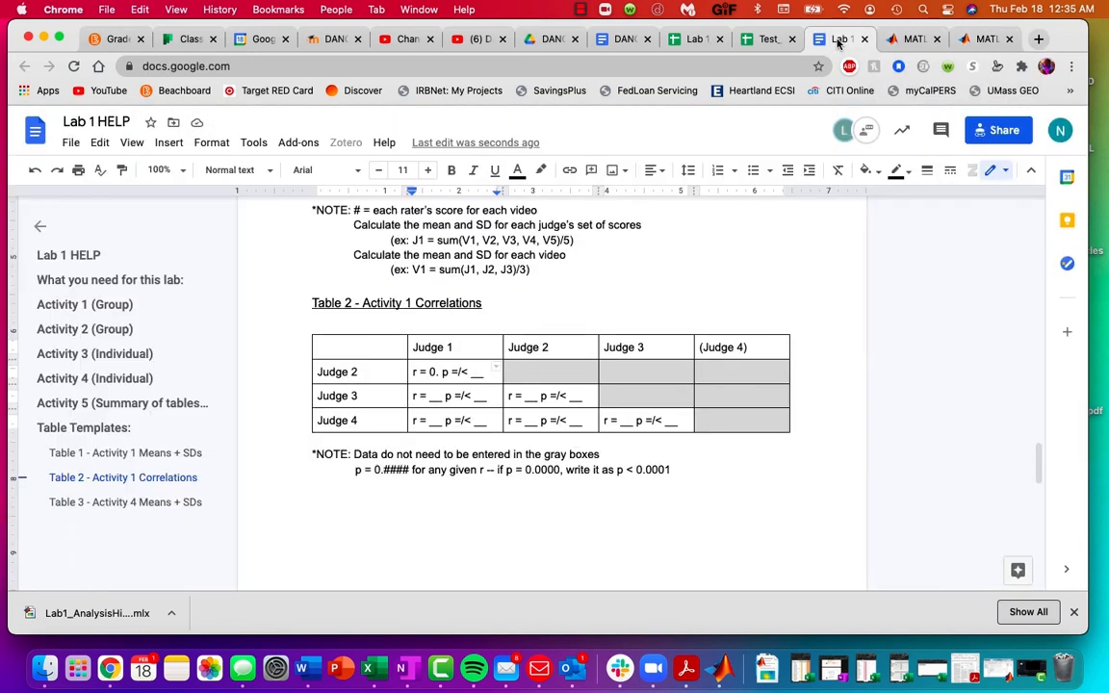
text(97)
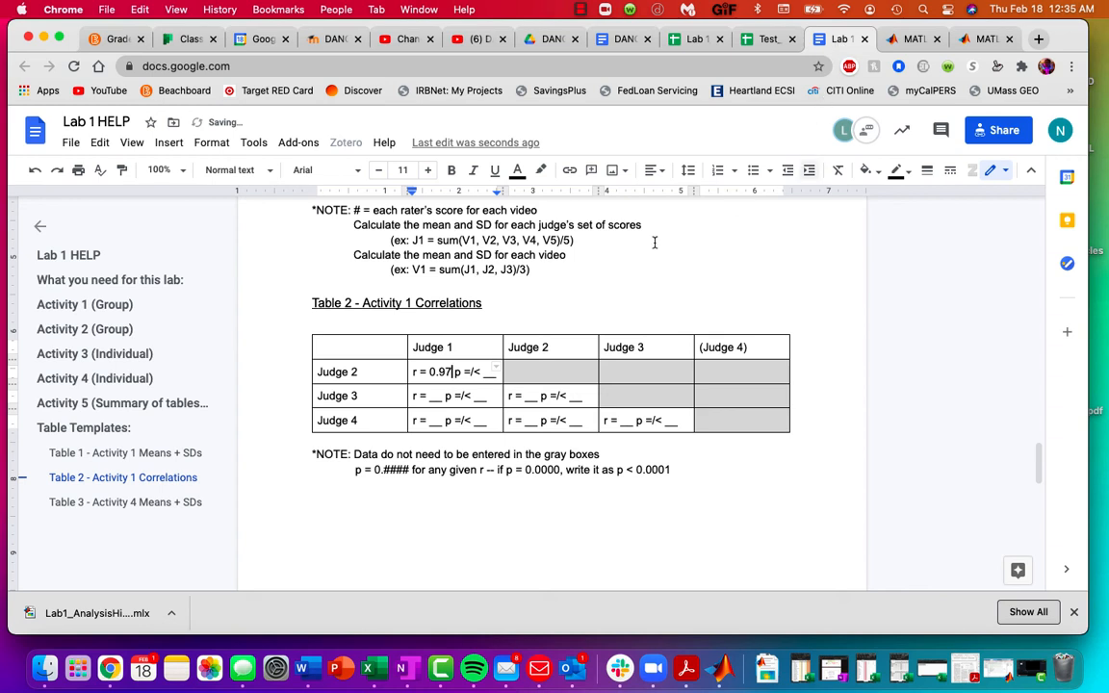
- Complete the same Judge 2 and Judge 1 cell with p = 0.01, replacing the =/< placeholder
click(486, 375)
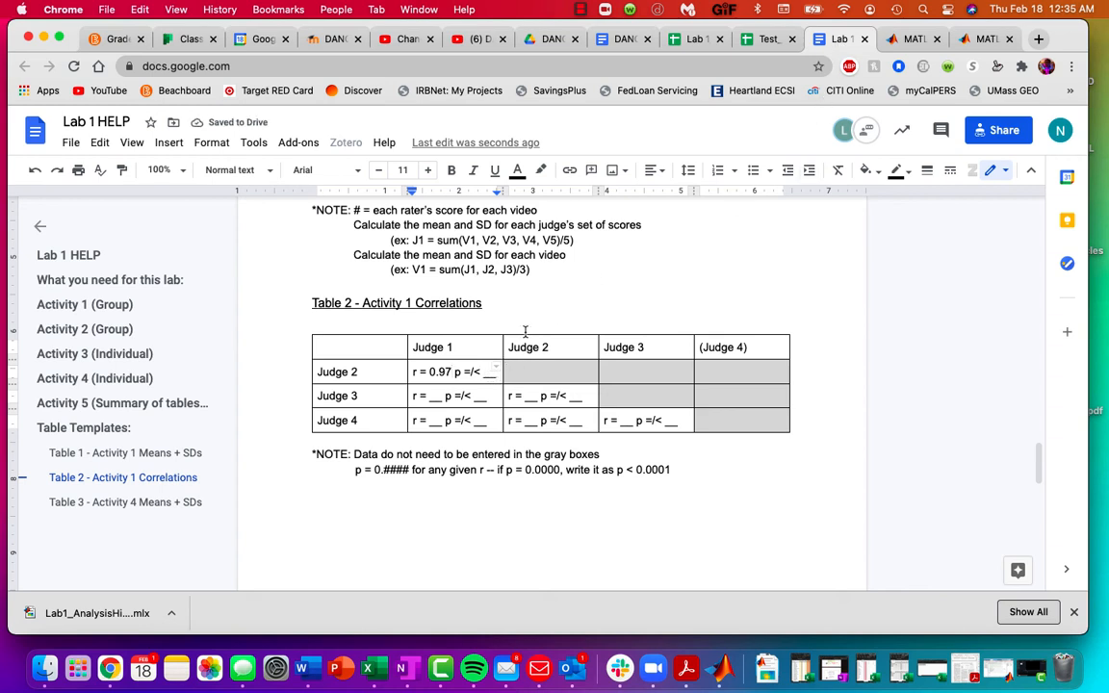
key(BackSpace)
key(BackSpace)
key(BackSpace)
key(Delete)
key(Delete)
text(0.01)
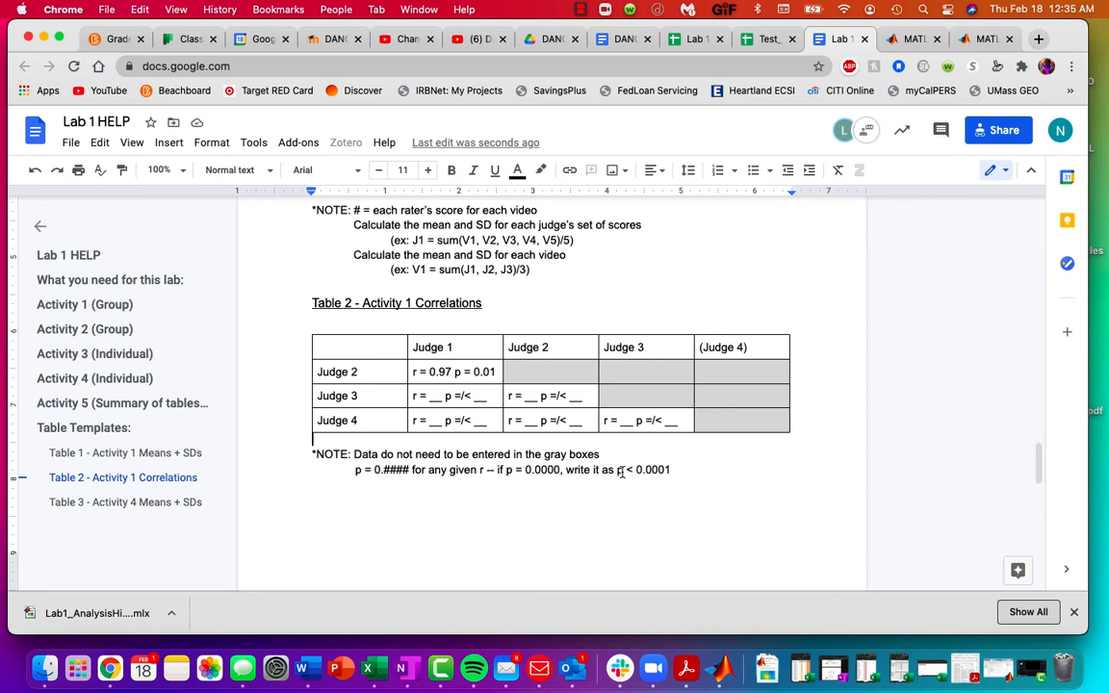
- Review the note under Table 2 on writing p = 0.0000 as p < 0.0001, and check the MATLAB correlation section
drag(617, 470, 680, 470)
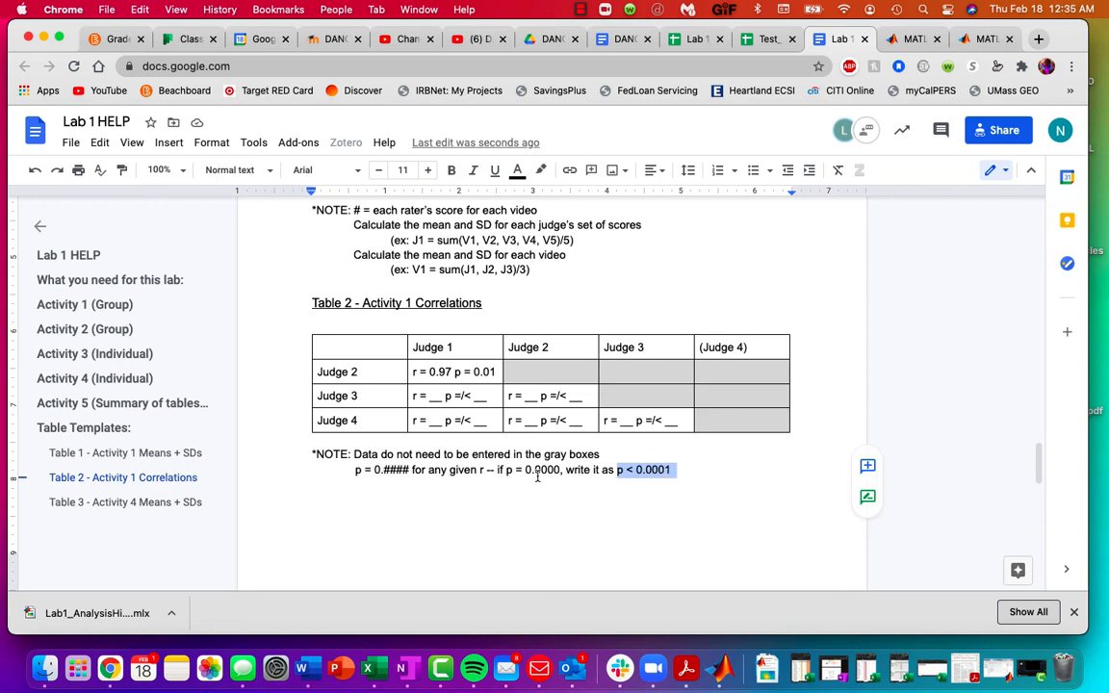
drag(507, 470, 558, 470)
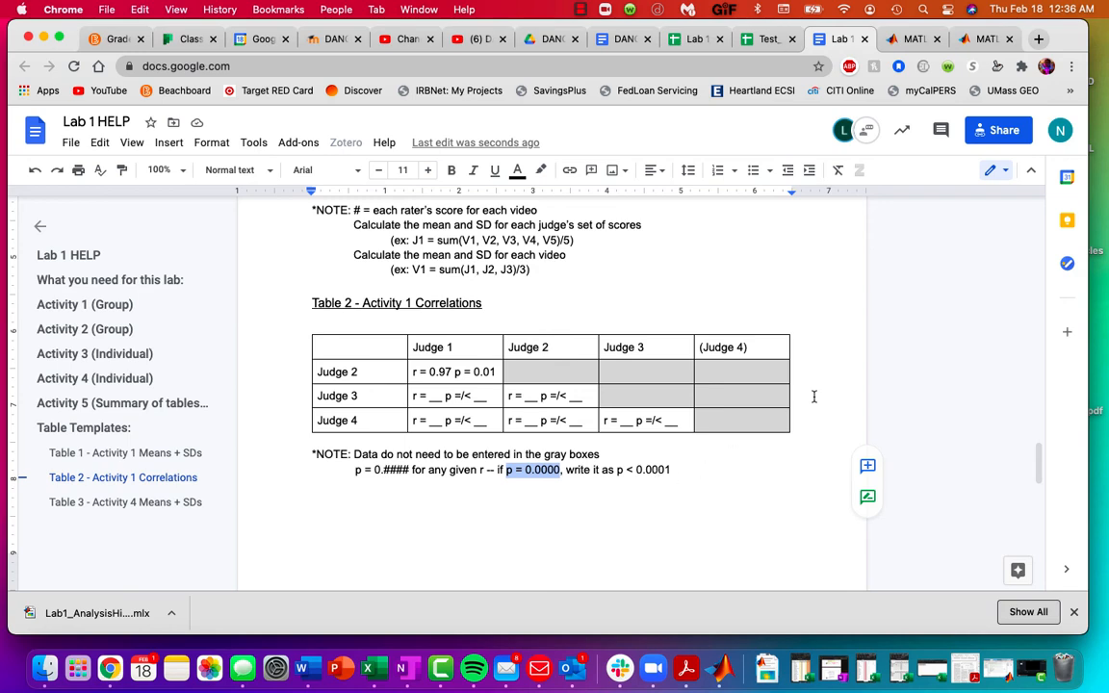
click(980, 42)
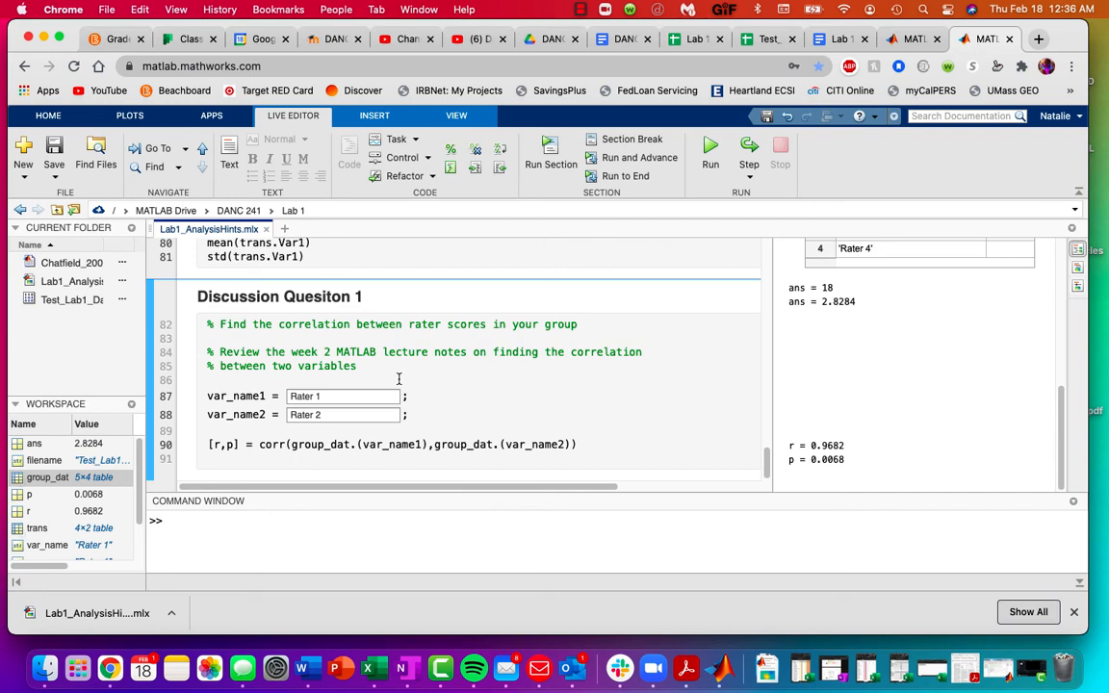
click(838, 38)
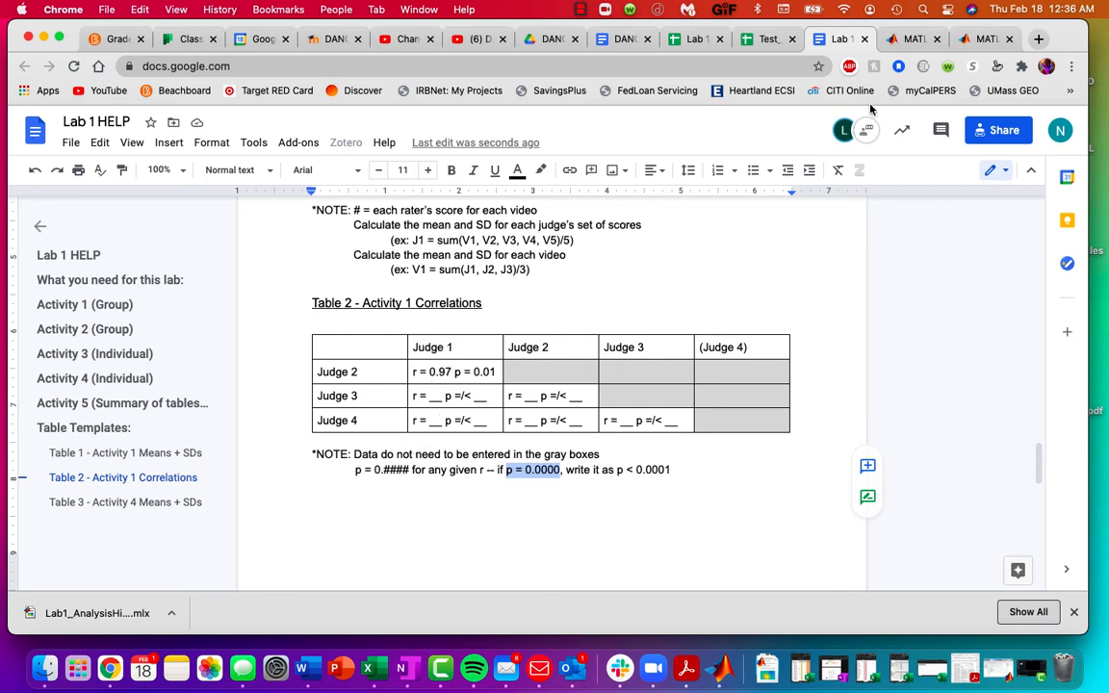
- In MATLAB, set var_name2 to Rater 4 and run the Discussion Question 1 section
click(982, 38)
click(326, 415)
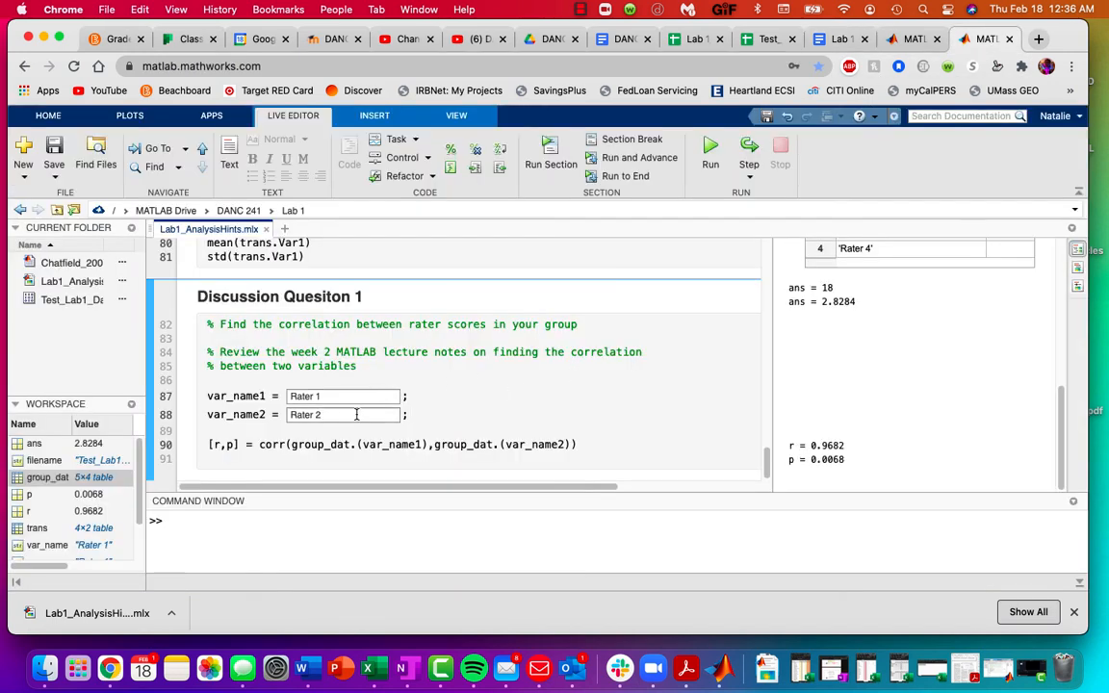
key(BackSpace)
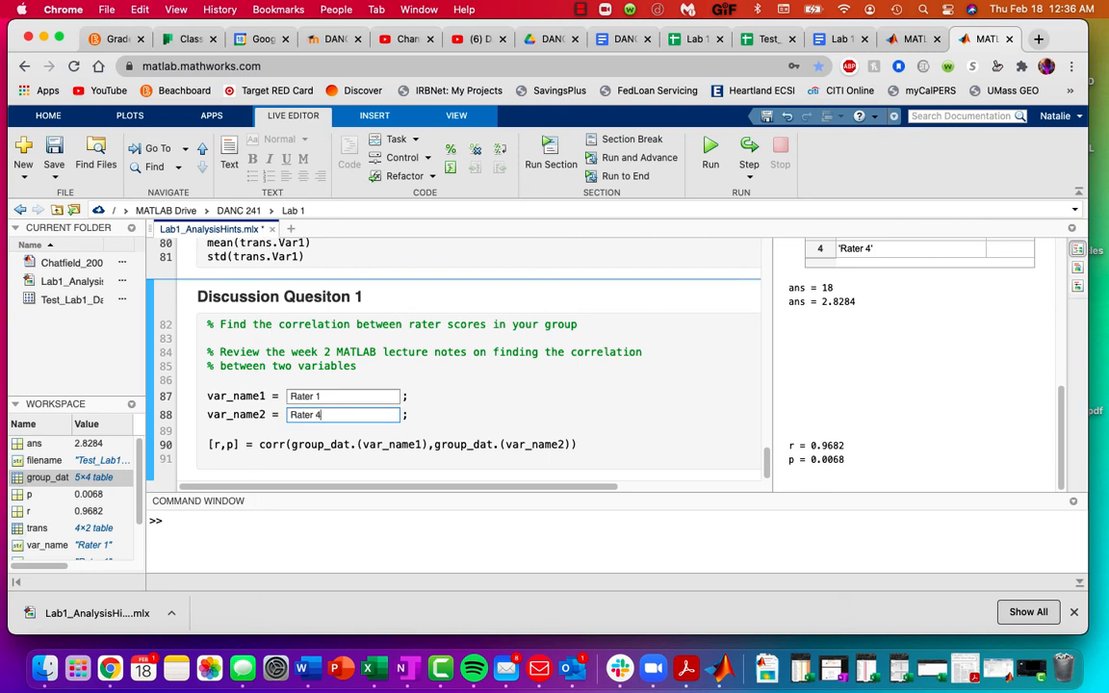
click(452, 411)
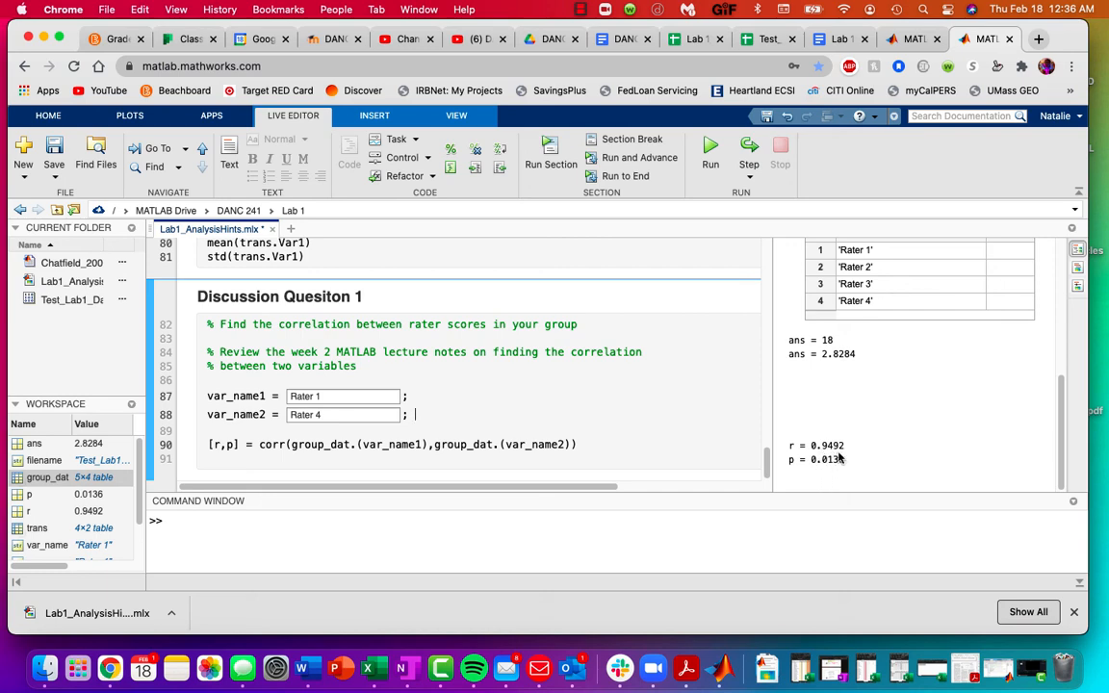
- Return to Google Docs and highlight the Judge 4 row, Judge 1 column cell of Table 2 as the place for this correlation
click(837, 39)
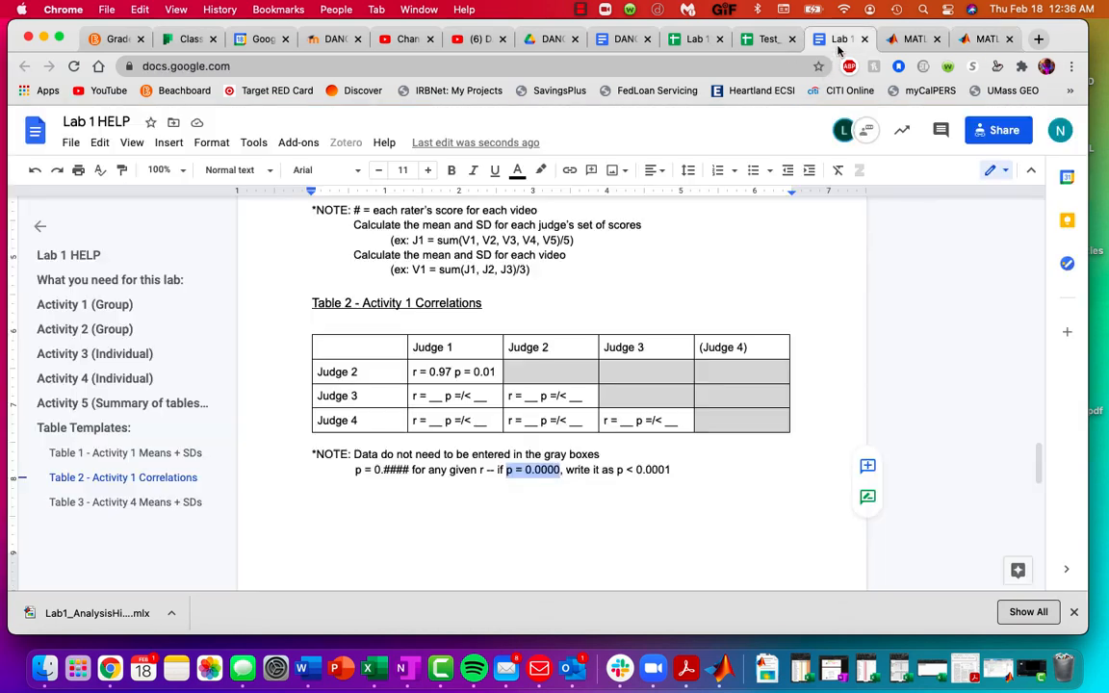
click(441, 421)
drag(414, 420, 486, 421)
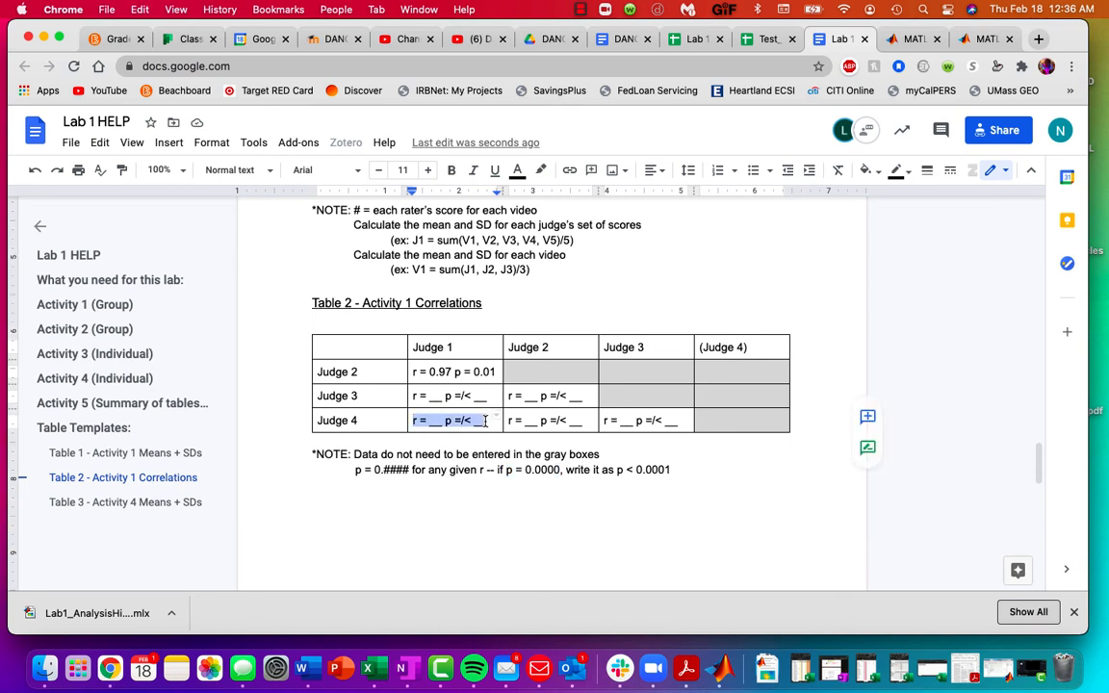
click(482, 492)
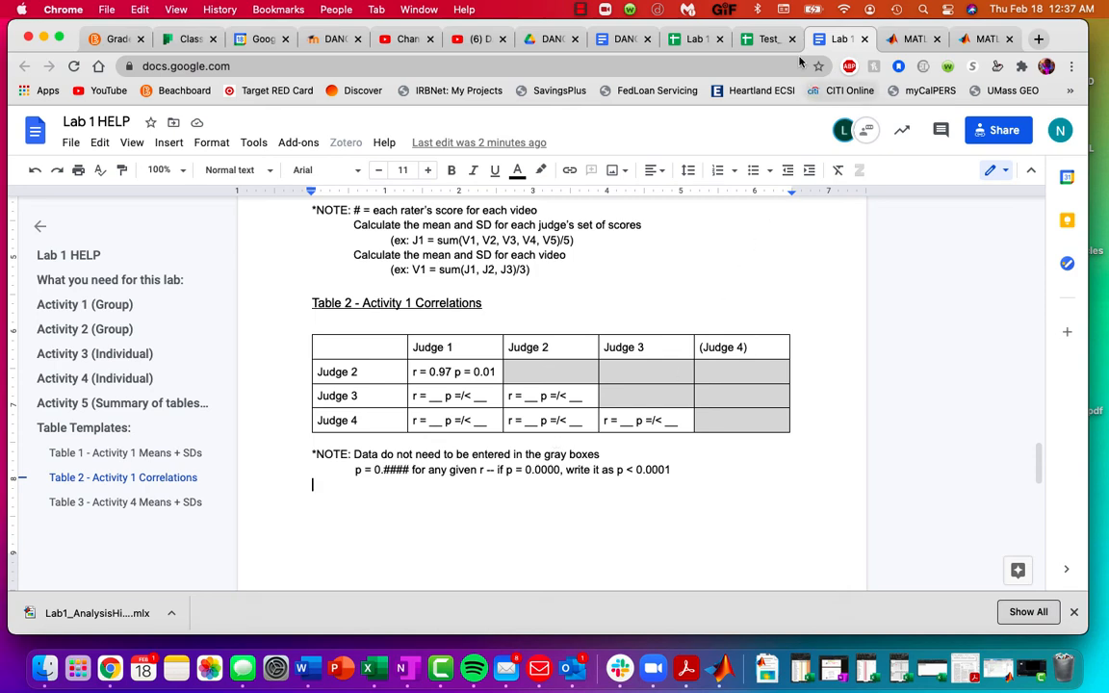
- In MATLAB, review the Discussion Question 1 heading and the video mean and standard deviation code in lines 78 to 81
click(982, 38)
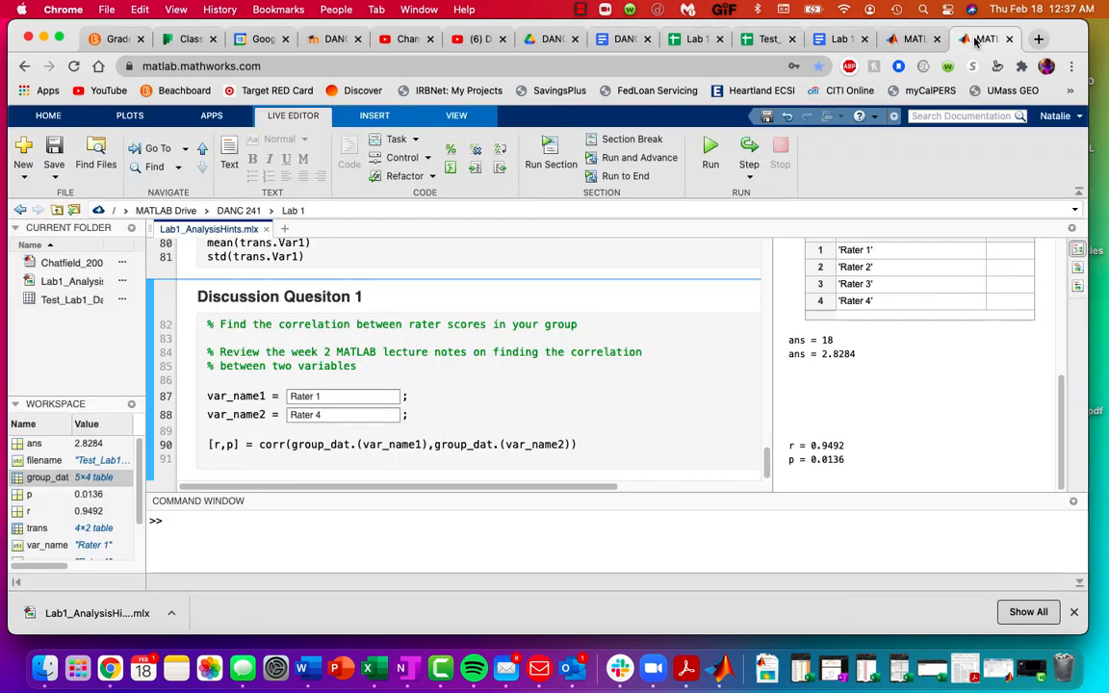
drag(199, 297, 383, 289)
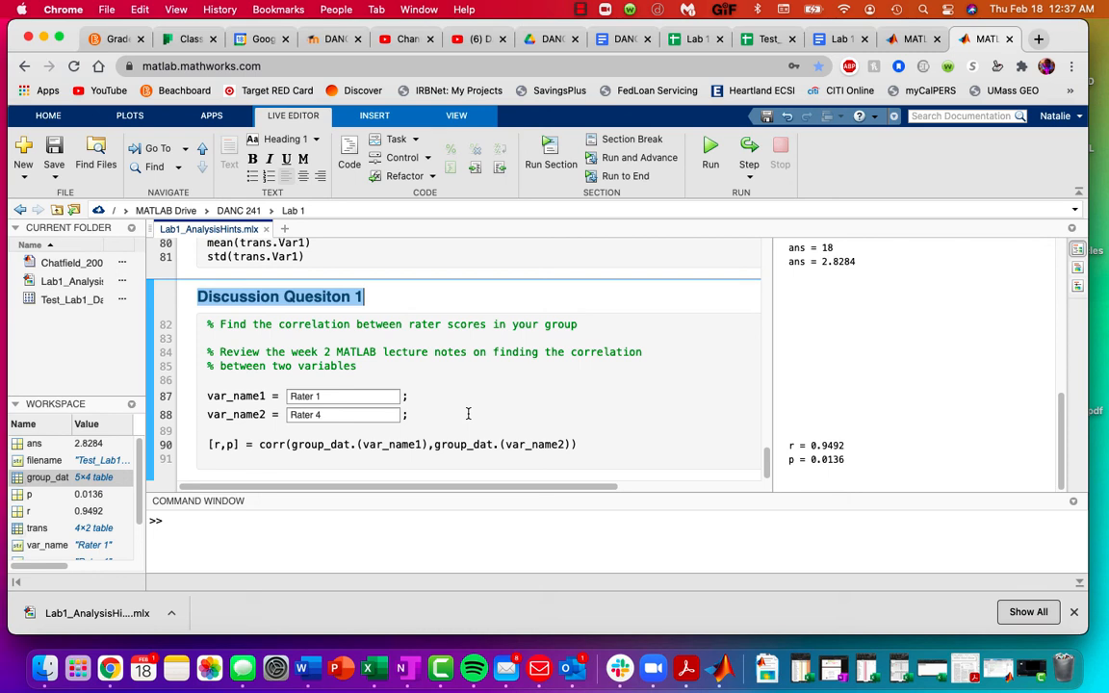
scroll(468, 364, up, 3)
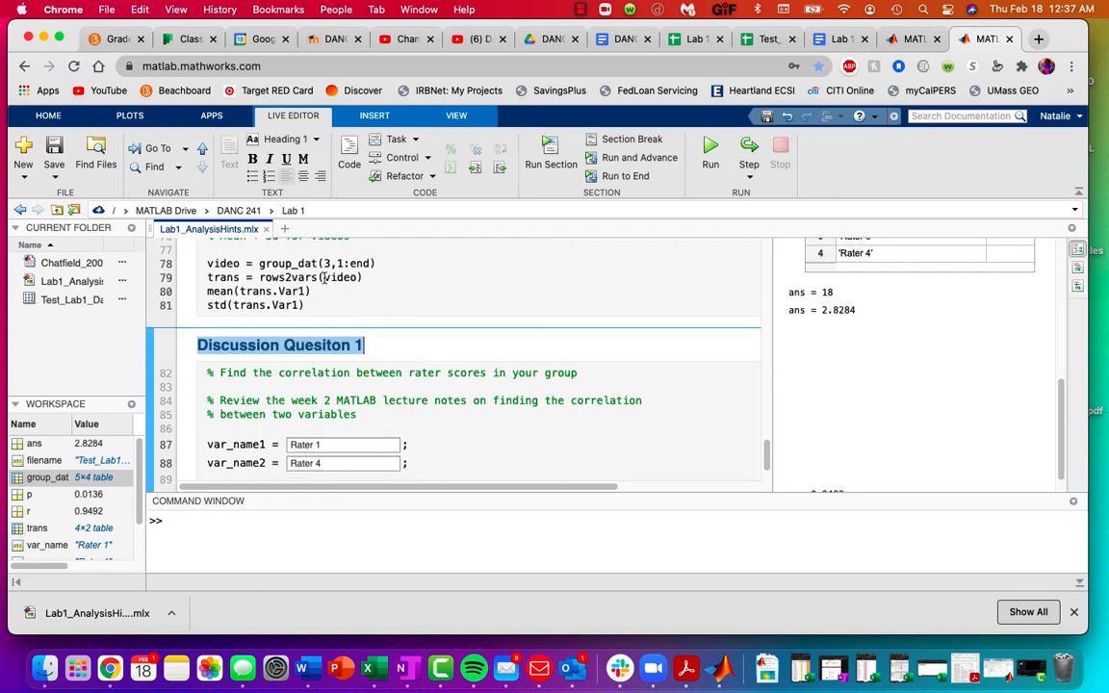
drag(304, 305, 198, 260)
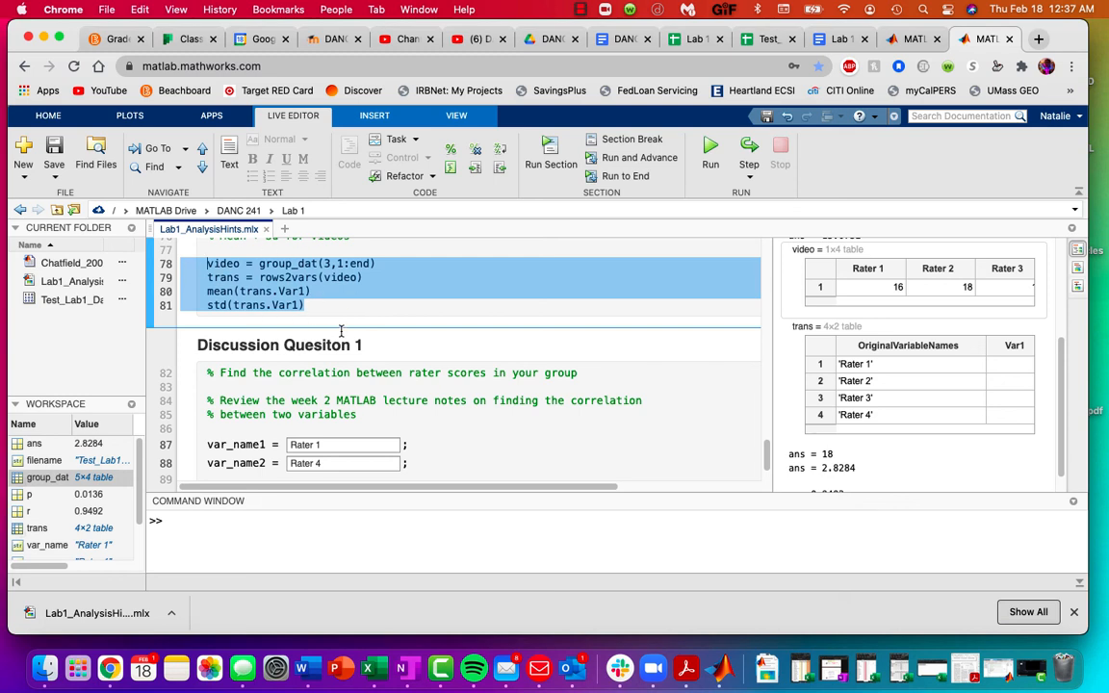
click(329, 262)
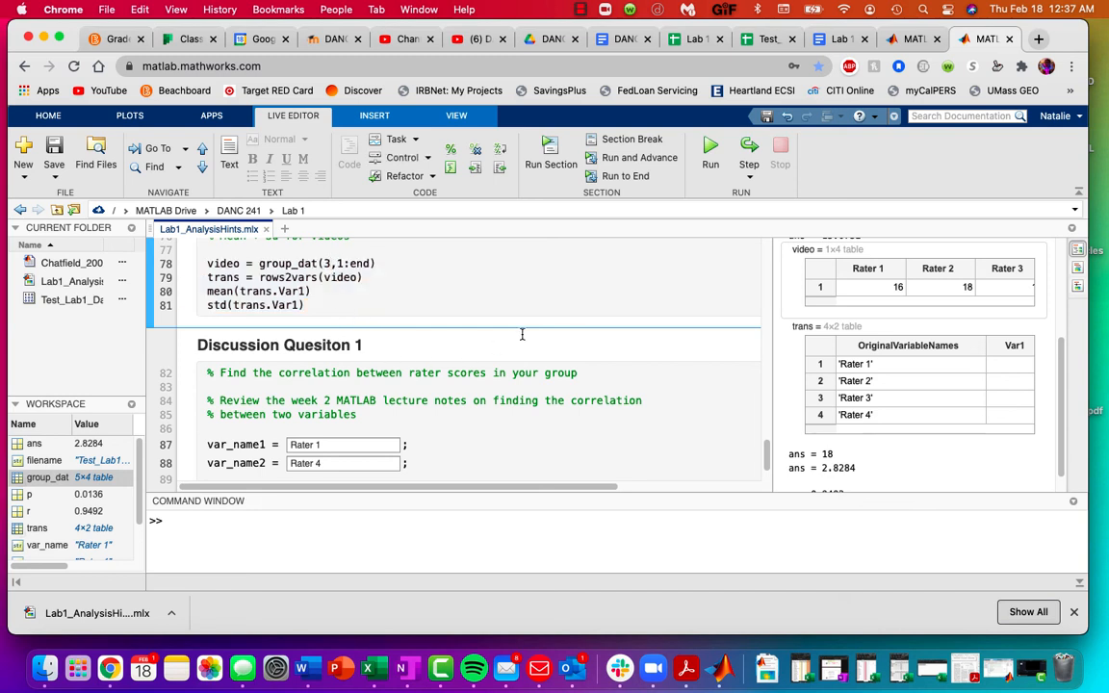
- Return to Google Docs, look over the whole Table 2 correlation layout, and dismiss the unread chat message notification
click(836, 39)
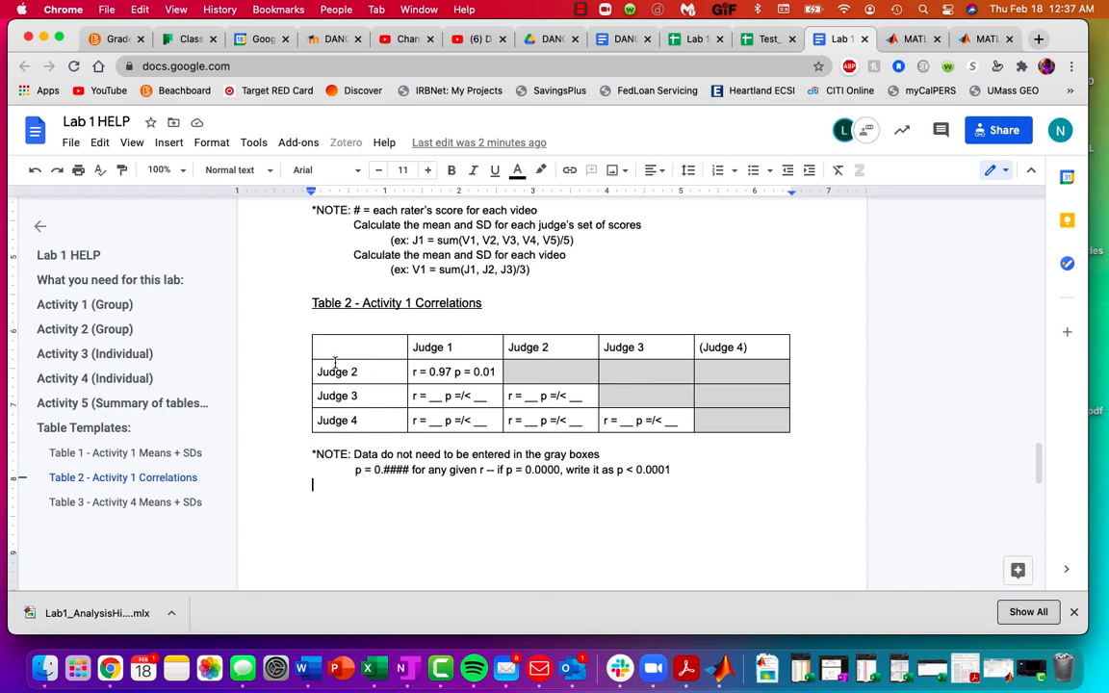
drag(327, 350, 722, 421)
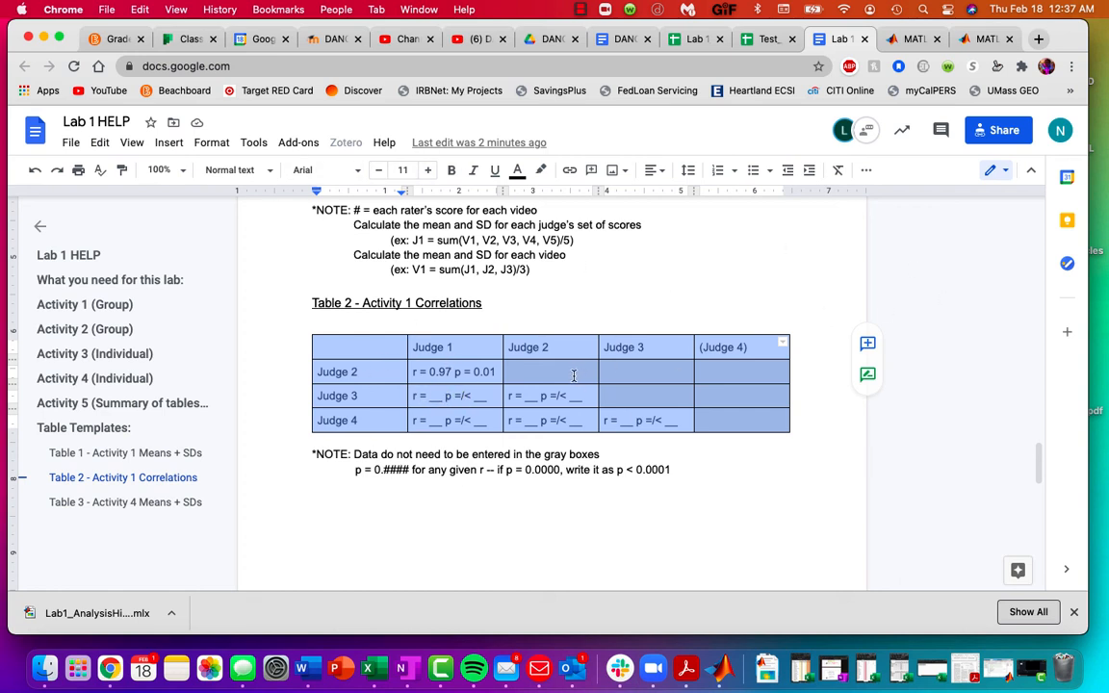
click(70, 142)
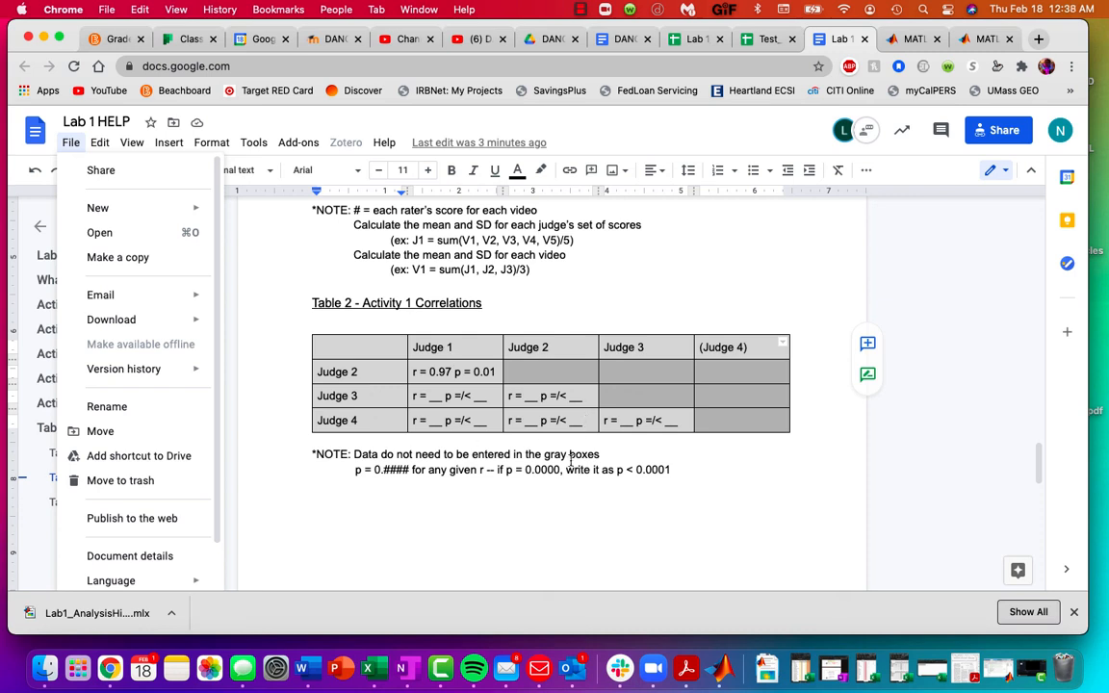
click(550, 484)
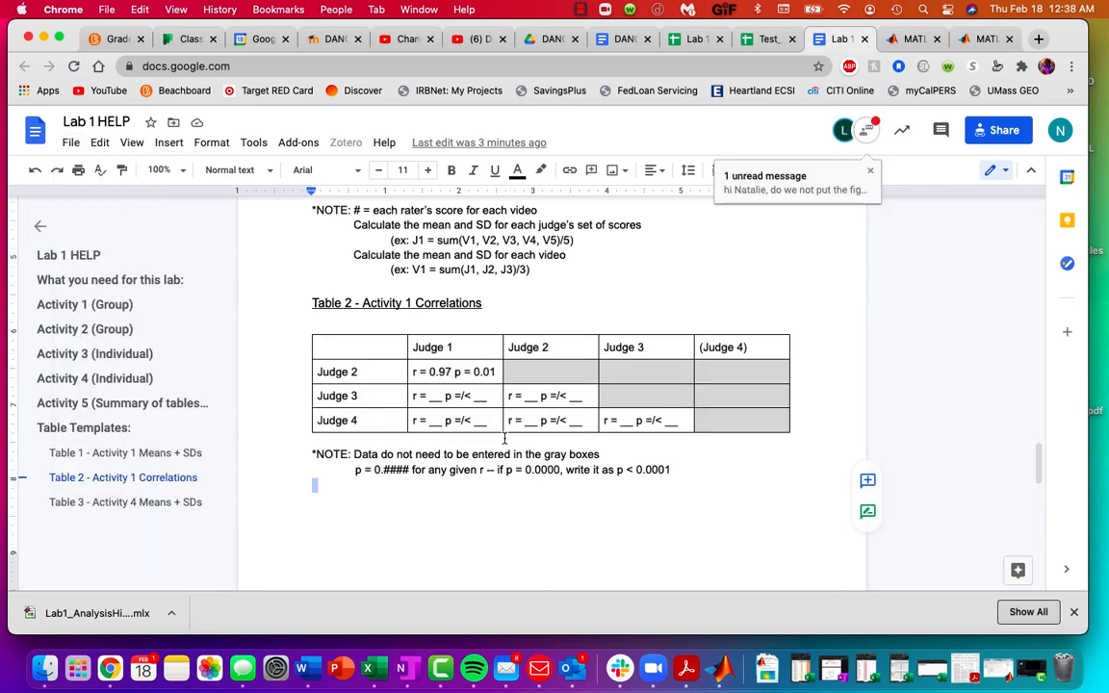
click(871, 174)
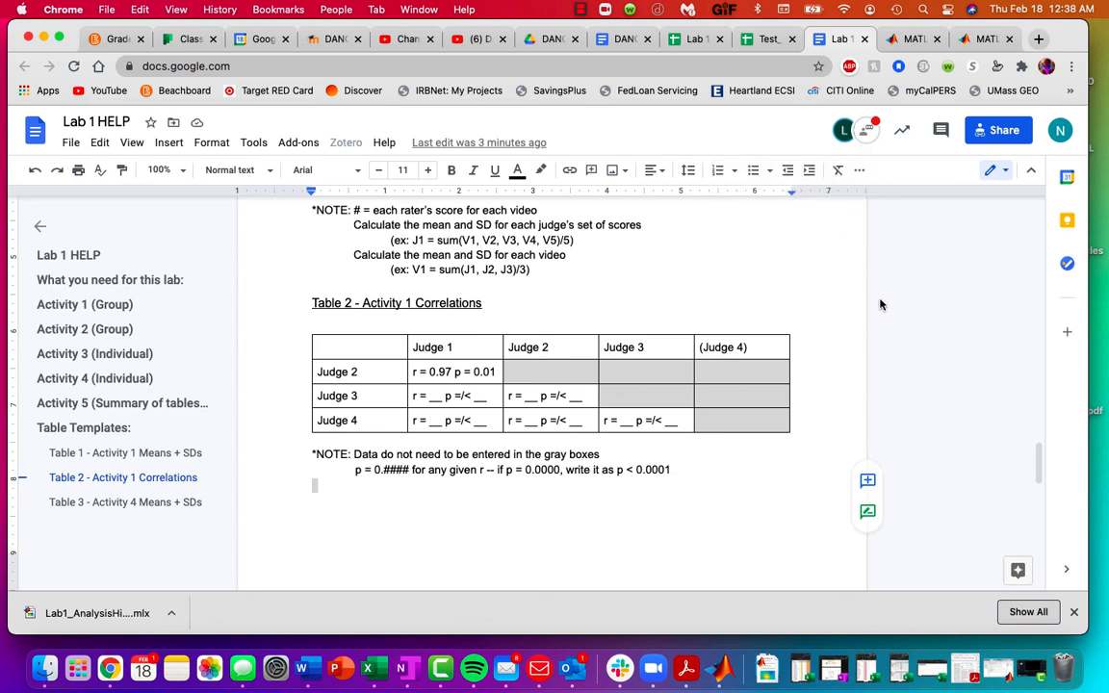